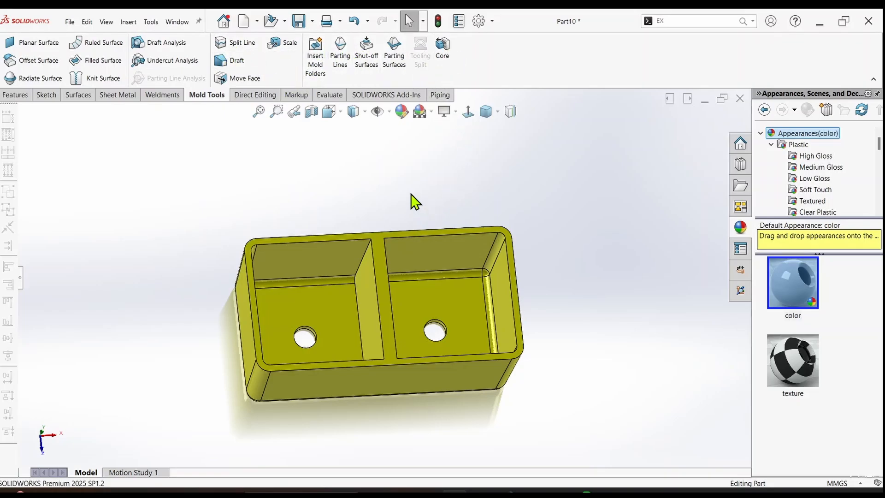
Step: Run a draft analysis of the double-basin part at 1 degree, using the top rim face as the direction of pull
middle_drag(412, 197, 337, 140)
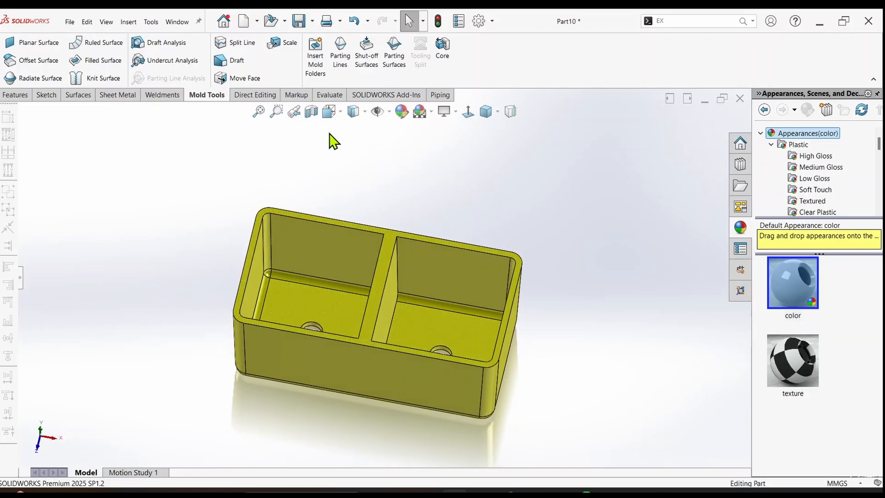
middle_drag(256, 236, 223, 231)
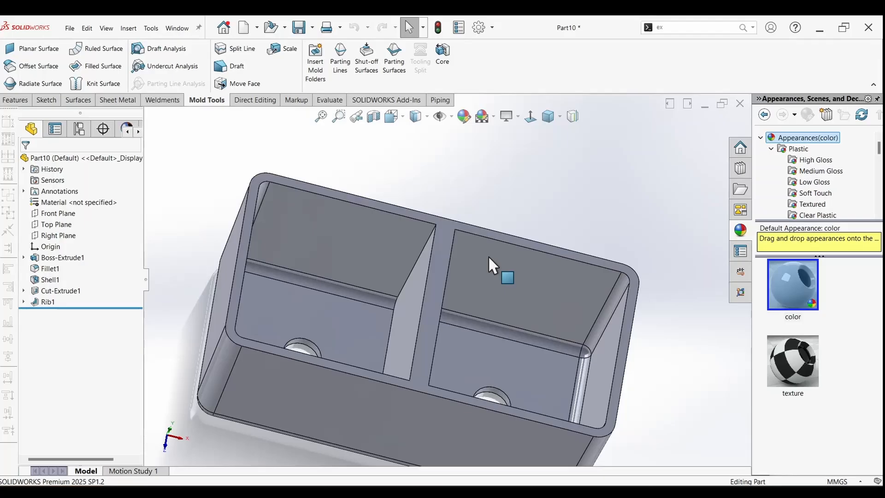
middle_drag(489, 255, 480, 300)
scroll(443, 286, down, 3)
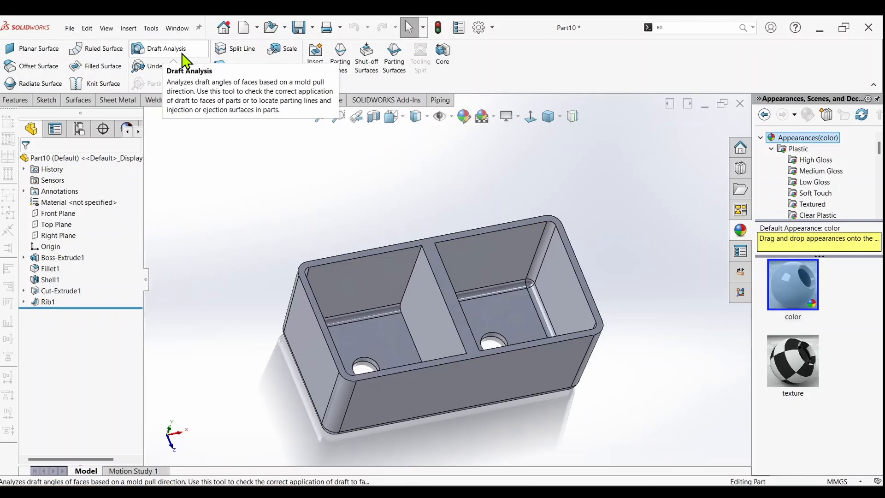
click(139, 50)
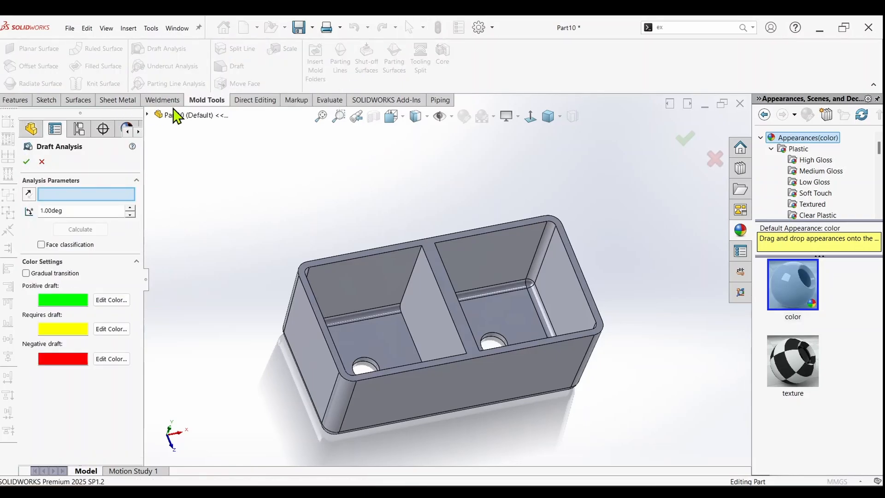
click(320, 263)
click(74, 211)
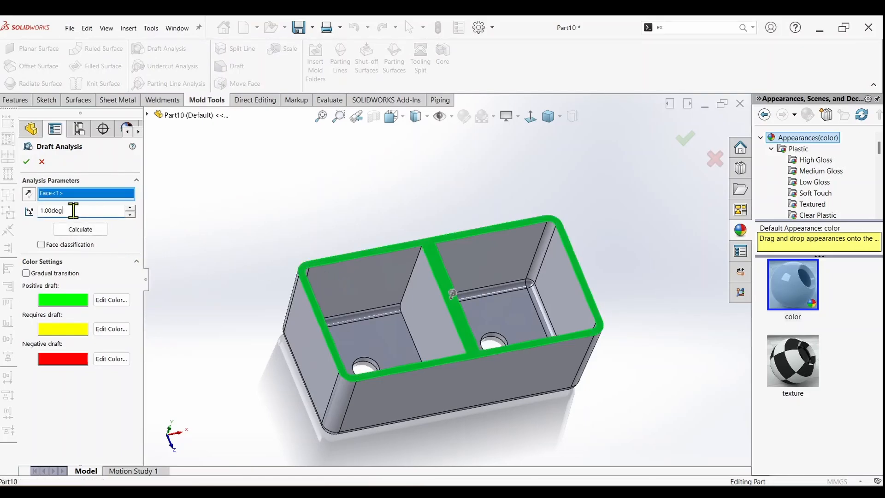
double_click(74, 210)
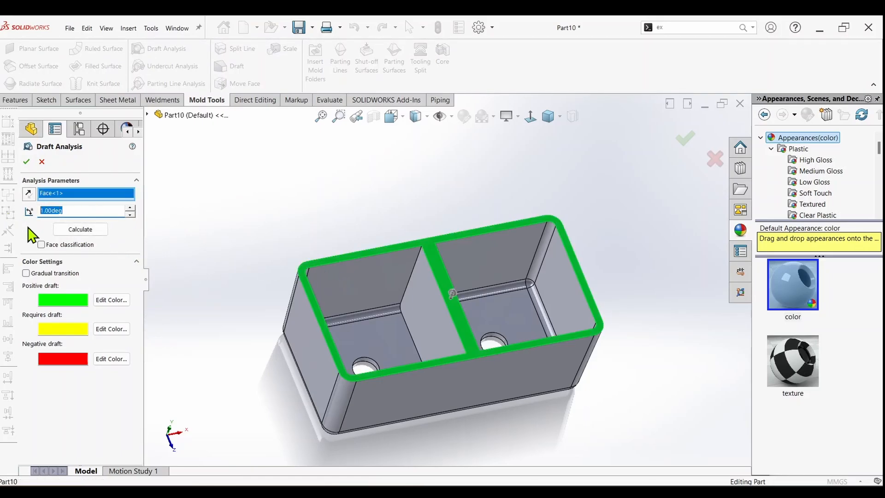
click(75, 232)
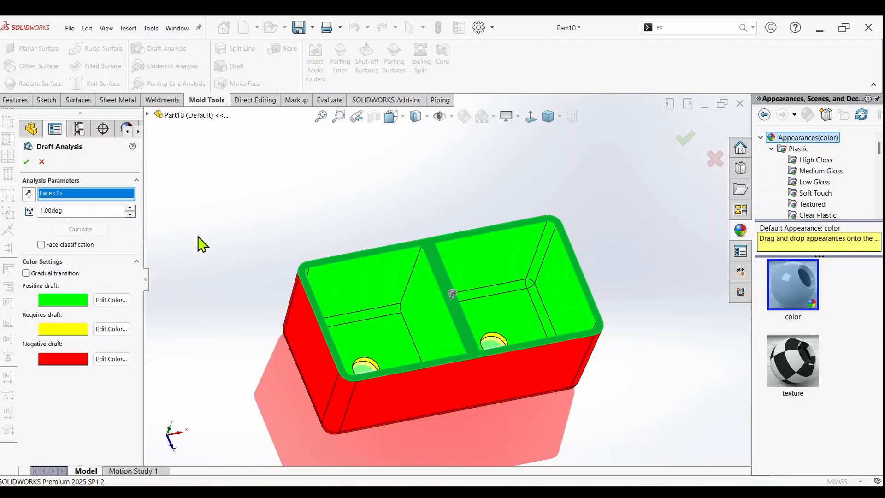
Step: Examine the draft classification of the basin walls, outer walls and drain holes, and close the draft analysis
middle_drag(198, 237, 223, 291)
mouse_move(422, 316)
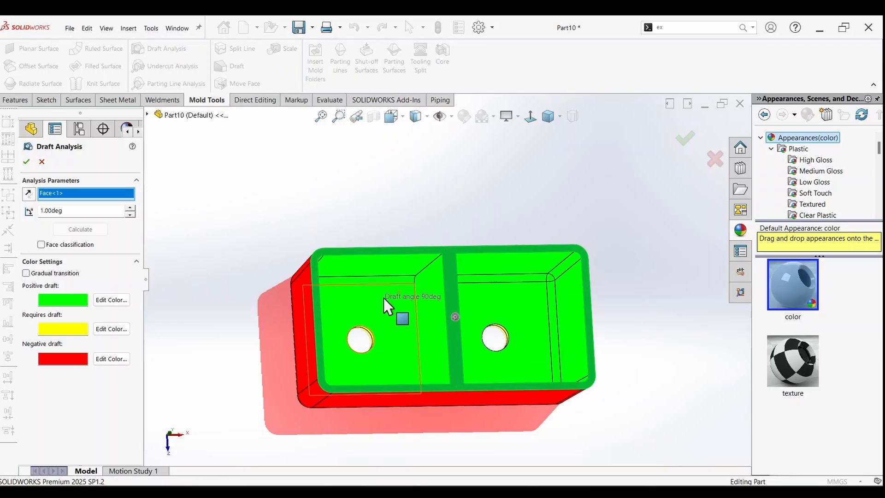
middle_drag(389, 306, 371, 256)
mouse_move(371, 256)
middle_drag(587, 290, 418, 320)
scroll(414, 313, down, 4)
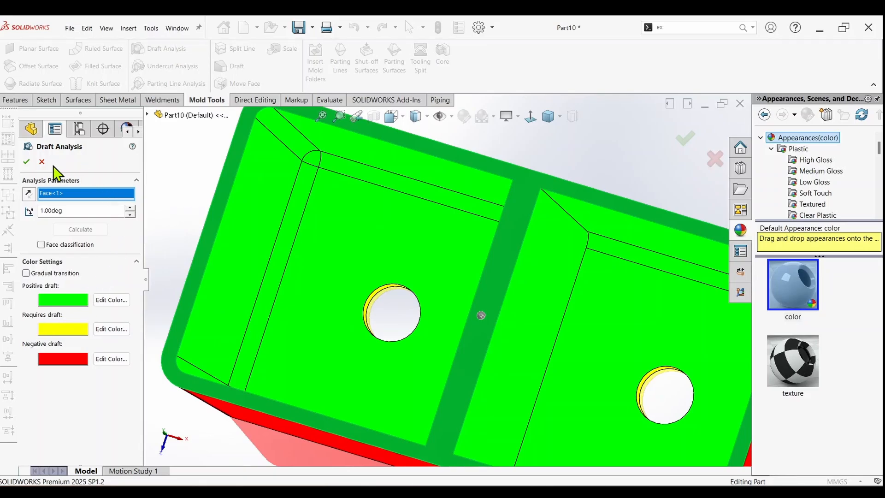
click(41, 162)
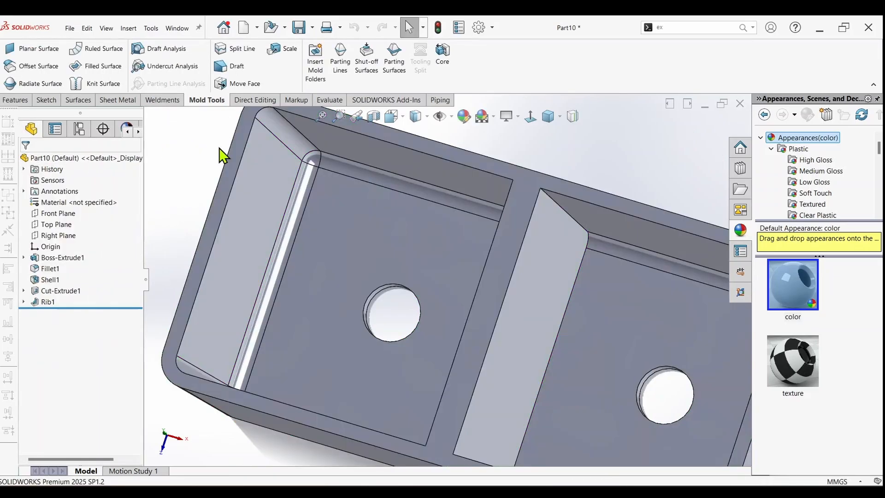
Step: Set up a 1-degree draft with the top rim as neutral plane and both drain hole walls as the faces to draft
key(z)
key(z)
key(z)
key(z)
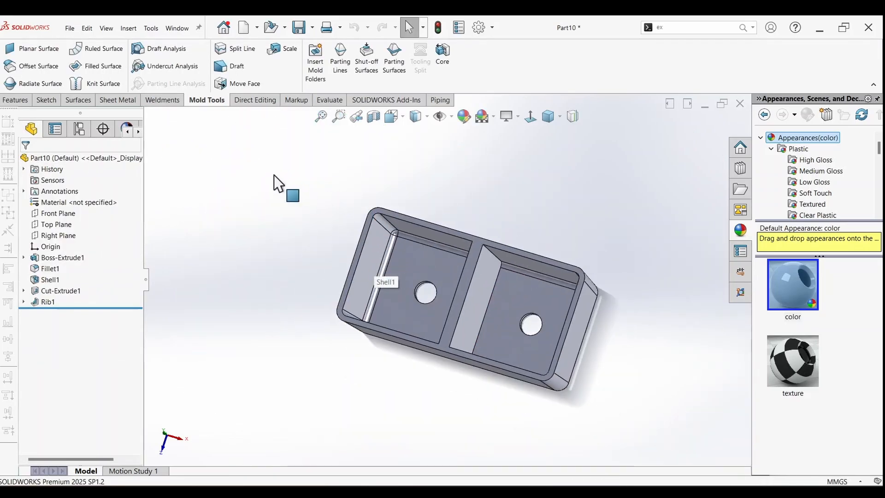
click(236, 66)
scroll(461, 325, down, 4)
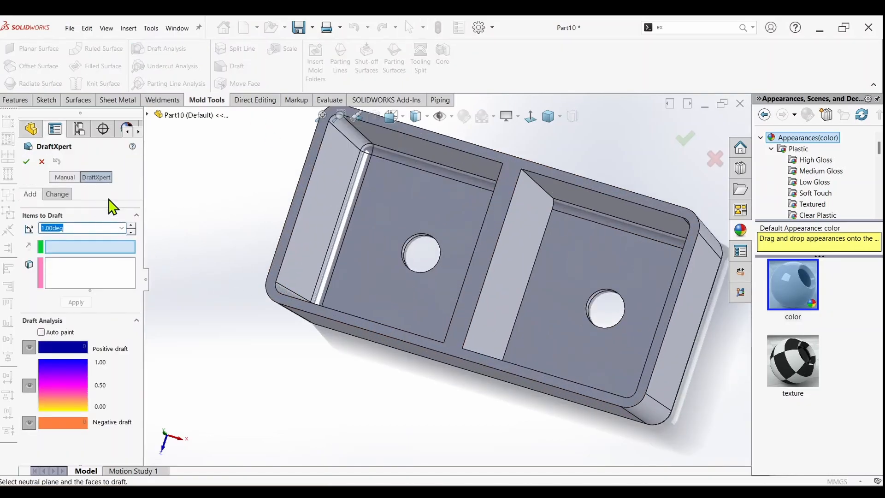
click(282, 242)
scroll(485, 252, down, 4)
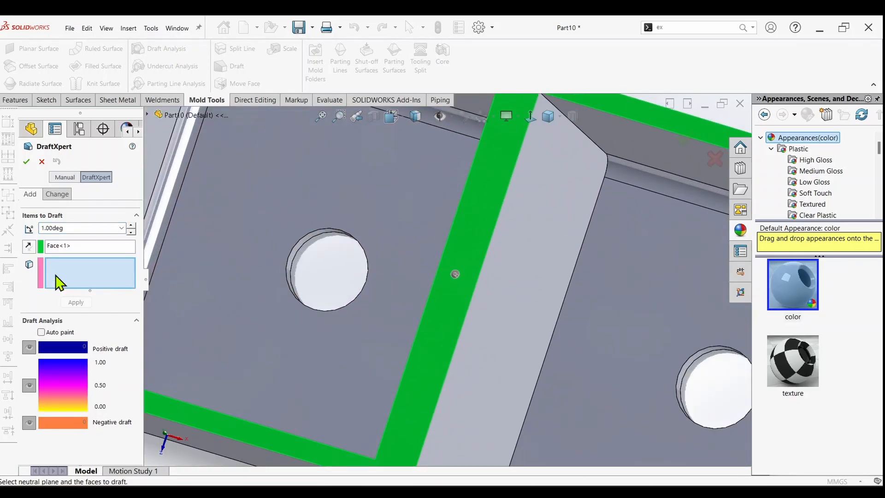
scroll(301, 263, up, 2)
click(336, 249)
scroll(576, 283, up, 5)
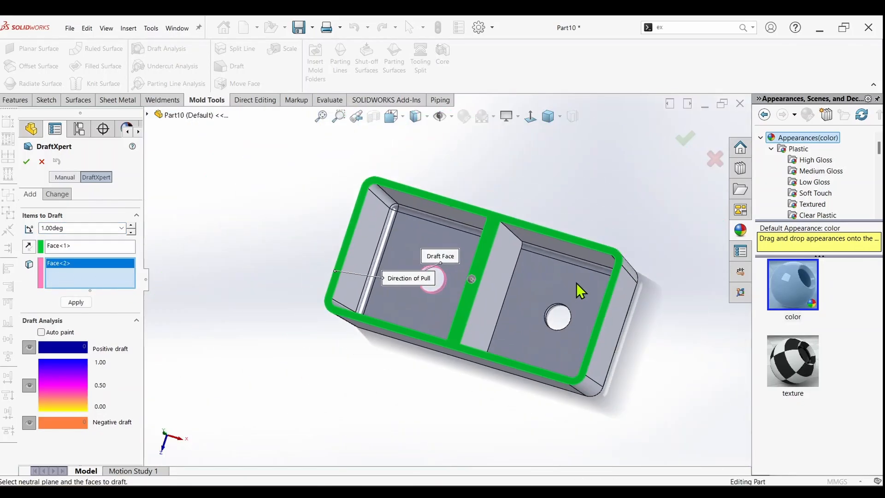
scroll(577, 283, down, 6)
click(467, 299)
scroll(411, 325, up, 1)
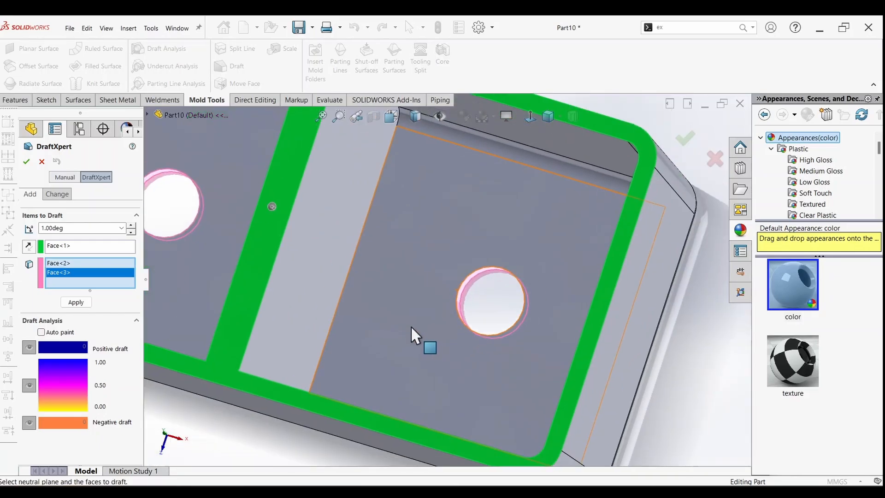
Step: Check both pull directions, keep the draft pulling upward from the rim, and apply it to the two drain holes
scroll(411, 326, up, 5)
middle_drag(299, 364, 359, 190)
scroll(439, 223, down, 4)
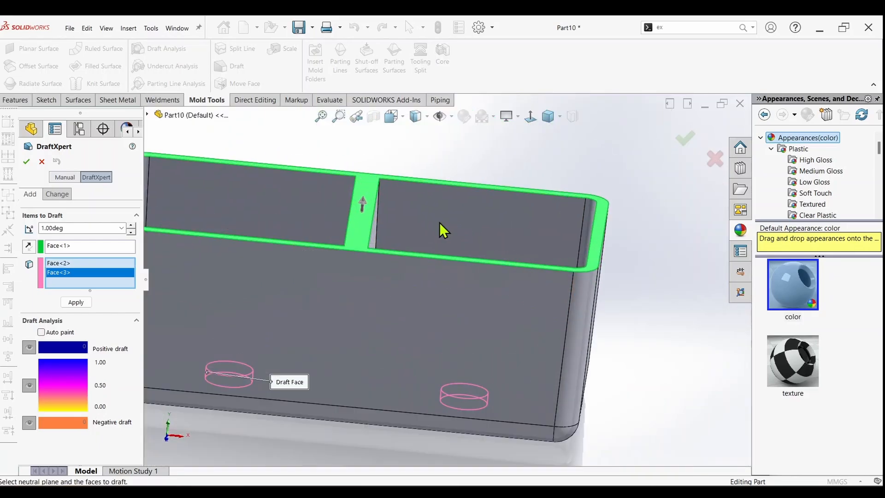
scroll(382, 228, up, 5)
mouse_move(406, 226)
middle_down()
mouse_move(385, 202)
mouse_move(395, 220)
middle_up()
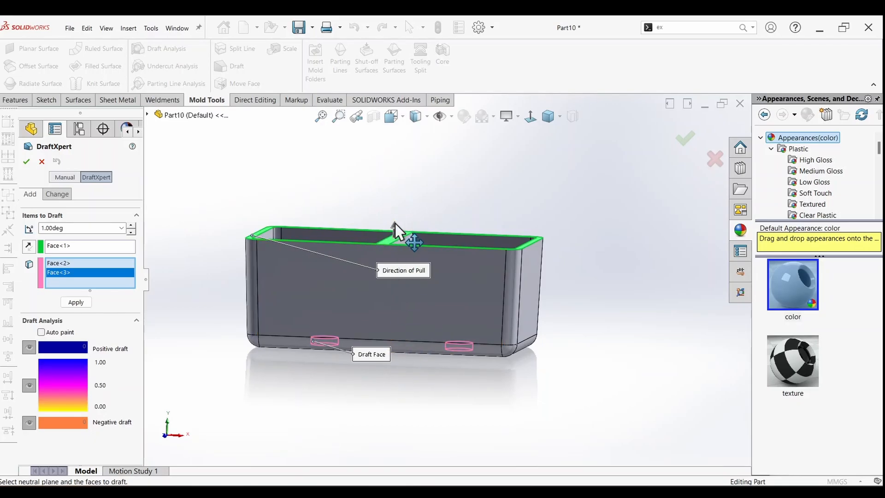
click(395, 226)
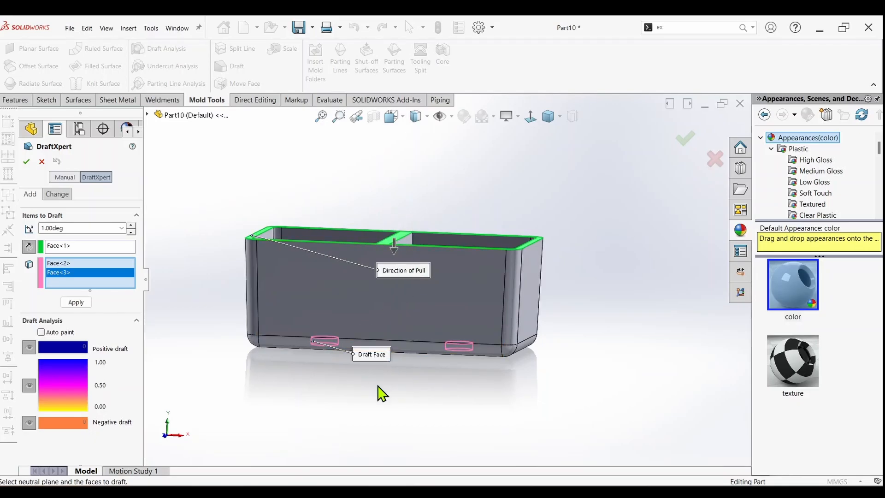
click(395, 246)
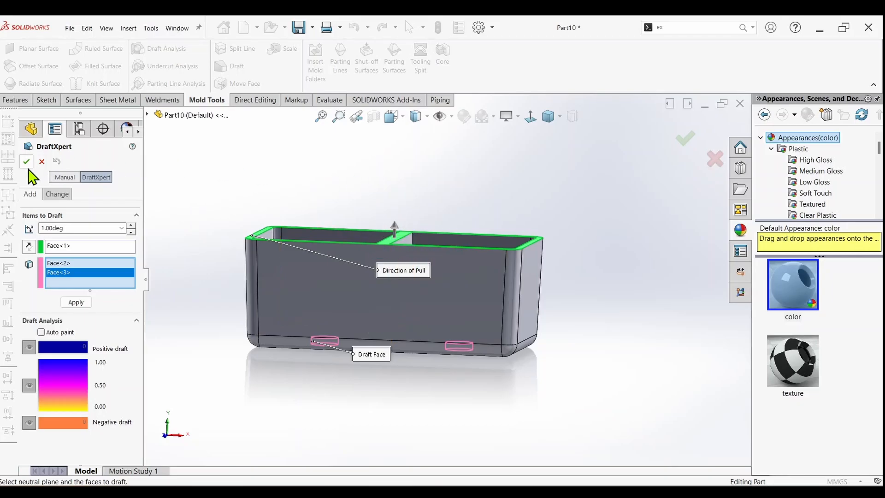
click(75, 302)
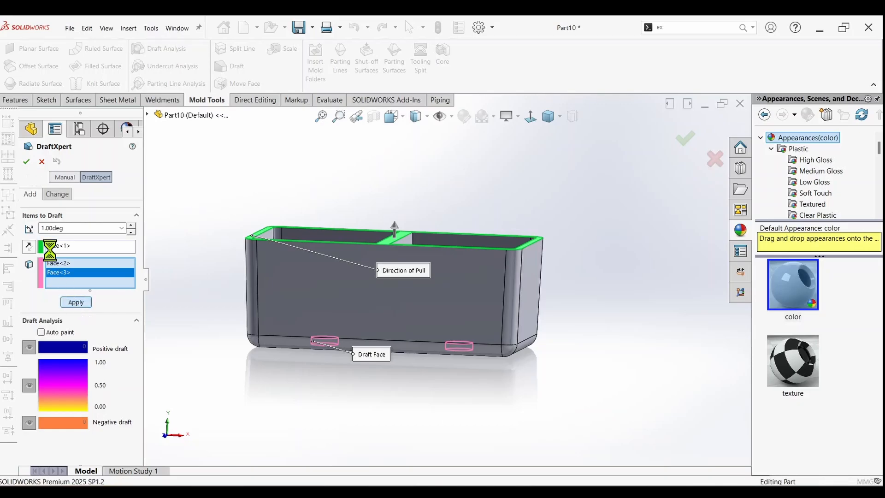
click(27, 161)
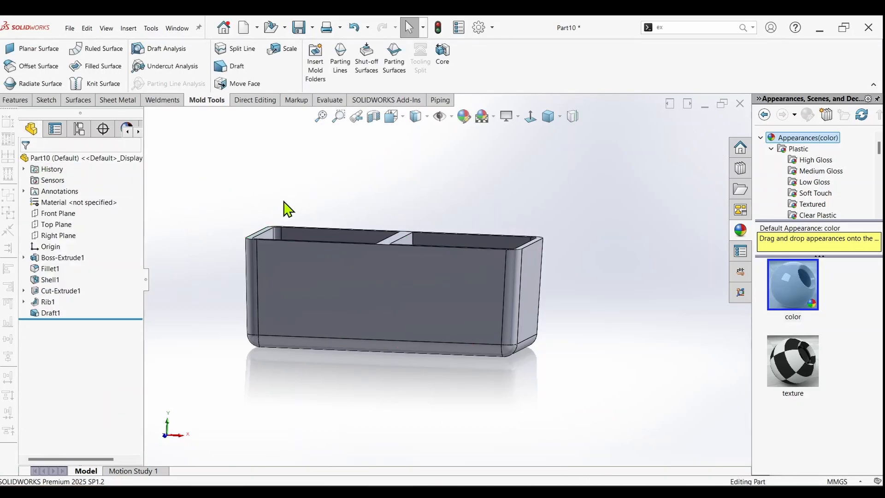
Step: Repeat the 1-degree draft analysis against the top rim face, inspect the drafted part and close the analysis
middle_drag(286, 207, 274, 223)
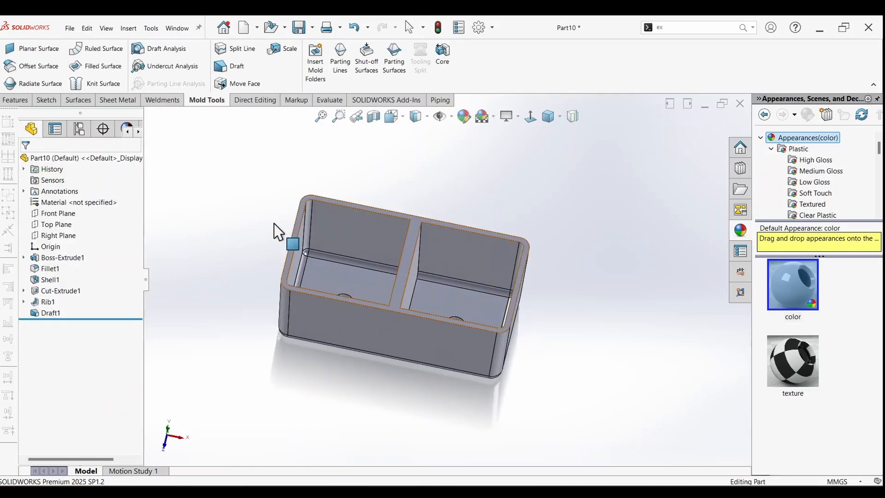
click(157, 48)
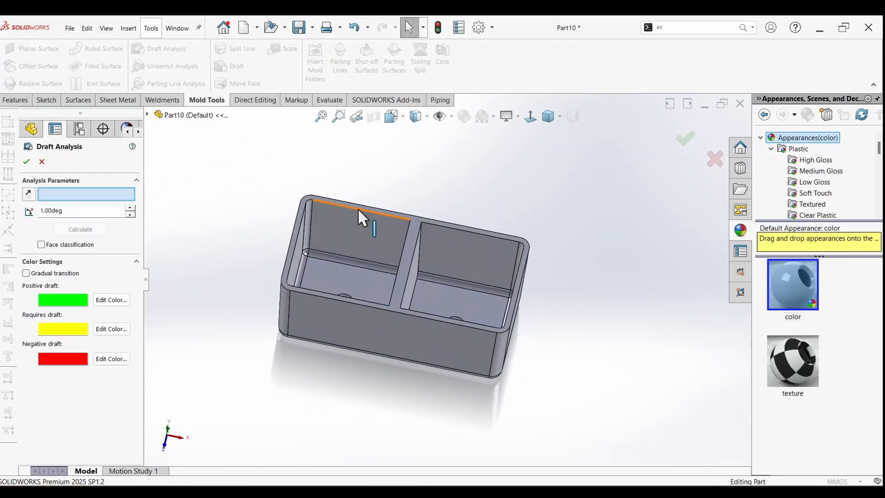
click(297, 224)
click(80, 229)
middle_drag(323, 230, 227, 227)
click(44, 161)
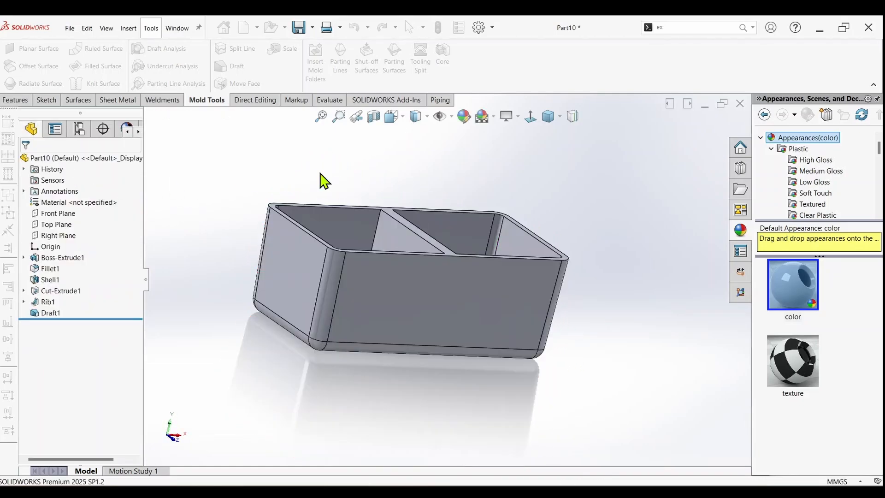
Step: Scale the part uniformly about its centroid by a factor of 1.2
middle_drag(455, 229, 355, 221)
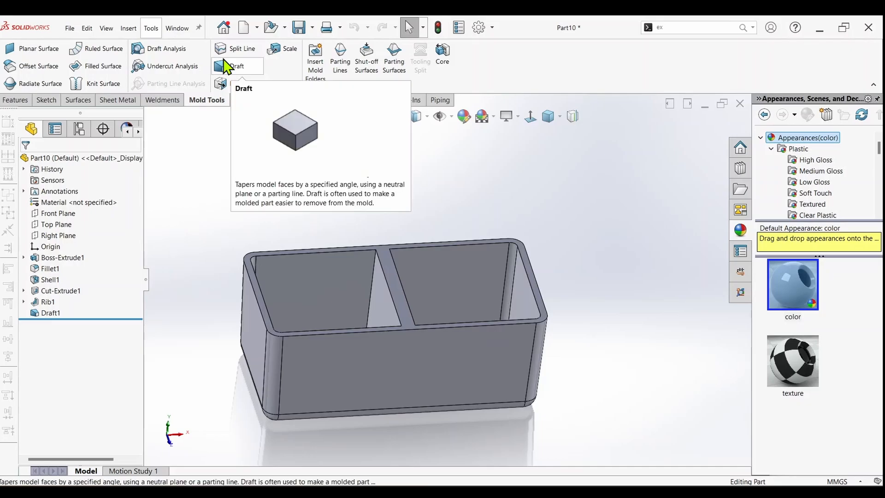
click(290, 51)
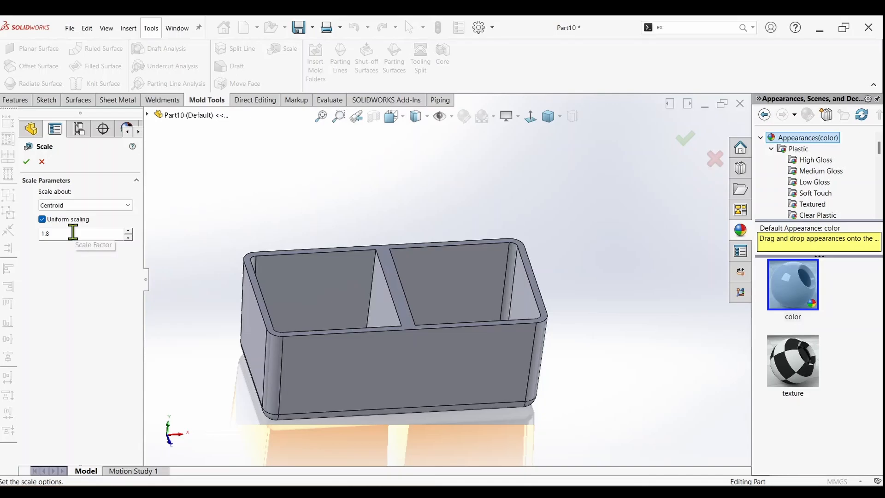
drag(111, 234, 11, 229)
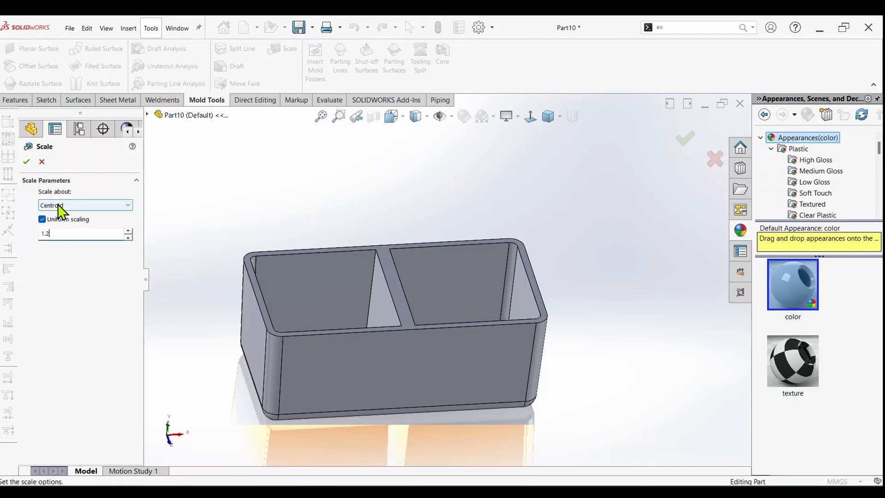
click(26, 163)
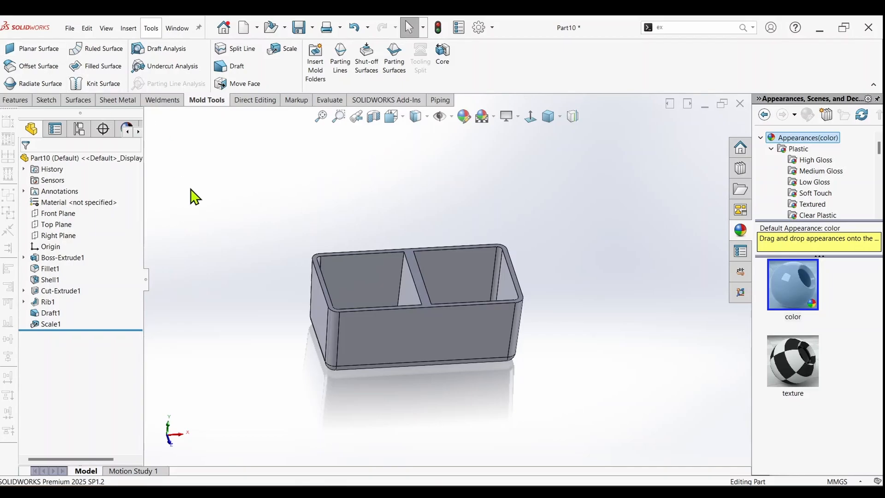
Step: Close both drain holes on the underside with planar surfaces bounded by their circular outer edges
middle_drag(419, 389, 408, 230)
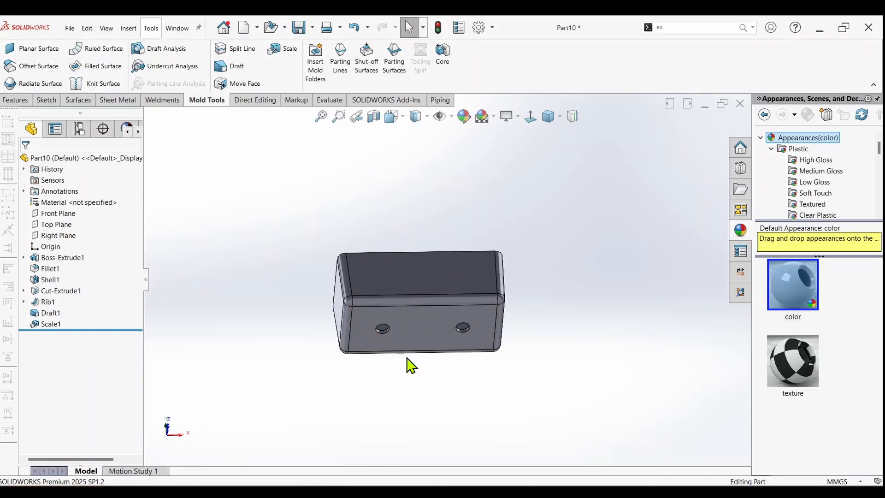
scroll(394, 331, down, 5)
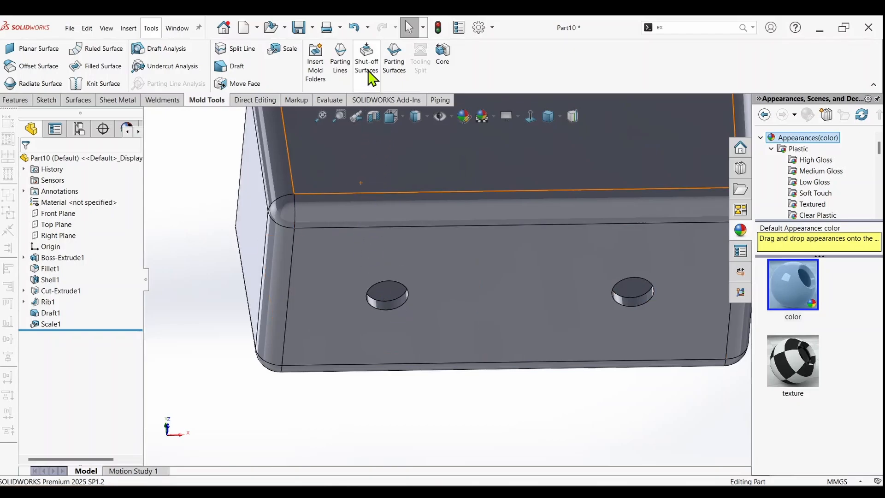
click(35, 53)
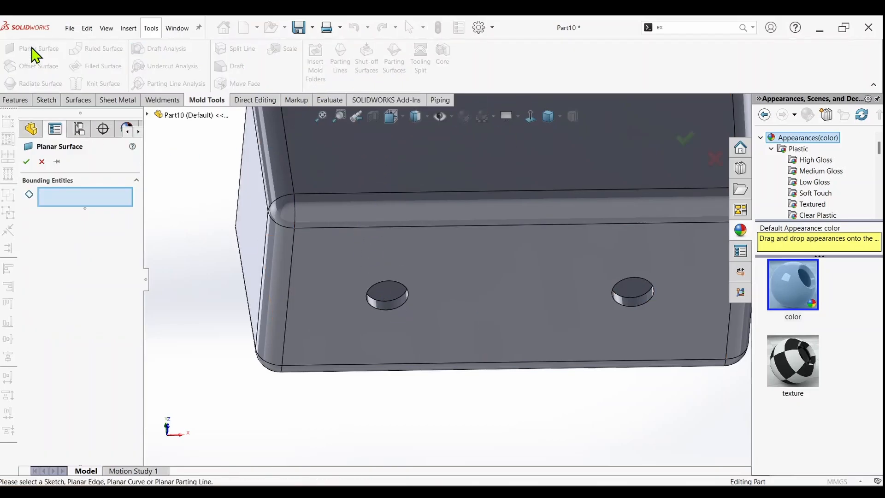
click(402, 308)
click(632, 306)
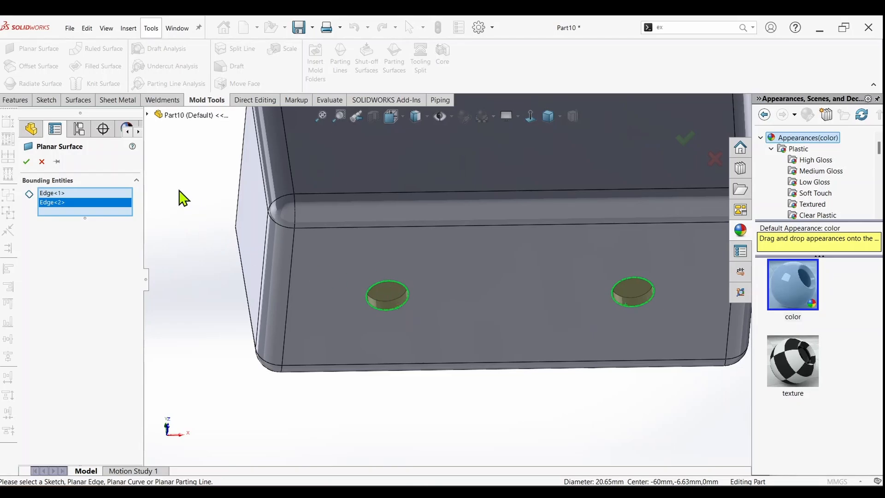
click(27, 162)
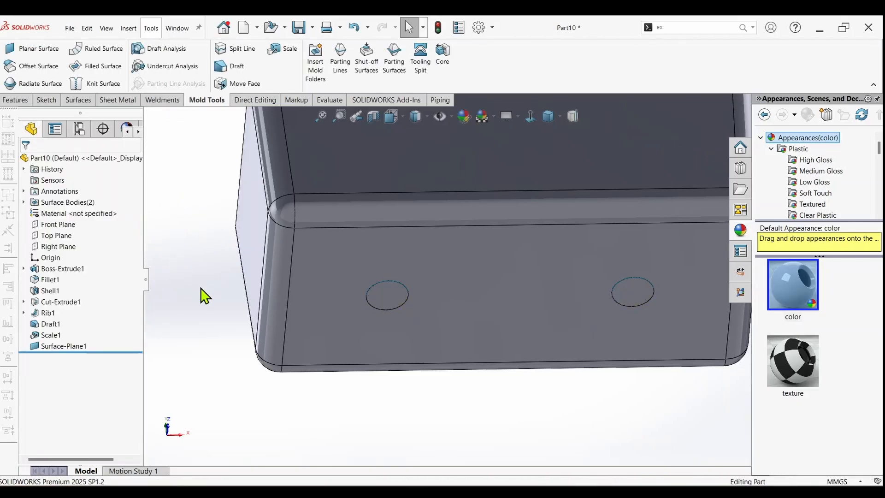
Step: Start an Offset Surface at 0 mm and include the underside face and both drain-hole closing surfaces
click(33, 67)
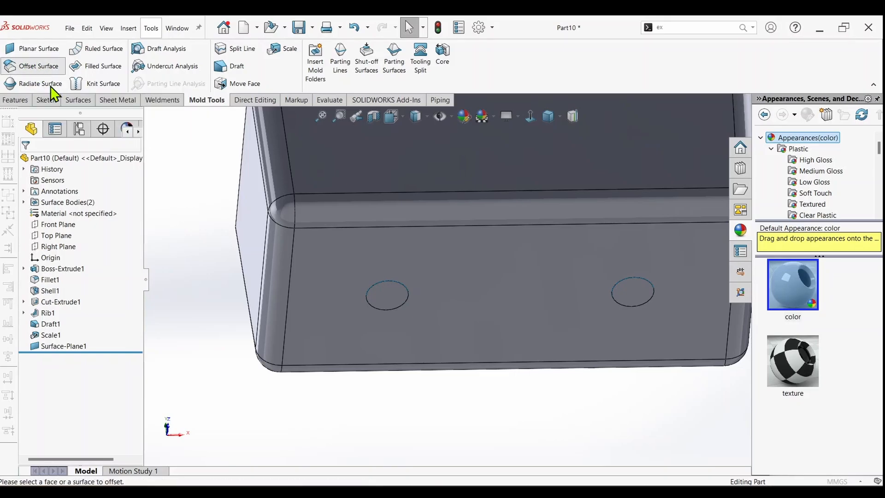
double_click(65, 219)
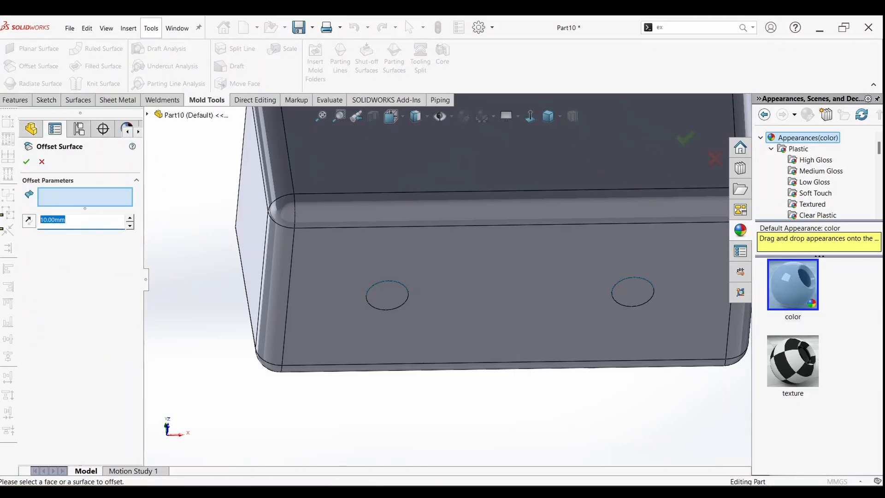
text(0)
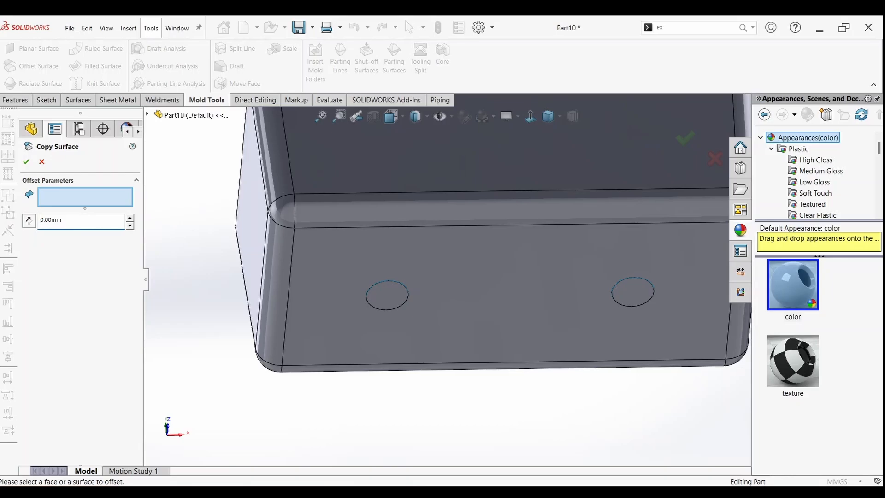
click(327, 270)
click(385, 307)
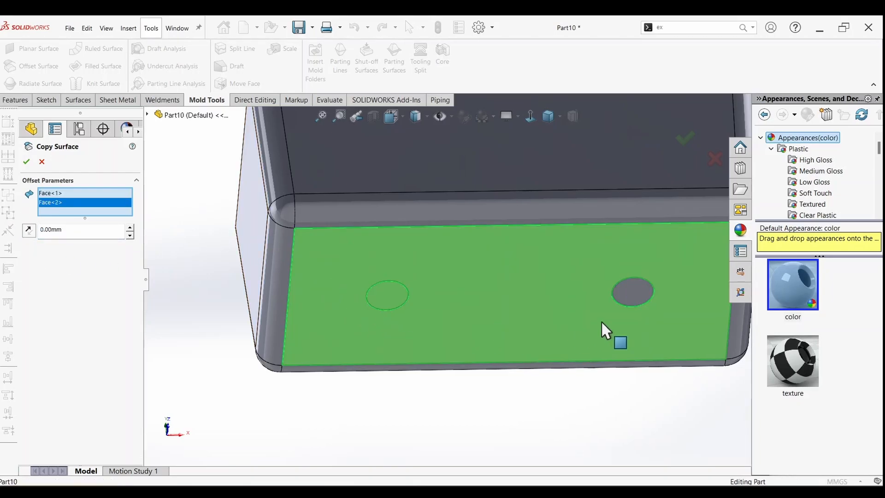
click(646, 293)
Step: Add the rounded edge faces and corners along three sides of the underside to the surface copy
click(272, 283)
middle_drag(272, 283, 342, 304)
click(344, 303)
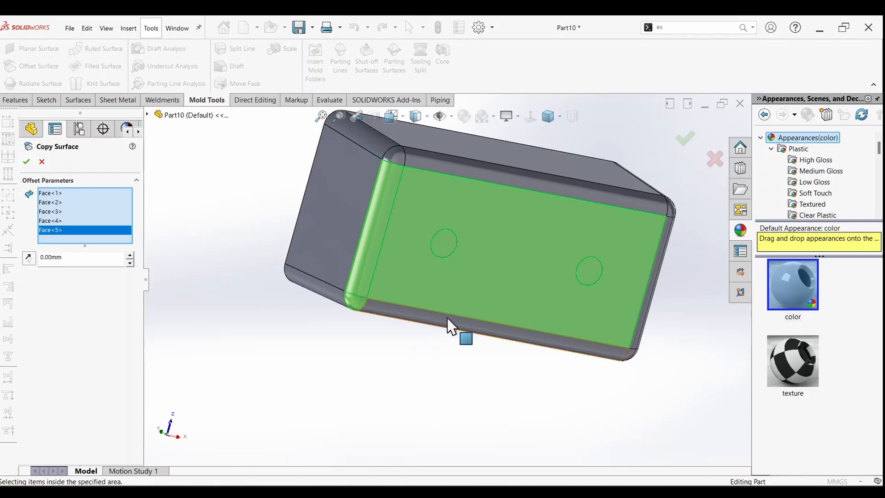
click(429, 319)
click(392, 154)
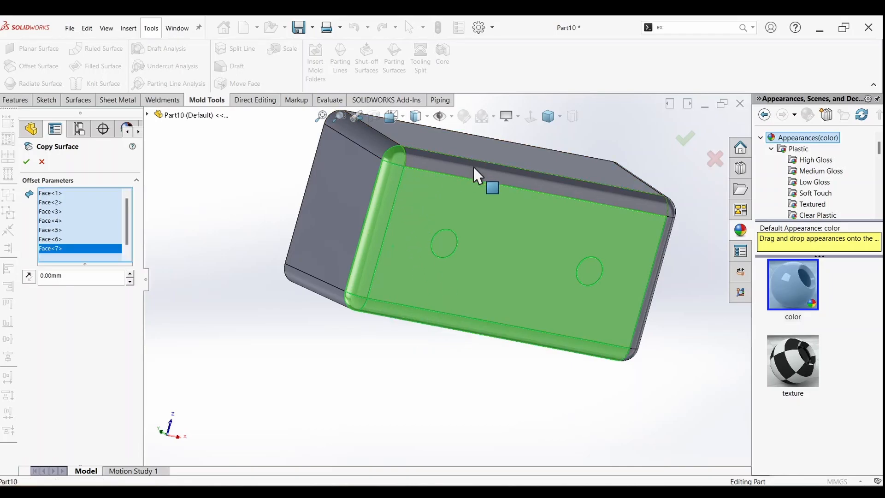
click(473, 165)
click(674, 209)
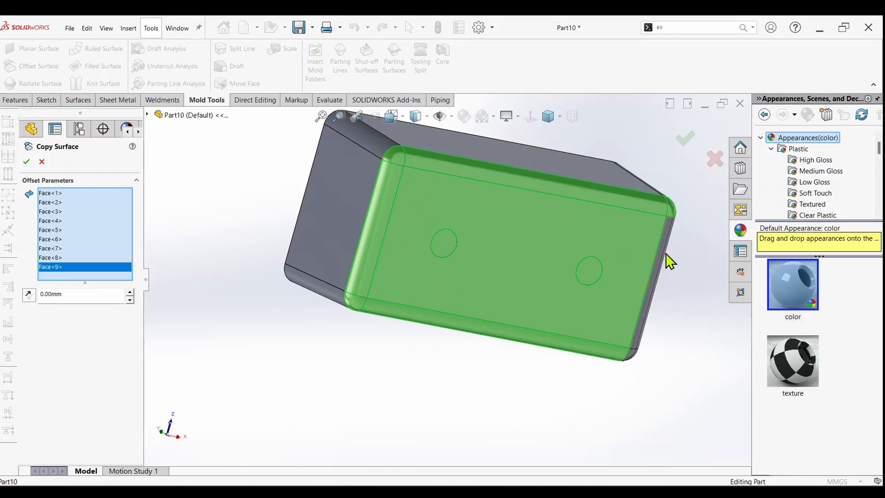
Step: Add the remaining underside edge and corner faces plus the adjoining outer walls to the surface copy
middle_drag(668, 257, 650, 248)
click(616, 291)
click(612, 340)
click(639, 346)
click(645, 297)
click(650, 248)
click(501, 212)
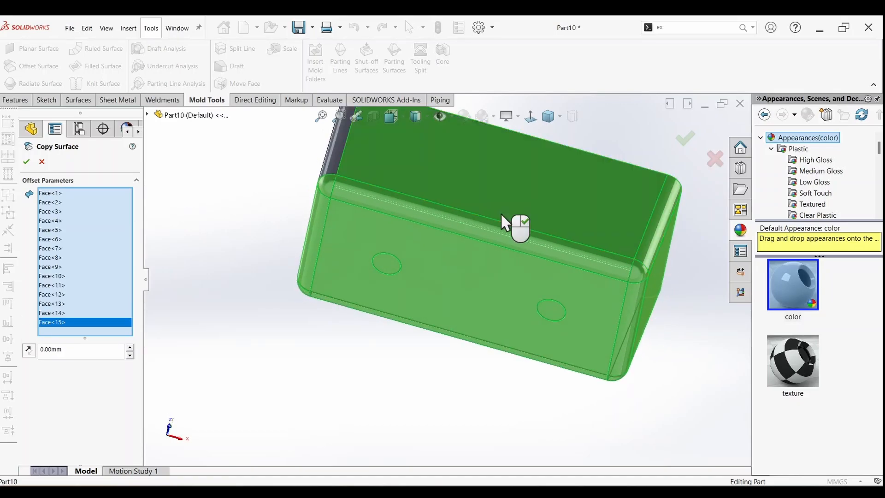
Step: Include the remaining outer side walls and vertical corner faces of the sink in the surface copy
scroll(480, 210, up, 5)
middle_drag(456, 208, 461, 245)
click(421, 249)
click(378, 265)
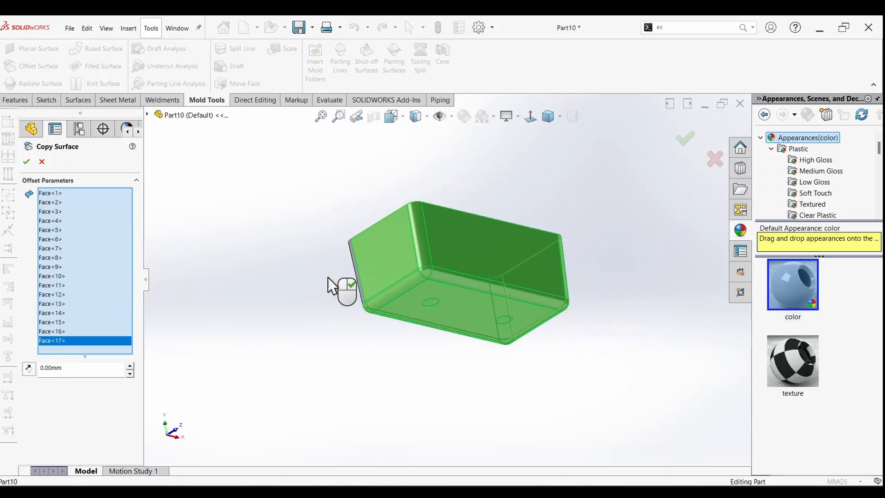
middle_drag(328, 282, 417, 273)
scroll(433, 281, up, 3)
click(410, 304)
click(410, 304)
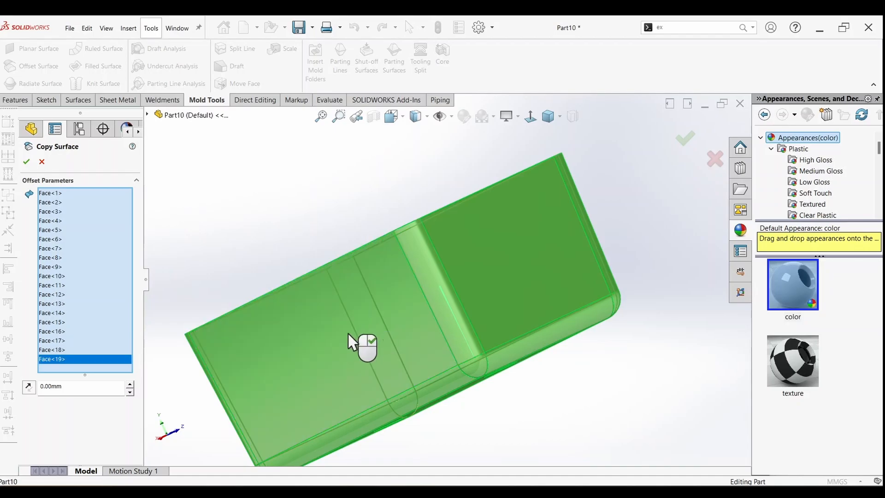
Step: Check the face selection up to the rim and create the 0 mm copy of the outer faces
middle_drag(350, 337, 450, 295)
scroll(295, 298, up, 5)
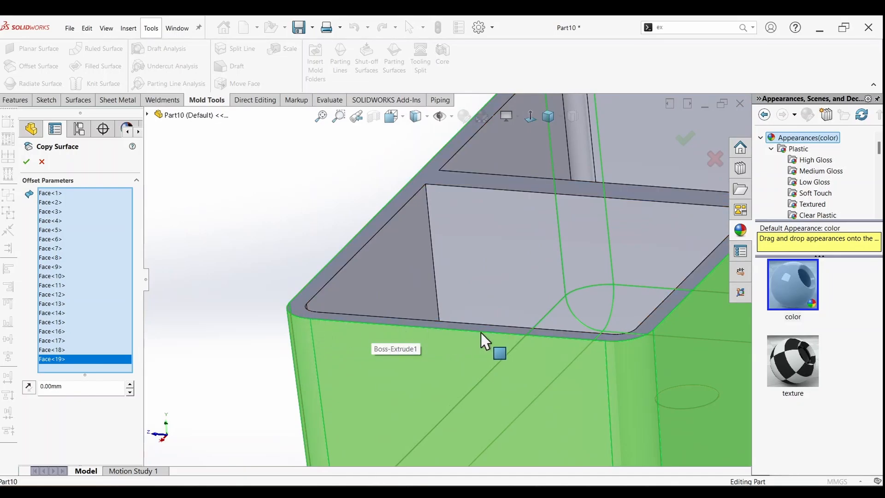
scroll(480, 350, down, 5)
middle_drag(480, 350, 307, 259)
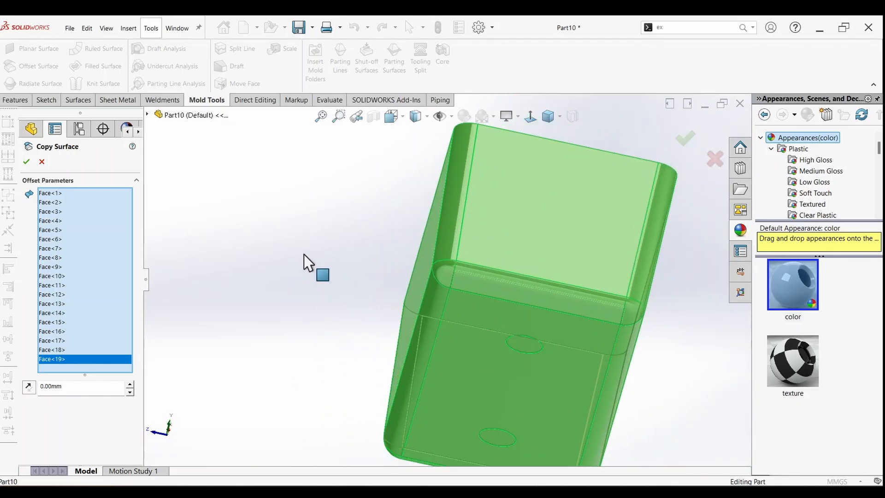
click(70, 388)
click(25, 162)
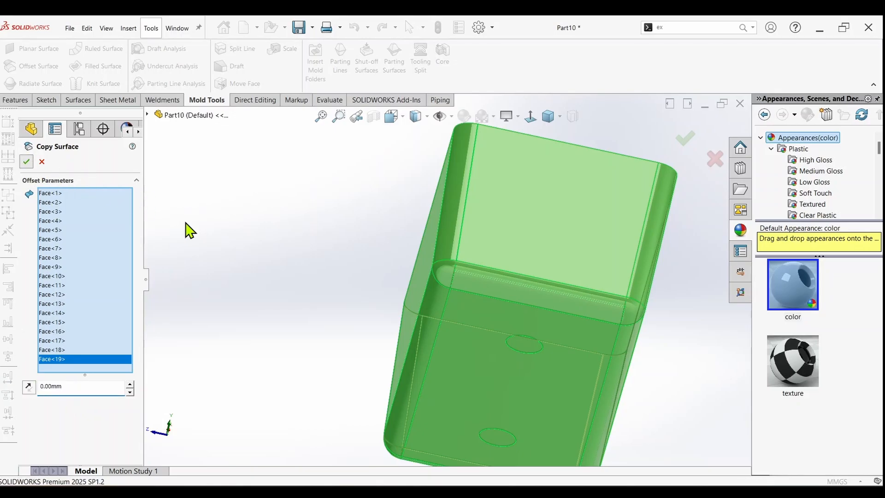
Step: List the surface bodies and hide the solid sink body to examine the copied outer shell
click(23, 202)
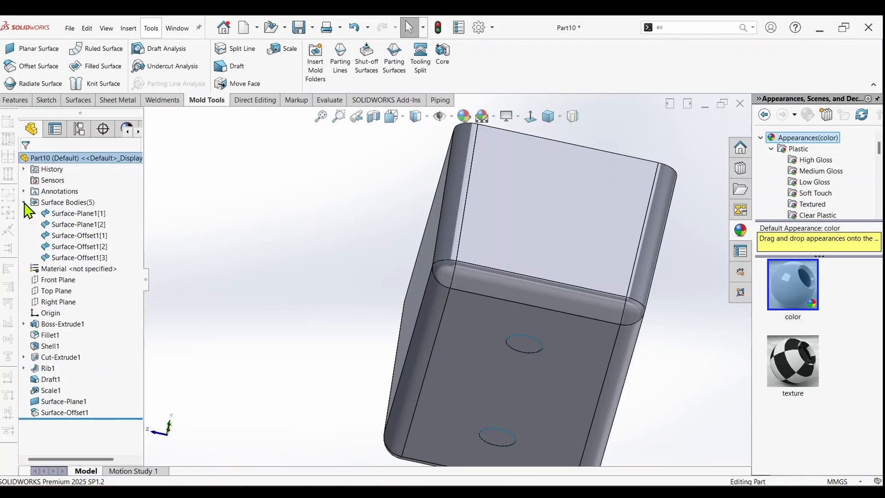
scroll(293, 261, up, 3)
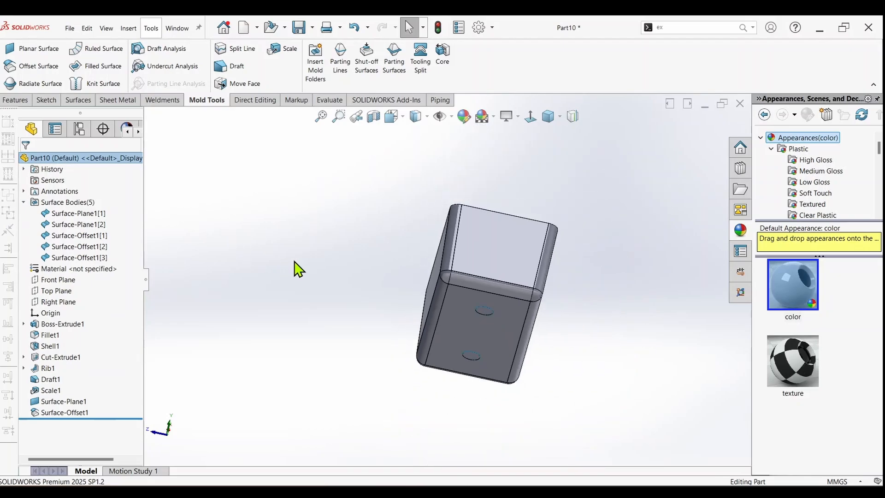
middle_drag(440, 236, 459, 297)
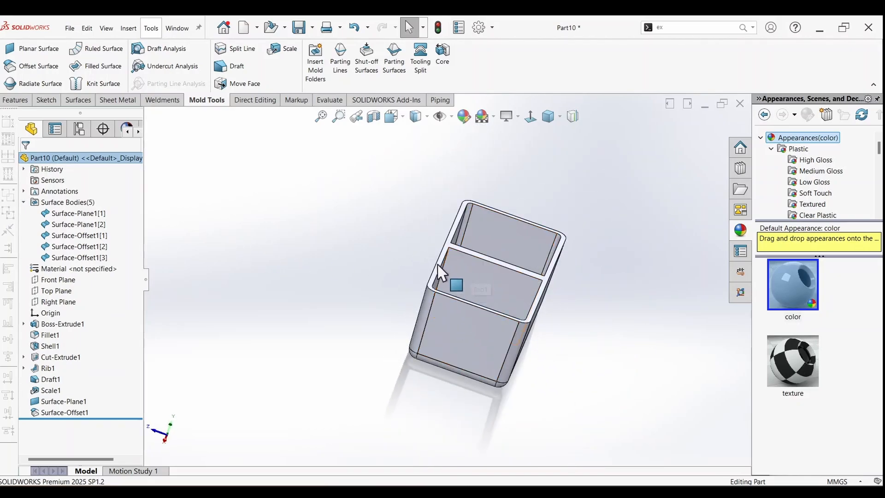
right_click(481, 276)
click(520, 261)
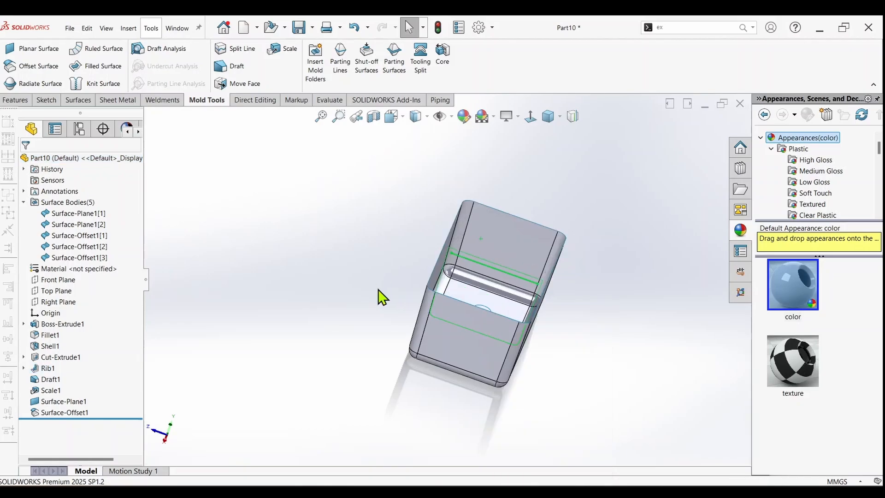
middle_drag(378, 297, 357, 300)
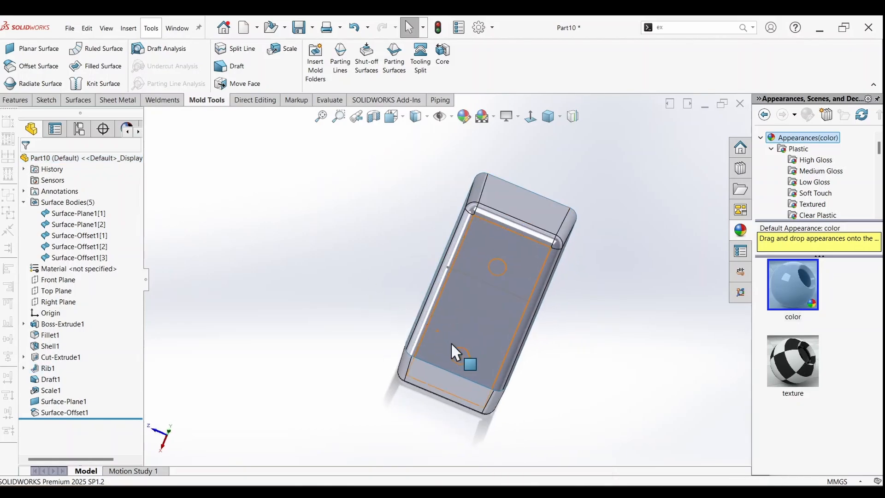
Step: Knit the copied outer surface Surface-Offset1[1] with both planar drain-hole surfaces, reselecting the surfaces once
click(91, 85)
middle_drag(369, 243, 464, 217)
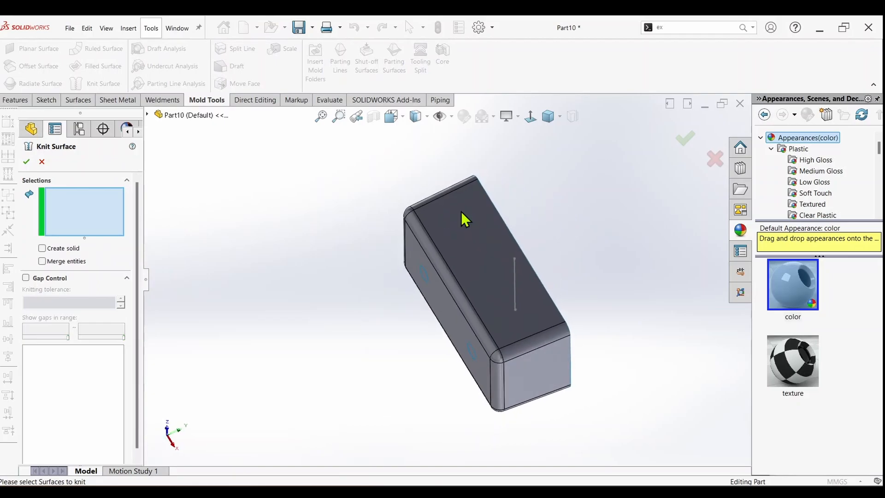
click(411, 261)
middle_drag(408, 252, 438, 234)
click(428, 273)
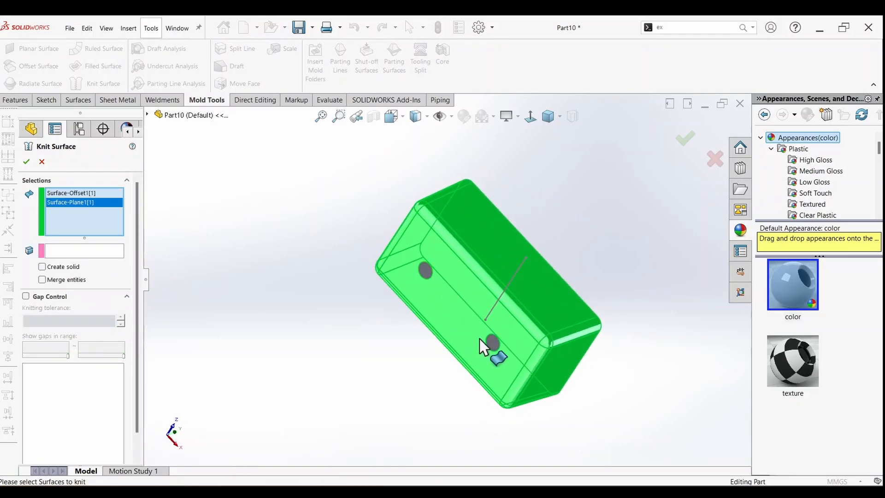
right_click(77, 214)
click(97, 216)
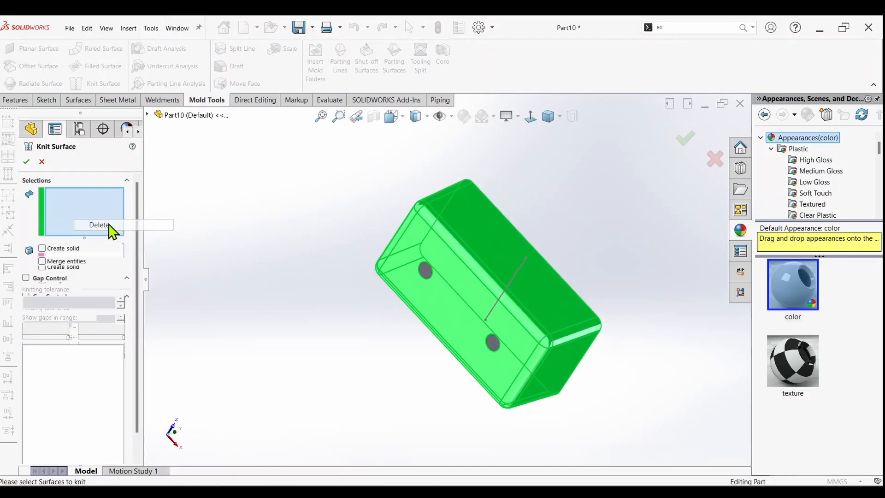
click(147, 115)
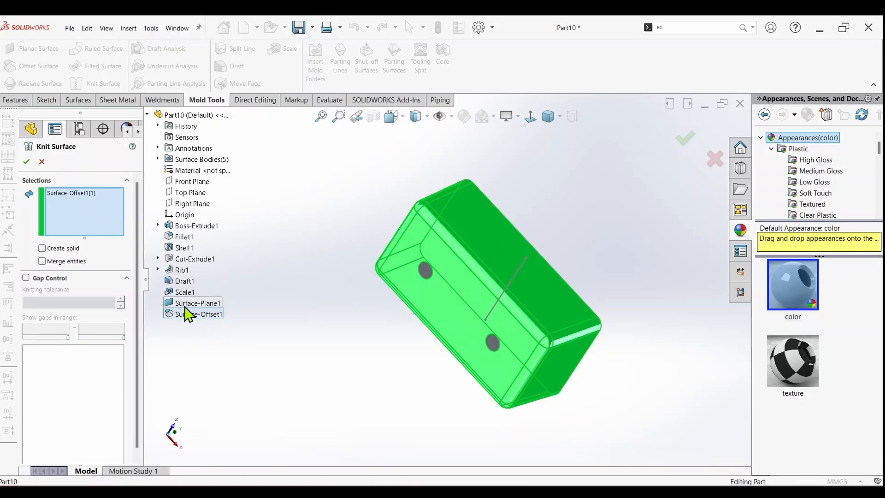
click(197, 303)
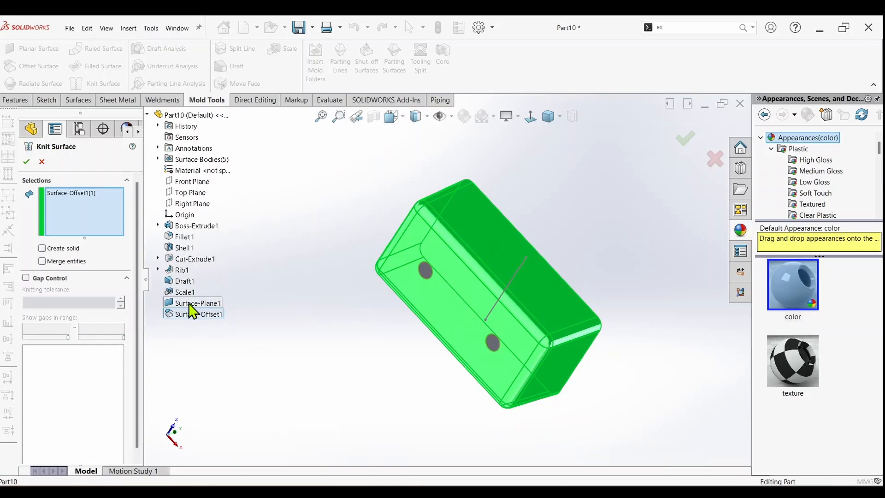
click(493, 345)
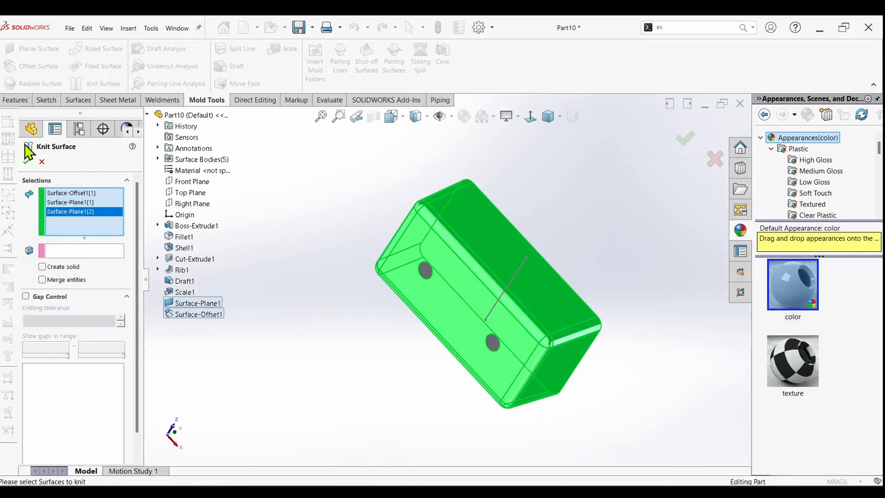
click(25, 161)
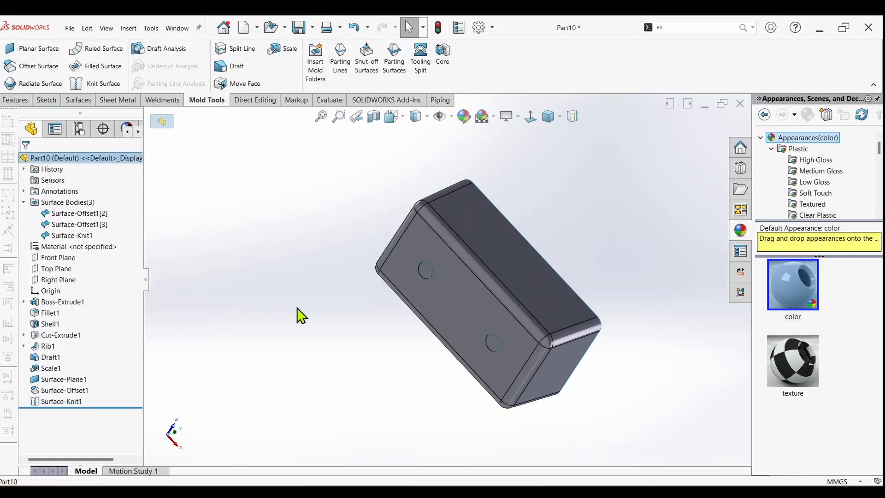
Step: Hide the knitted surface body, and undo both the hiding and the knit
right_click(63, 379)
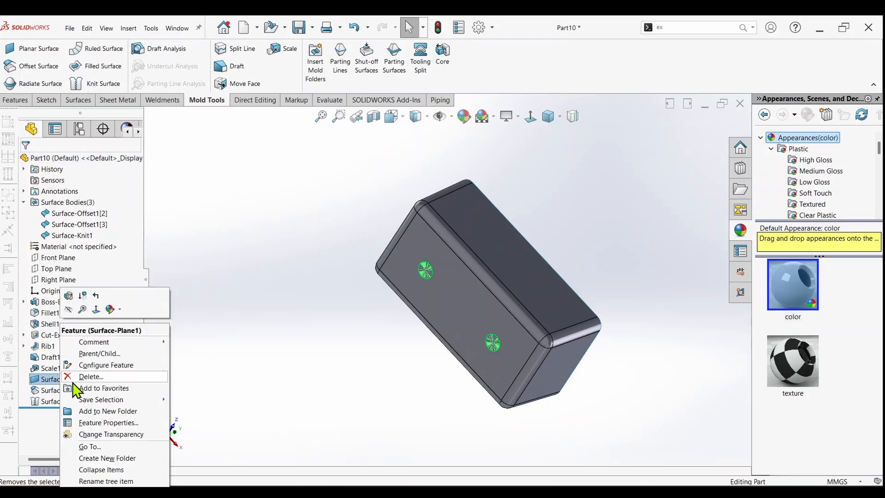
click(70, 308)
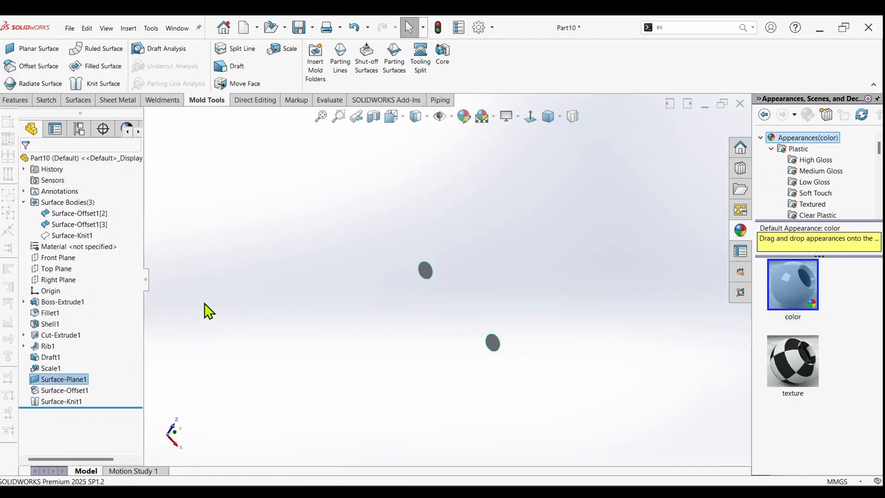
key(ctrl+z)
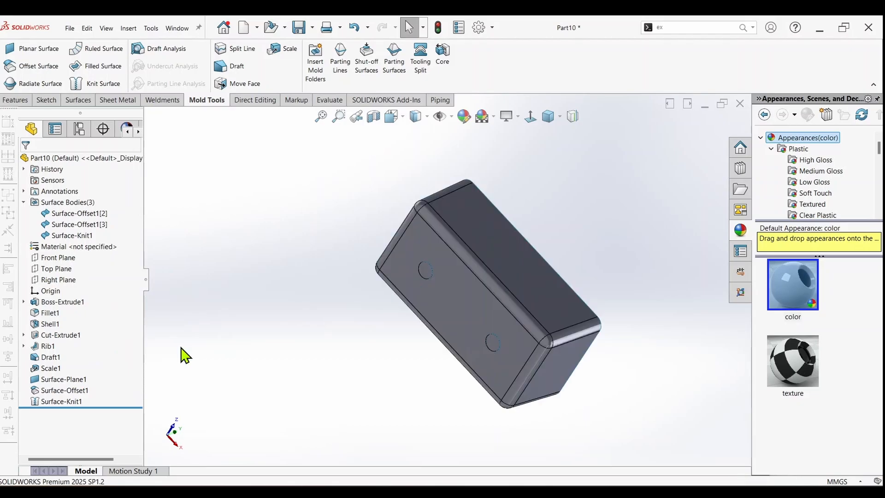
key(ctrl+z)
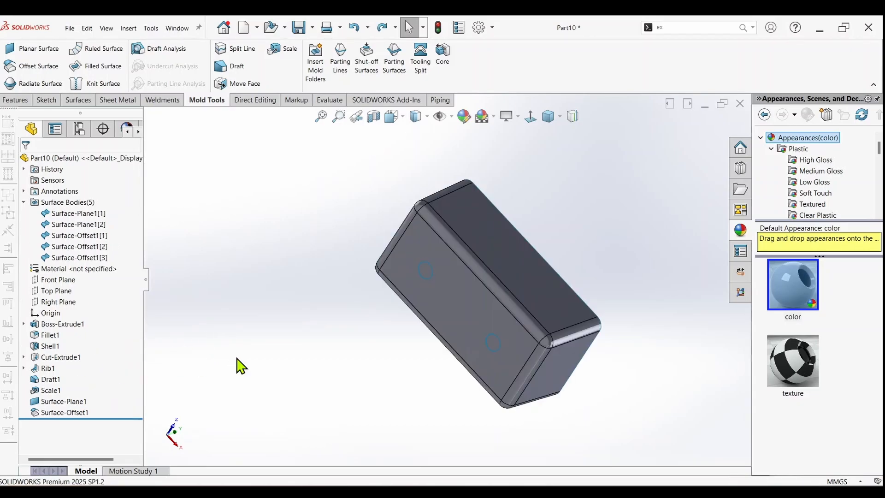
Step: Knit the copied outer surface with the copied closure of one drain hole and the planar surface of the other
scroll(429, 280, down, 5)
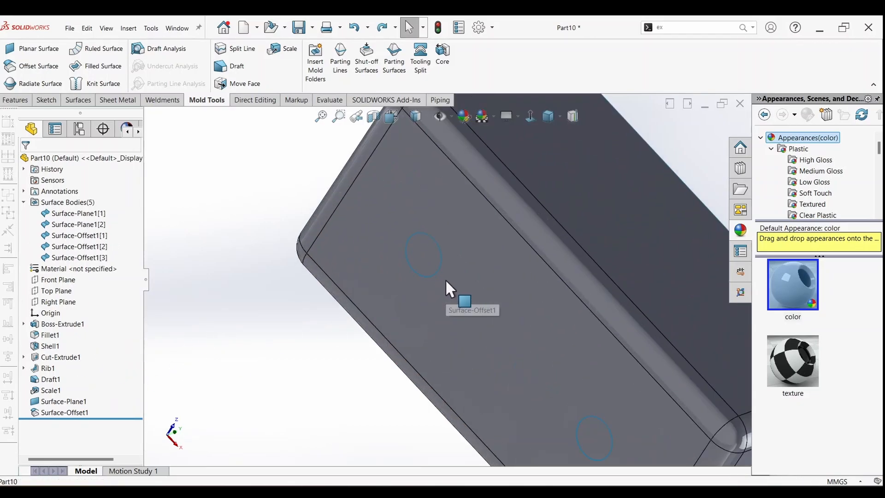
click(446, 281)
scroll(447, 282, up, 5)
click(240, 364)
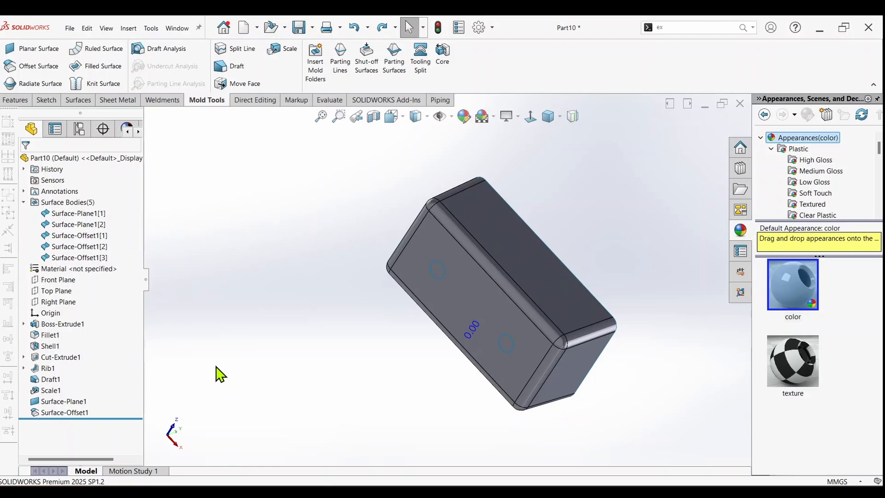
click(95, 83)
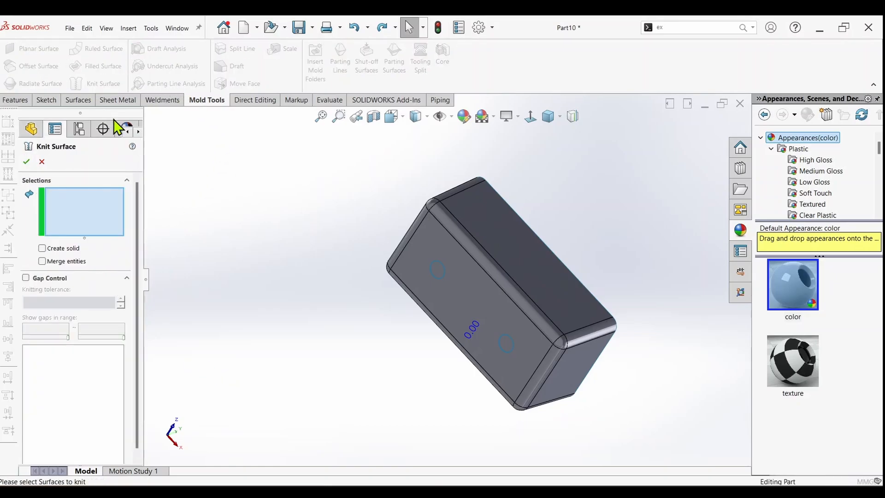
click(437, 282)
click(436, 270)
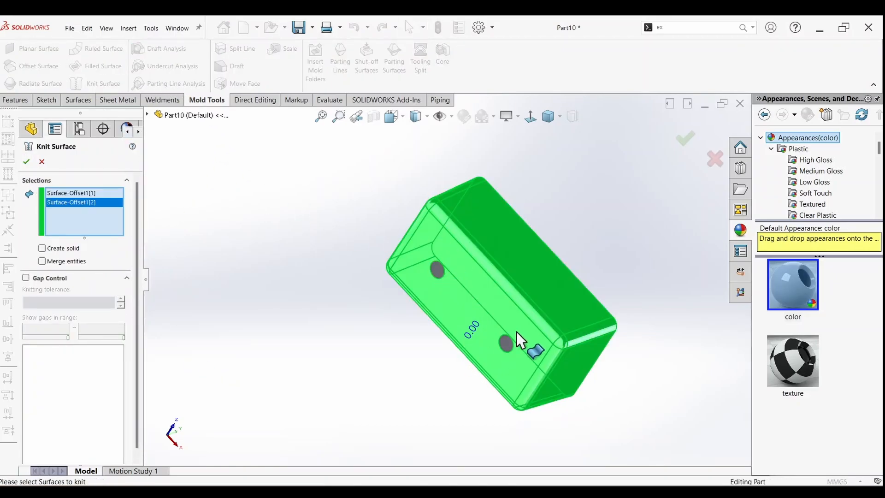
click(507, 345)
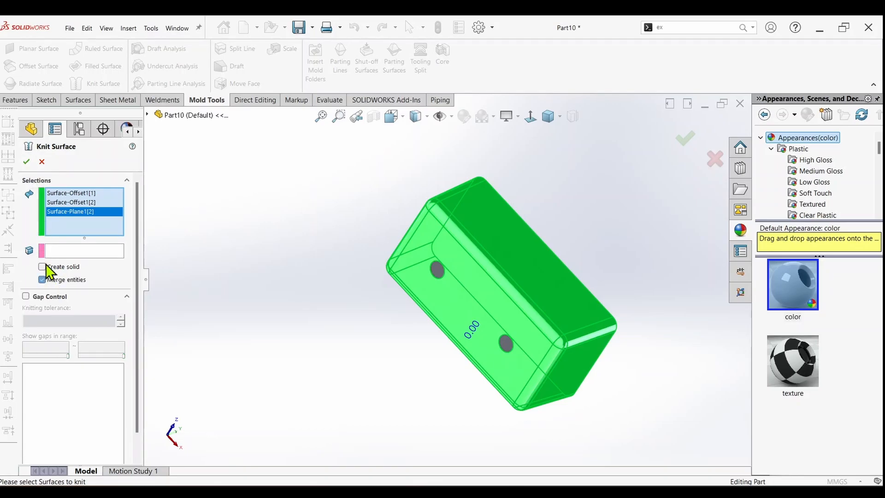
click(27, 163)
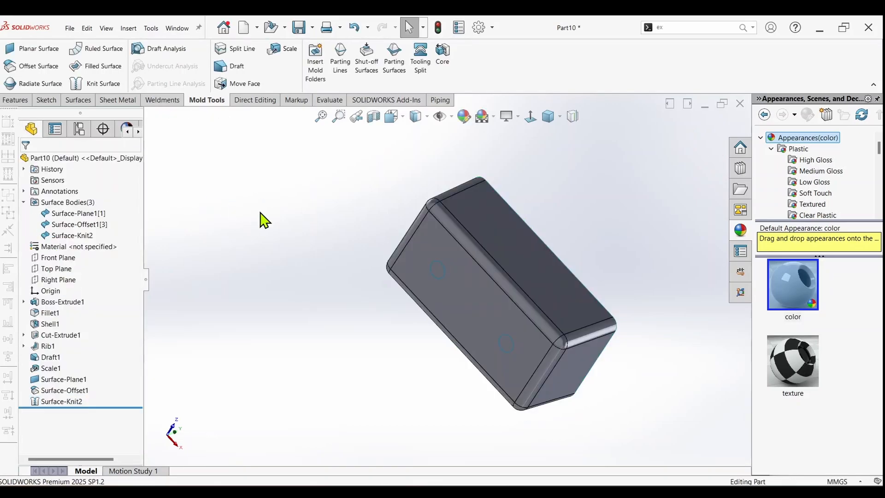
Step: Hide the surface bodies Surface-Offset1[3] and Surface-Plane1[1] that cover the drain holes
right_click(85, 235)
click(73, 213)
right_click(87, 231)
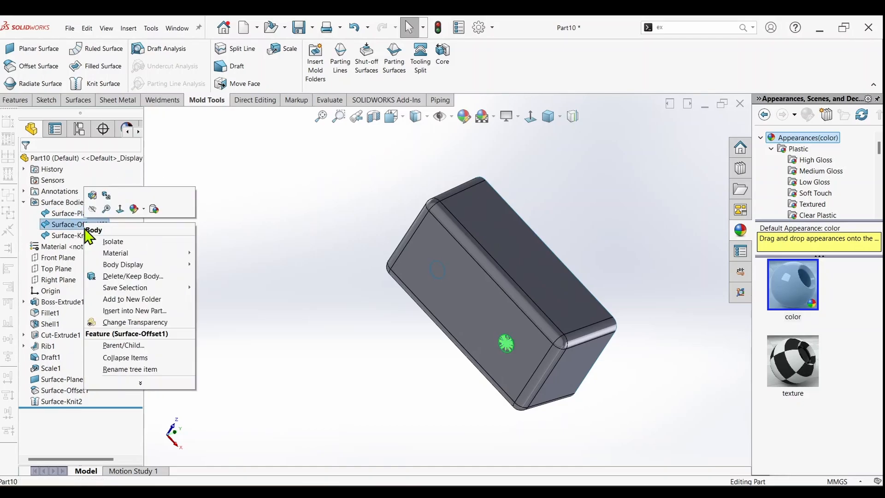
click(82, 225)
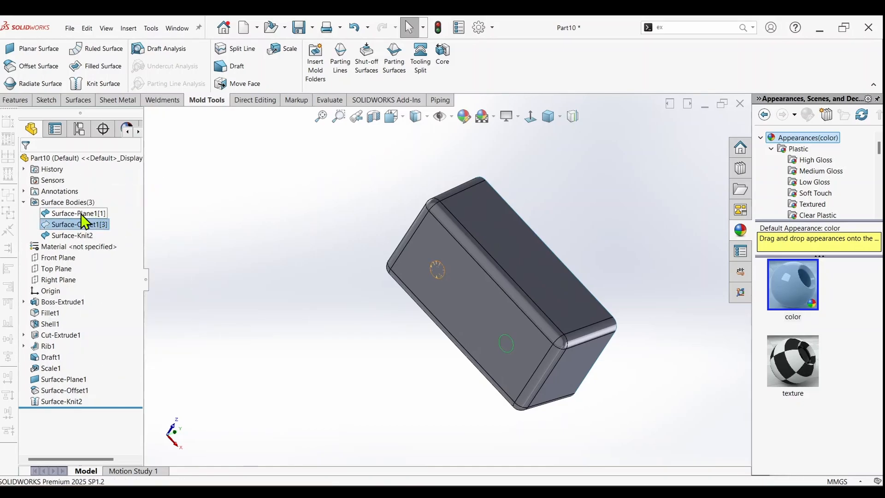
right_click(82, 214)
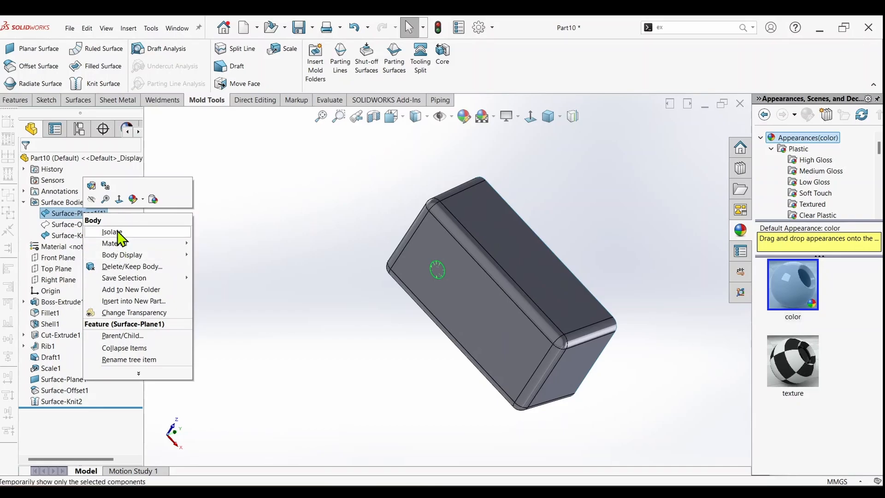
click(91, 198)
Step: Begin a ruled surface of the Perpendicular to Vector type with the Top Plane as its reference vector
mouse_move(437, 239)
middle_down()
mouse_move(455, 138)
mouse_move(462, 233)
mouse_move(316, 306)
mouse_move(366, 316)
mouse_move(468, 287)
mouse_move(469, 161)
mouse_move(381, 251)
mouse_move(425, 332)
mouse_move(357, 356)
mouse_move(343, 305)
mouse_move(385, 340)
mouse_move(504, 217)
middle_up()
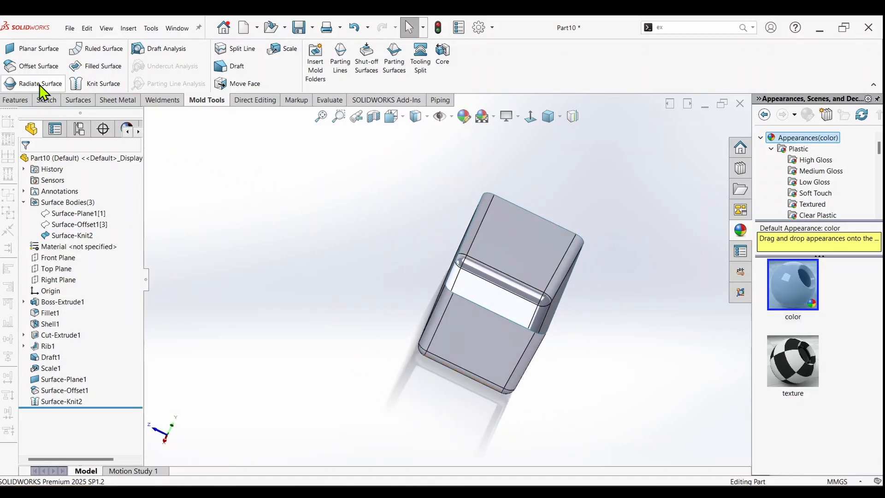
click(119, 55)
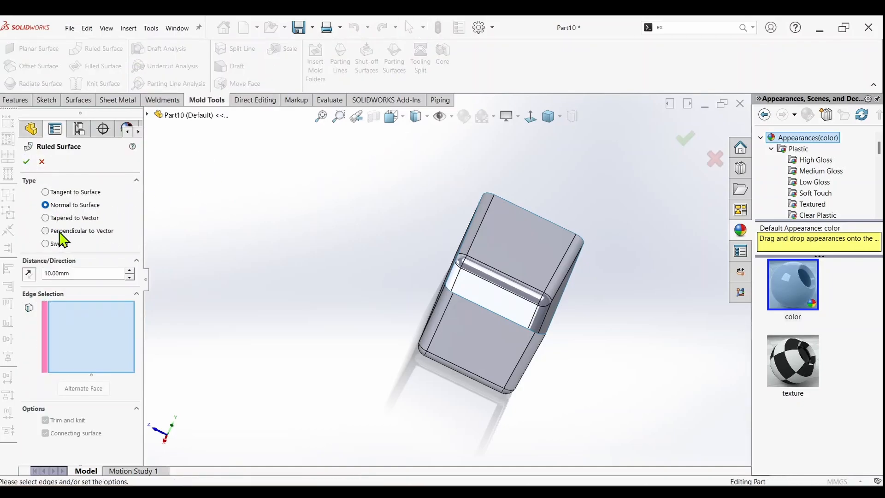
click(45, 230)
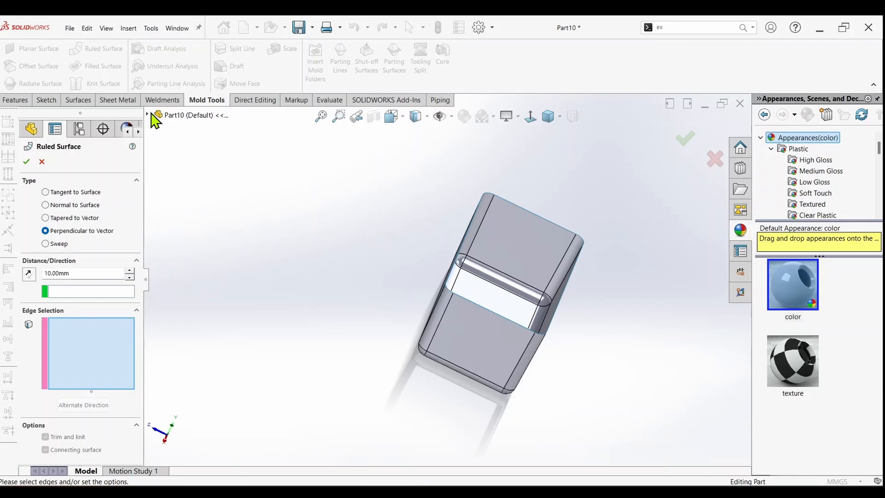
click(152, 116)
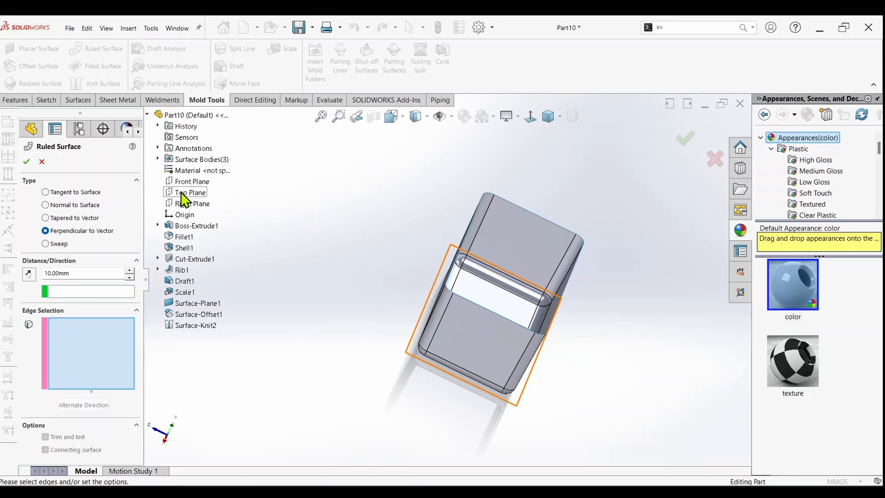
middle_drag(322, 273, 367, 259)
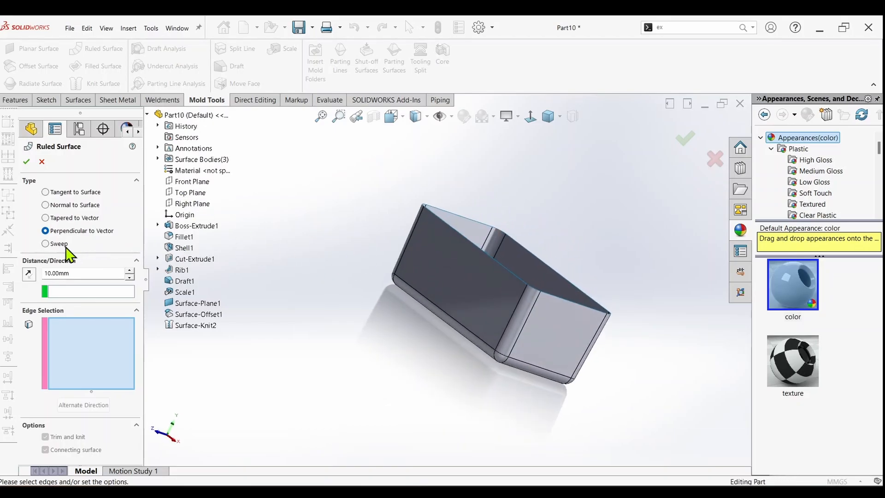
click(84, 291)
click(189, 192)
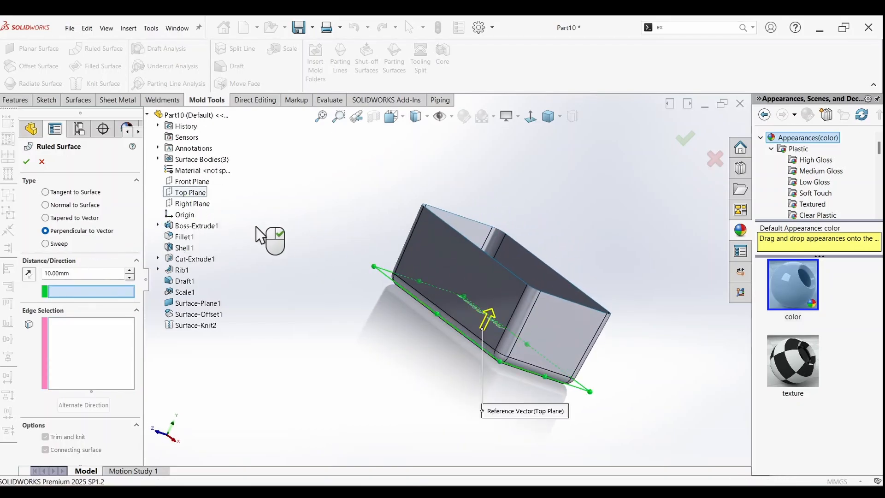
Step: Create the ruled surface 100 mm outward from all eight edges around the open rim of the sink shell
middle_drag(369, 277, 447, 228)
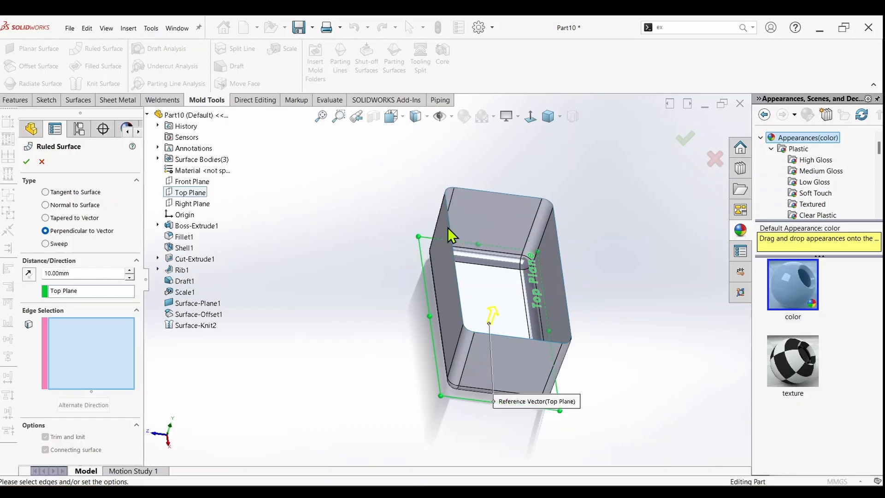
click(450, 220)
click(447, 189)
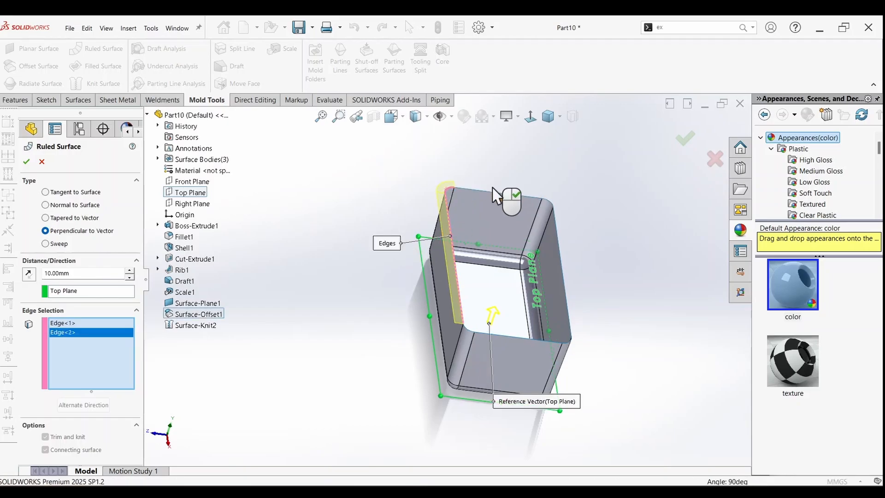
click(494, 193)
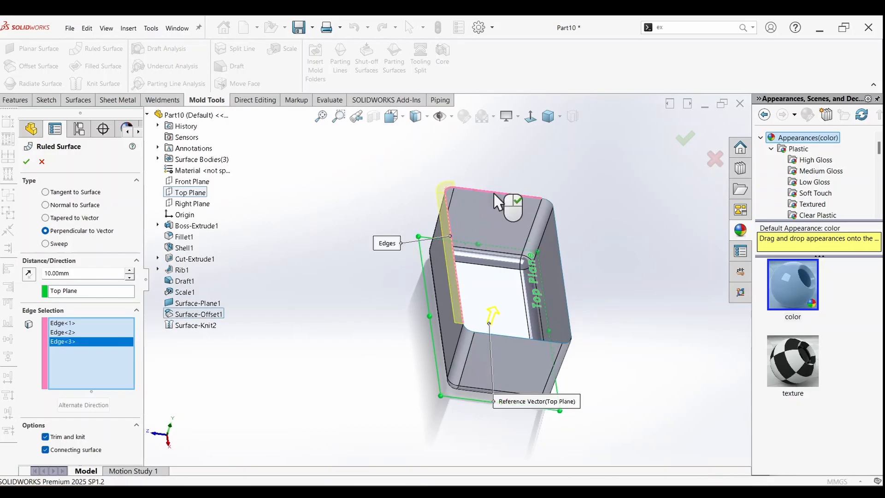
click(552, 203)
click(564, 295)
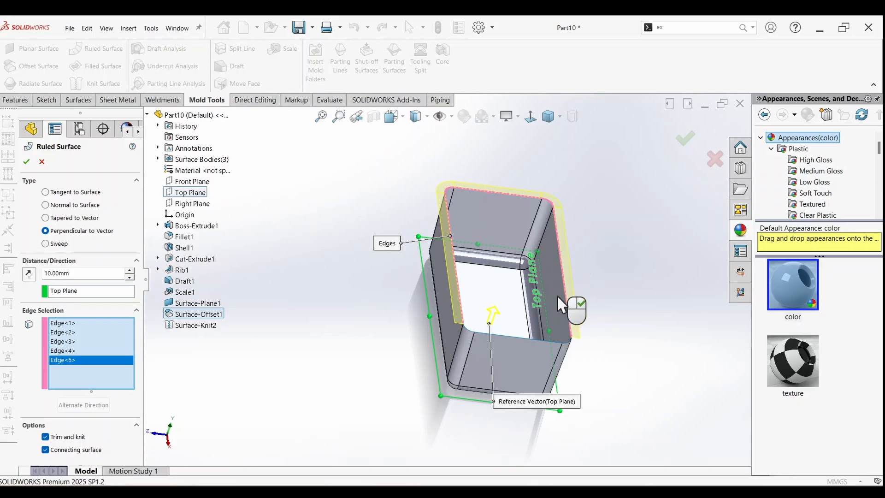
click(566, 346)
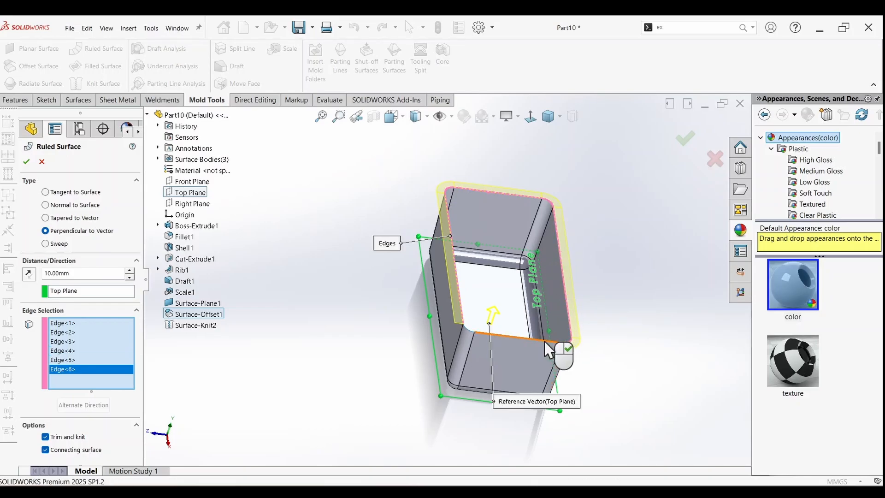
click(540, 341)
click(469, 333)
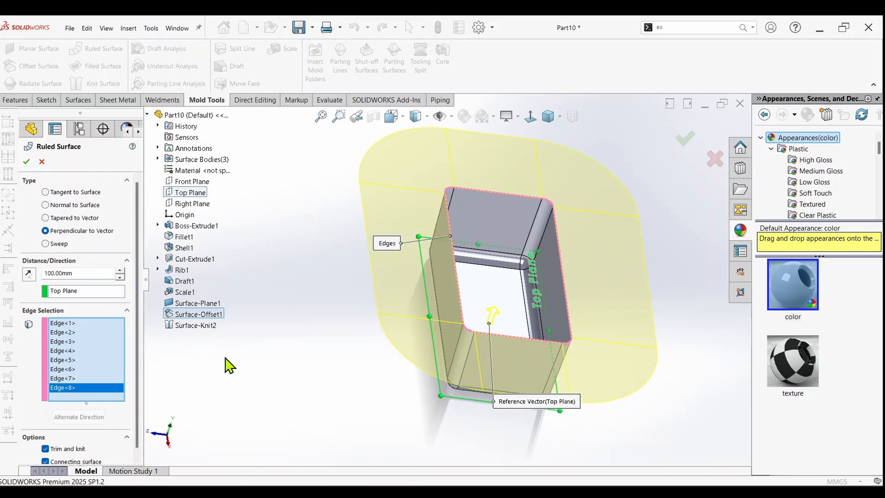
middle_drag(429, 291, 391, 330)
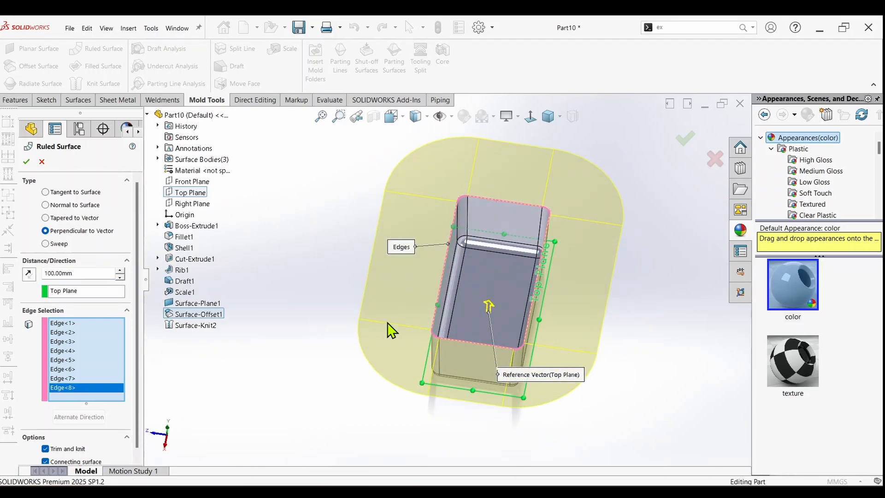
click(26, 161)
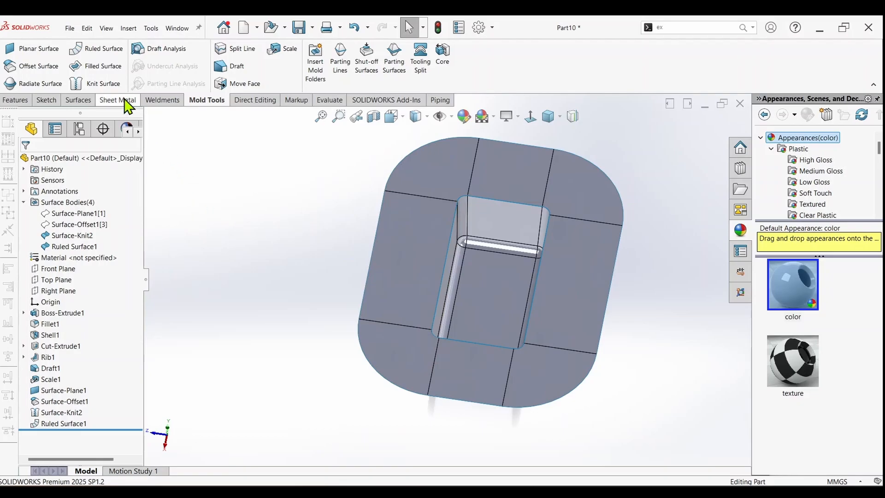
Step: Knit the ruled surface around the rim together with the knitted sink shell surface
click(113, 90)
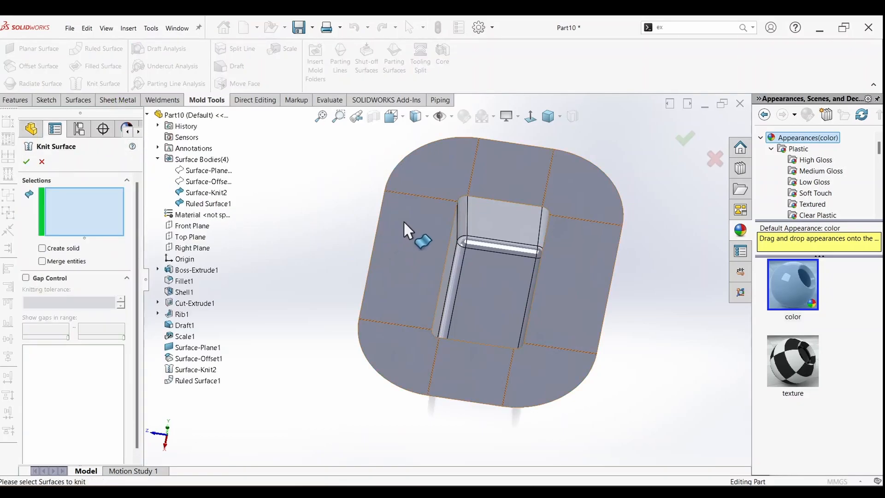
click(447, 234)
click(504, 228)
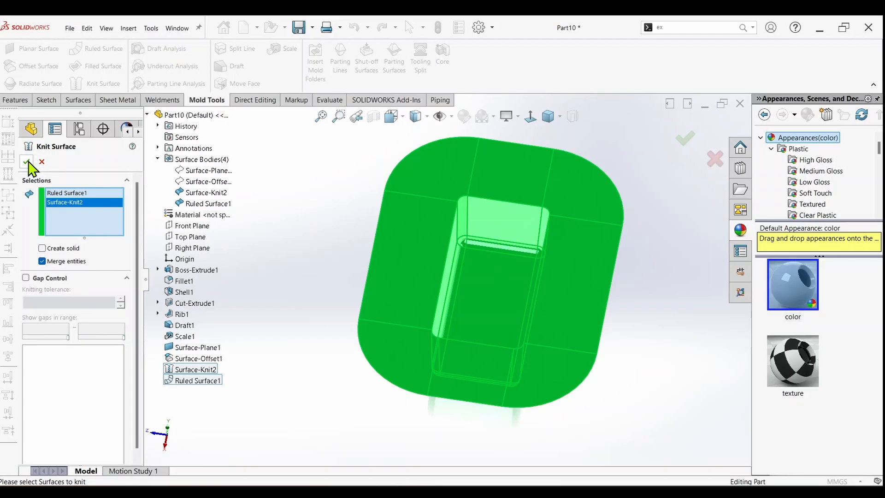
click(27, 162)
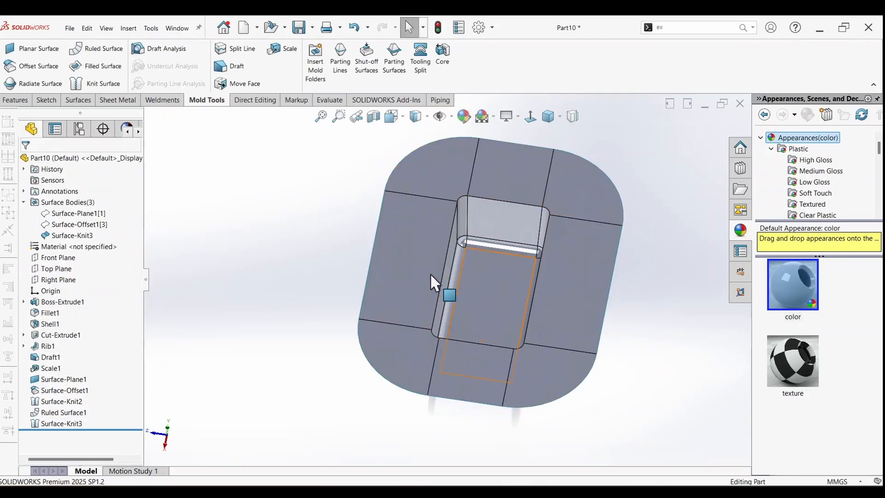
Step: Sketch a center rectangle about 313 by 211 mm on the flat ruled surface, centered on the origin
scroll(318, 192, up, 3)
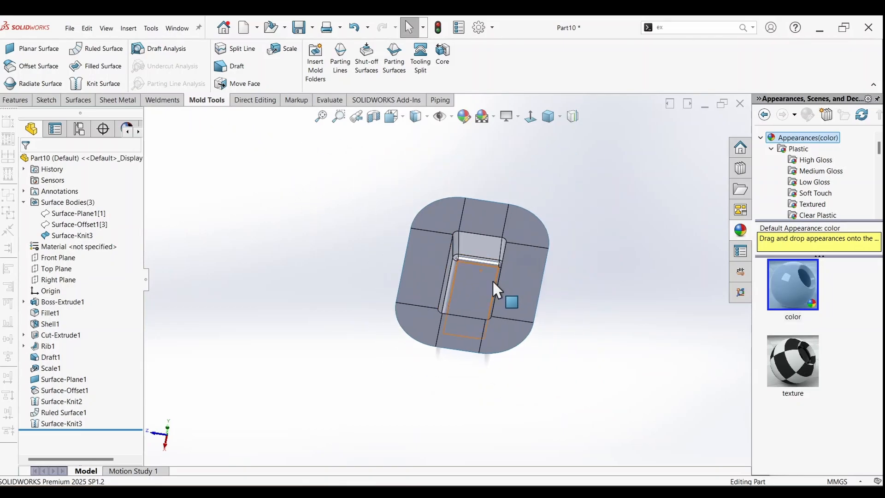
scroll(433, 257, down, 4)
scroll(417, 229, up, 2)
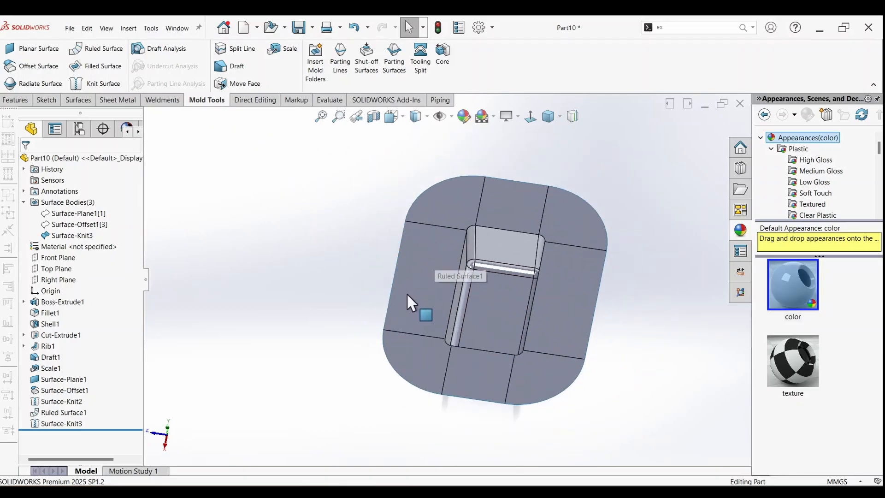
right_click(427, 254)
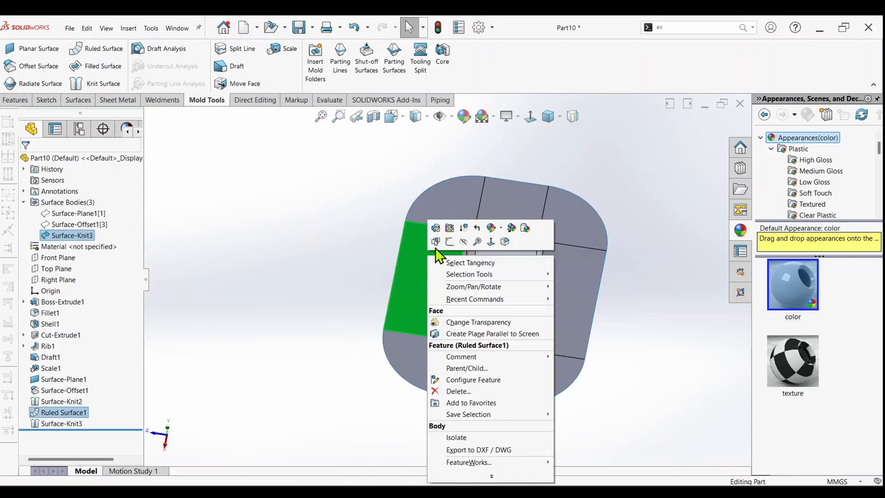
click(435, 242)
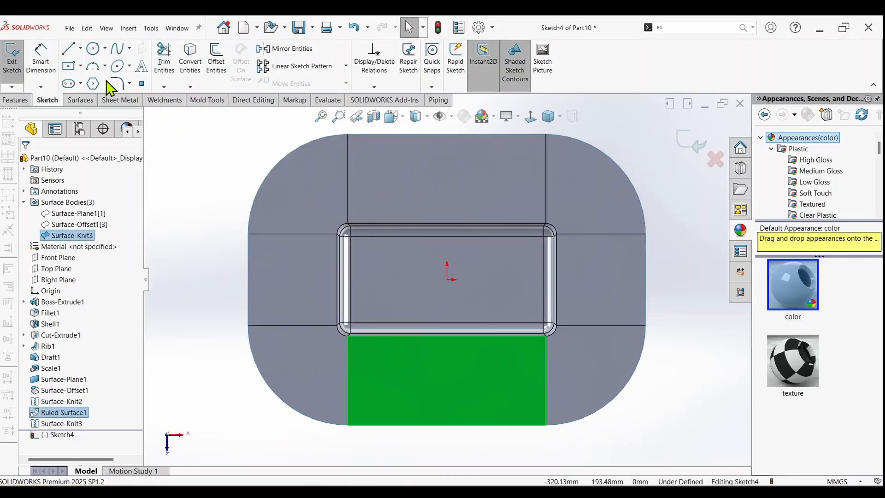
click(73, 67)
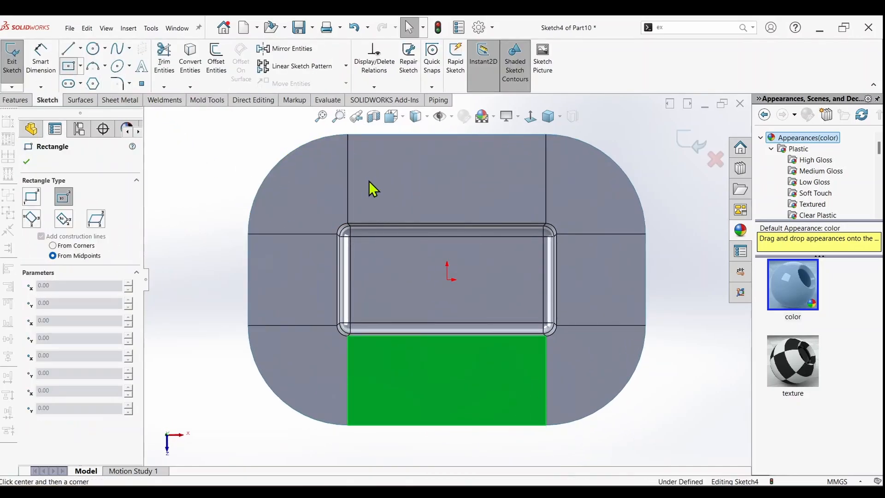
click(446, 279)
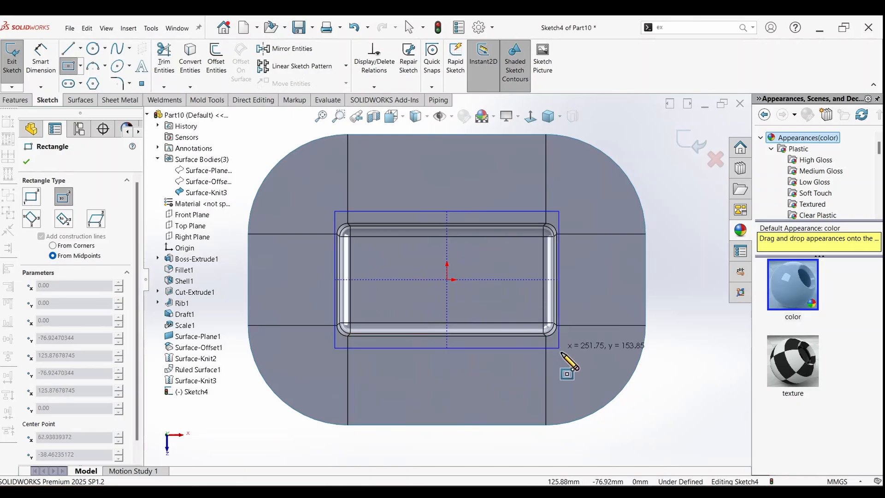
click(586, 373)
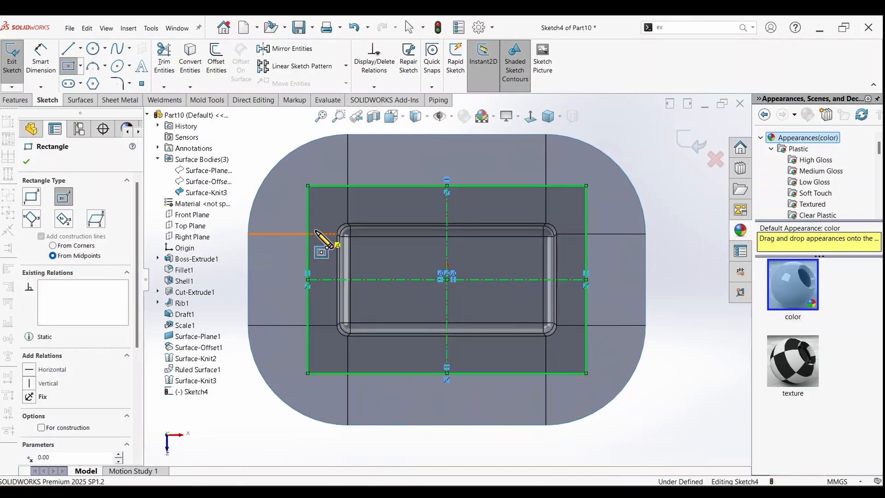
Step: Dimension the rectangle's horizontal side at 300 mm, and change that dimension to 350 mm
click(40, 60)
click(409, 373)
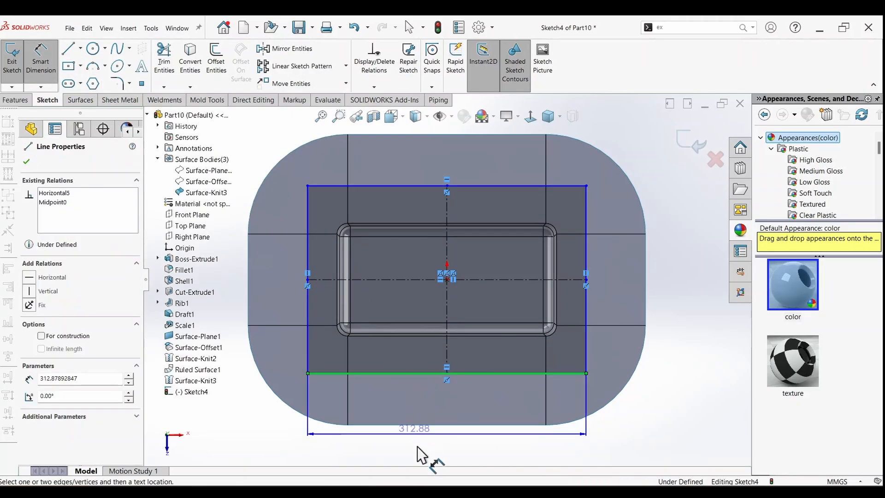
click(425, 452)
text(300)
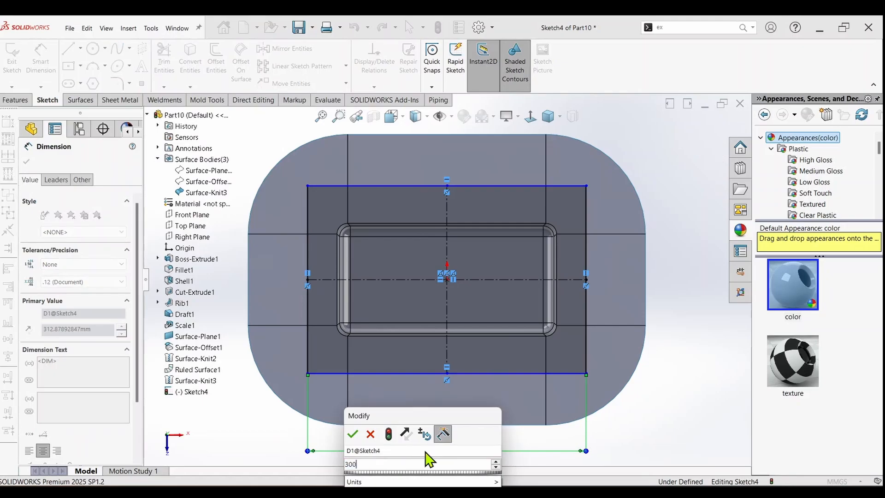
key(Return)
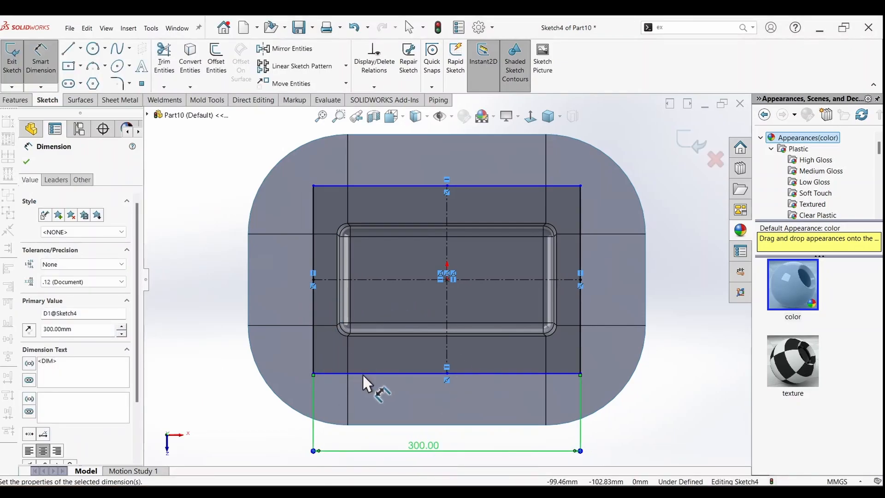
click(426, 447)
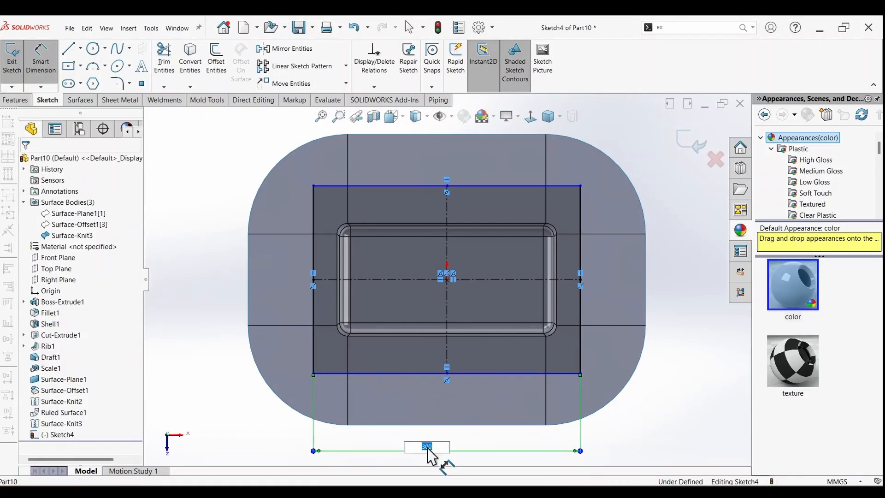
text(350)
key(Return)
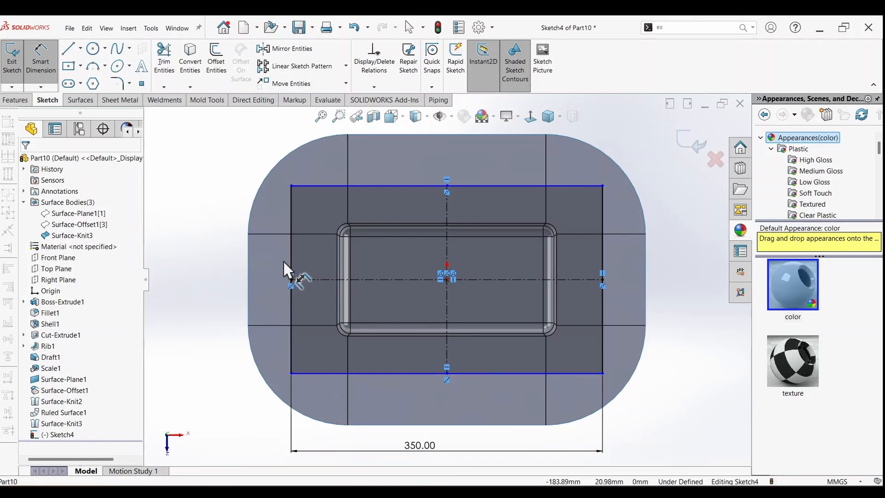
Step: Dimension the rectangle's vertical side and set it to 220 mm
click(291, 257)
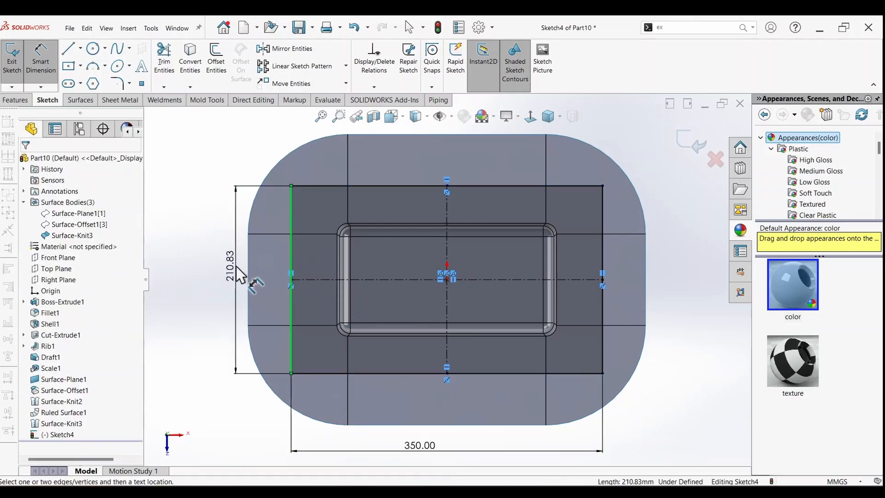
click(236, 268)
text(250)
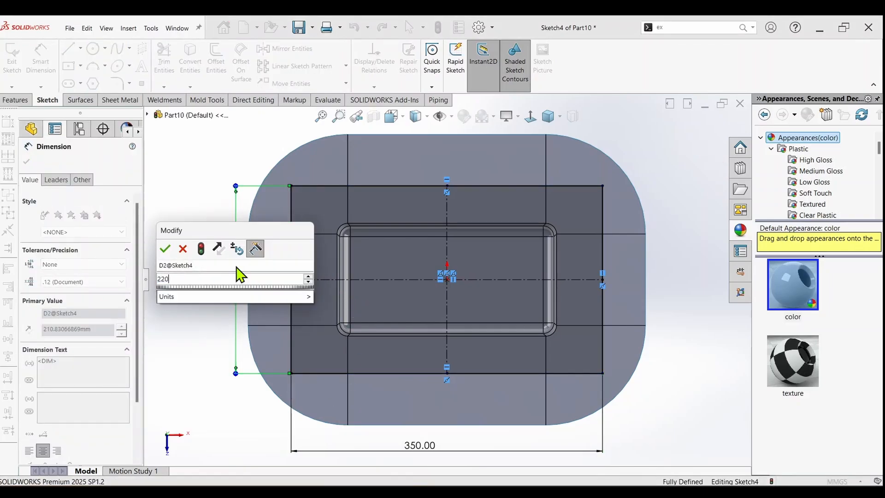
key(Return)
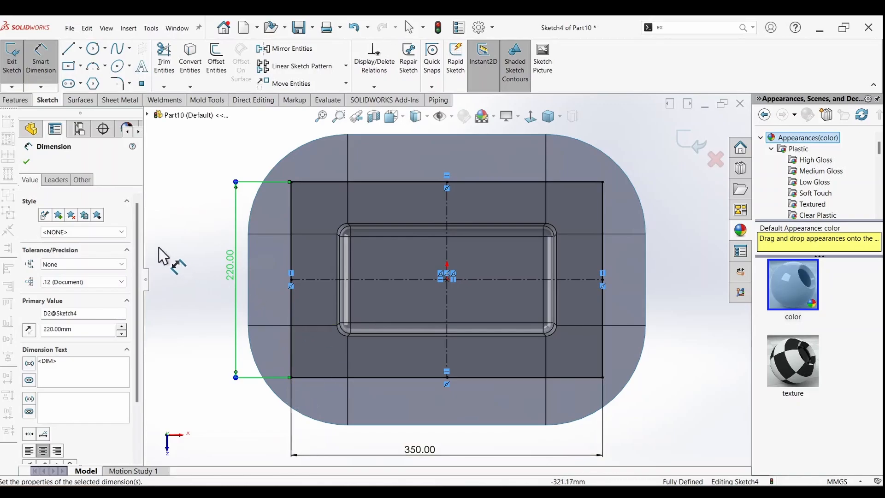
Step: Trim the knitted surface with the 350 by 220 mm rectangle sketch, removing the region outside the rectangle
click(27, 162)
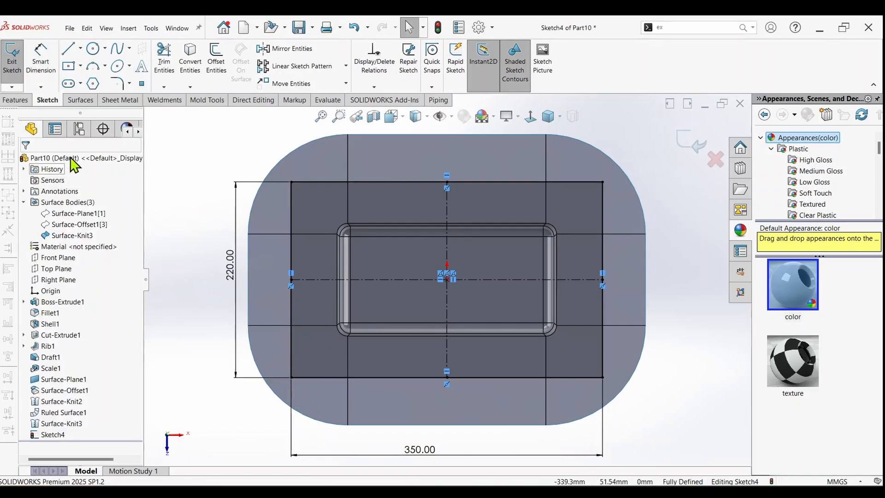
click(82, 101)
click(397, 66)
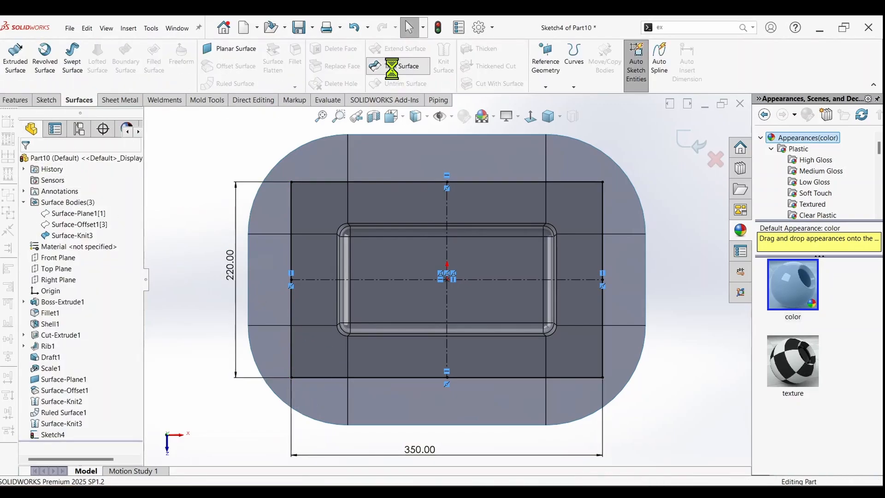
click(346, 155)
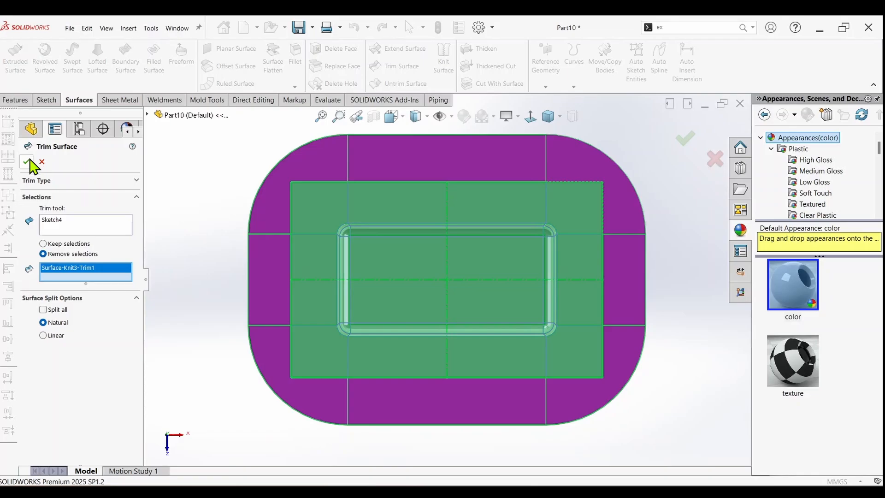
click(26, 162)
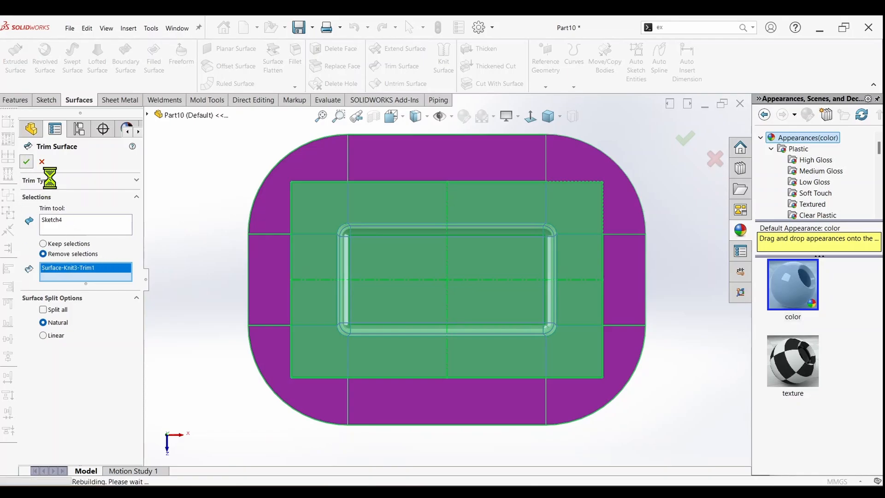
Step: Set up a Normal to Surface ruled surface from the outer edges of the trimmed rectangle, directed toward the basin side
middle_drag(198, 259, 226, 179)
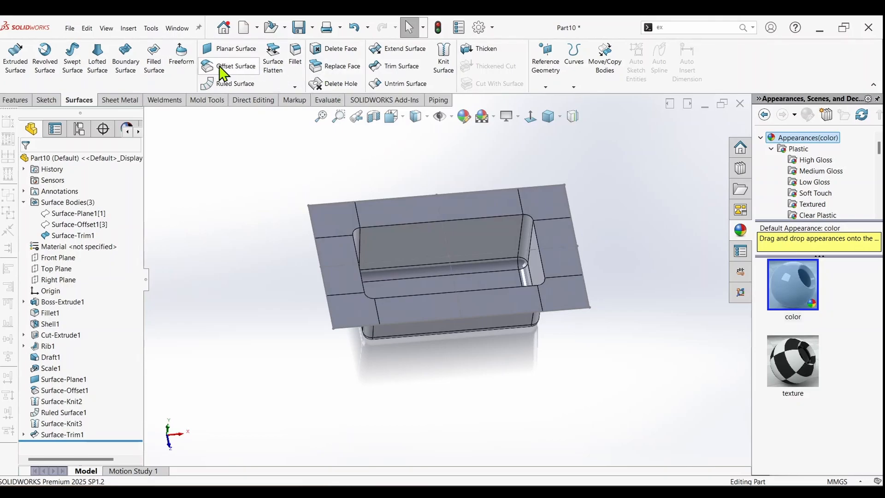
click(223, 86)
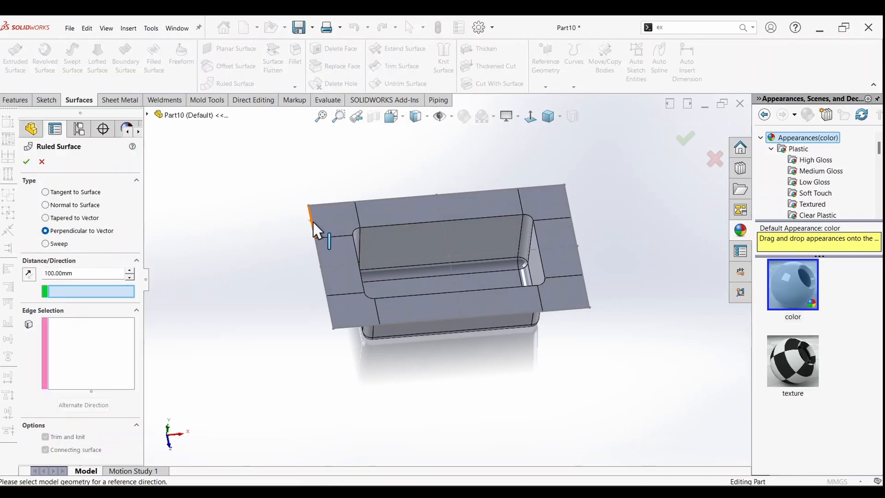
click(313, 222)
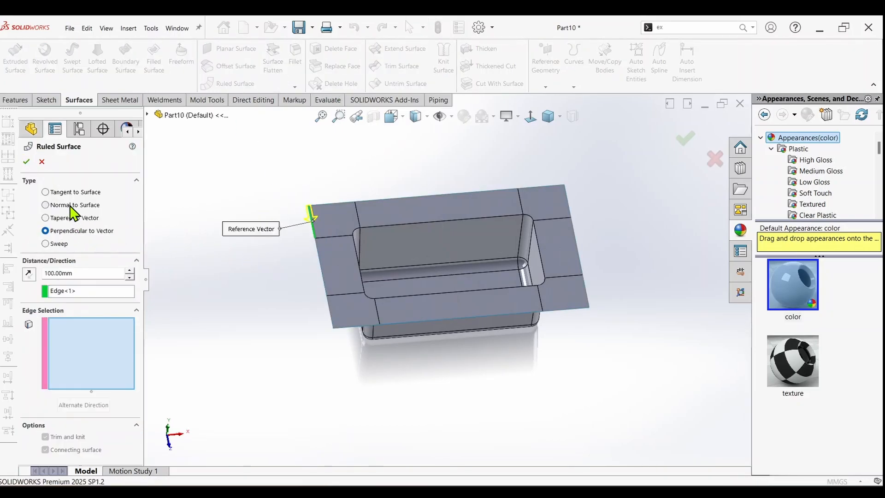
click(45, 204)
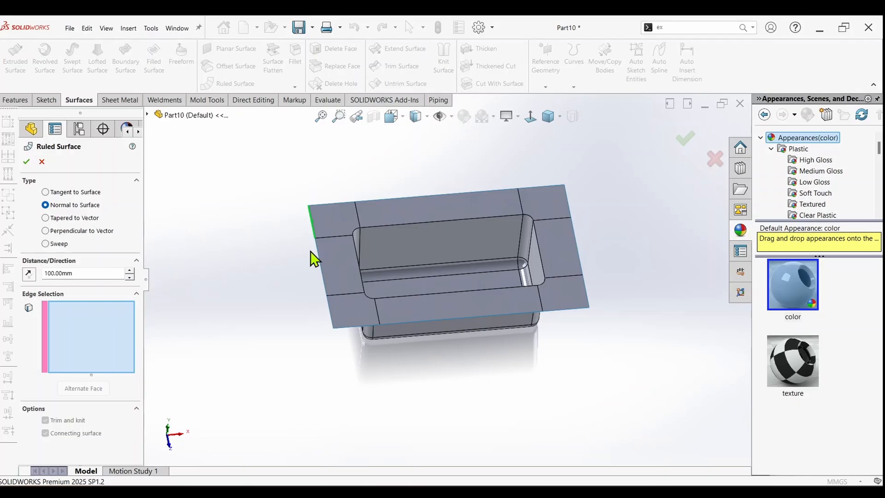
click(320, 258)
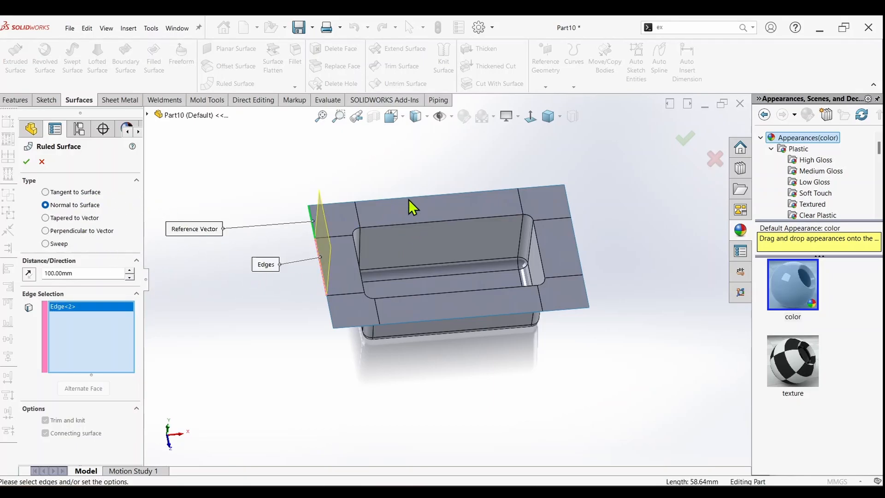
click(331, 316)
click(369, 324)
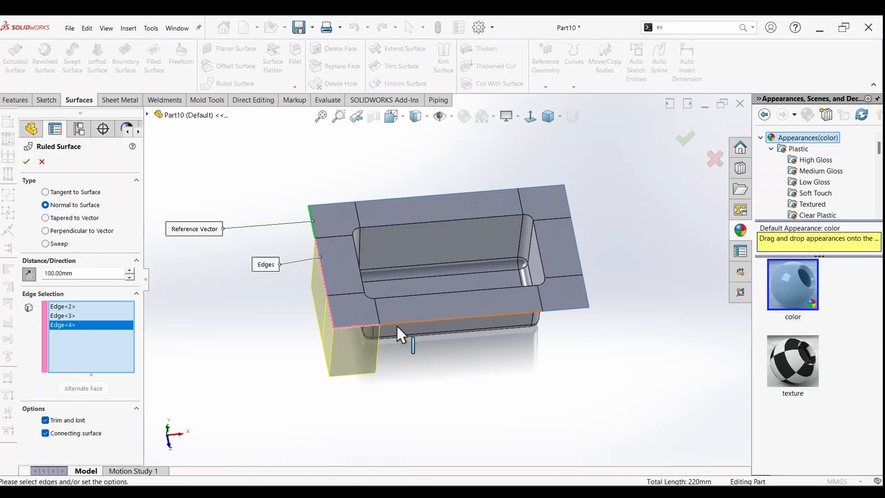
click(419, 321)
click(556, 309)
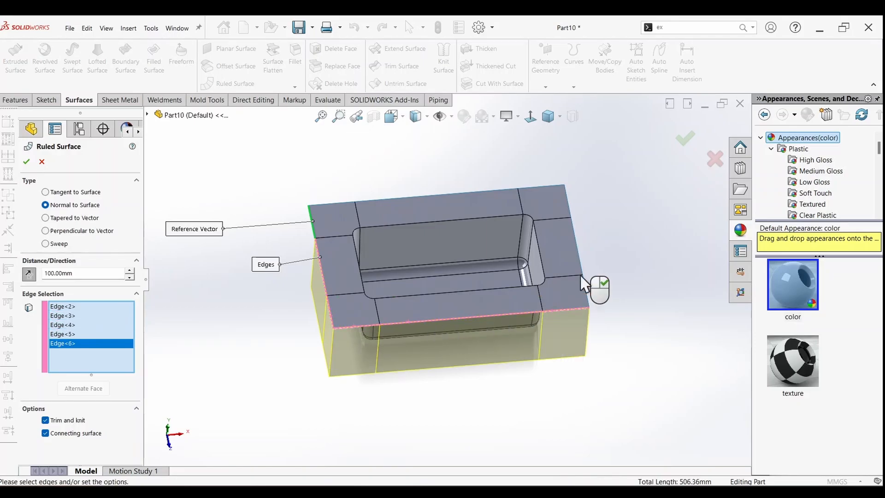
click(580, 253)
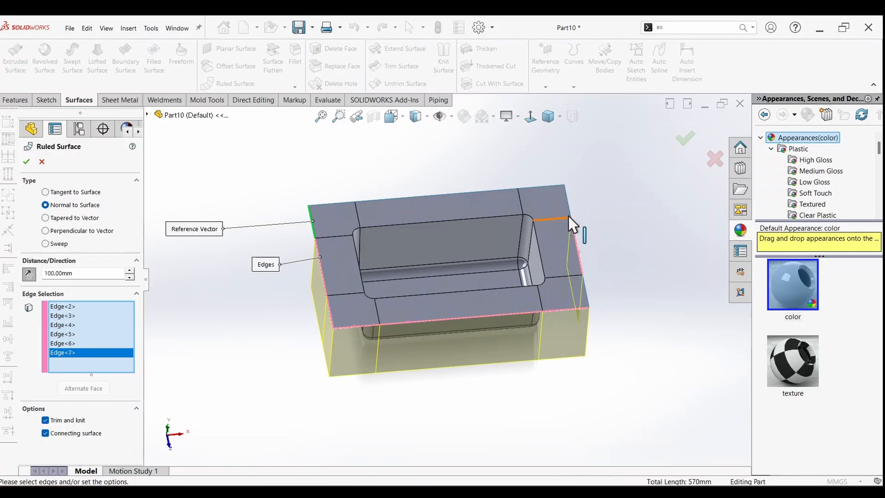
click(568, 203)
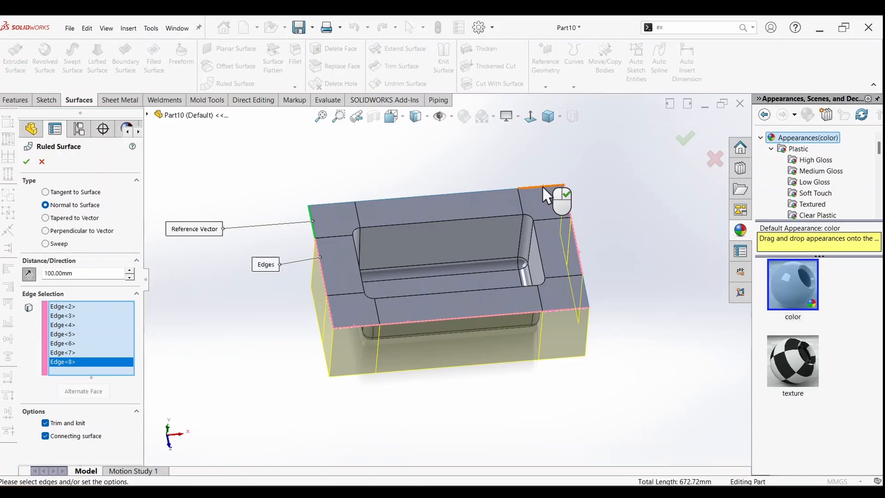
click(543, 186)
click(466, 193)
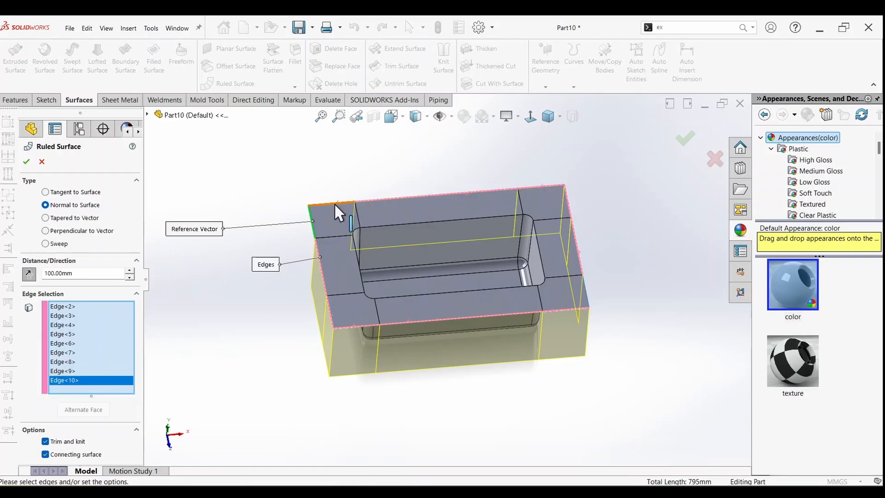
click(312, 226)
click(313, 255)
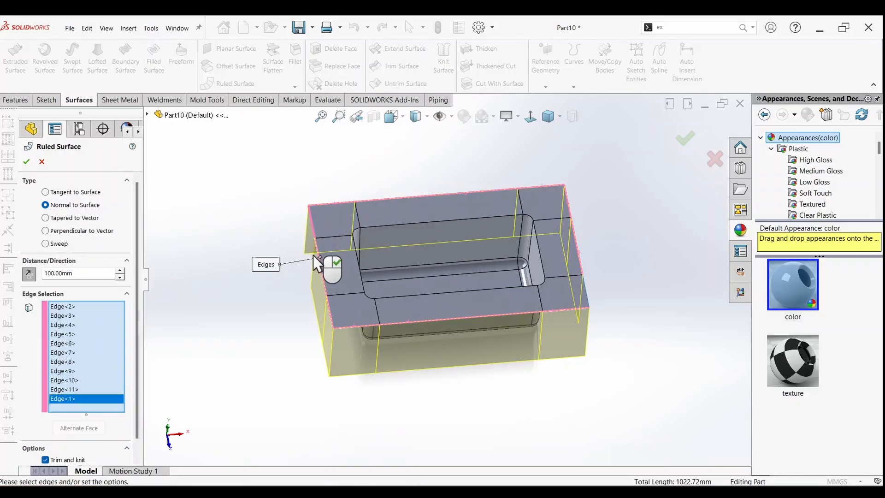
Step: Set the ruled surface distance to 130 mm and create the side walls
middle_drag(324, 276, 367, 315)
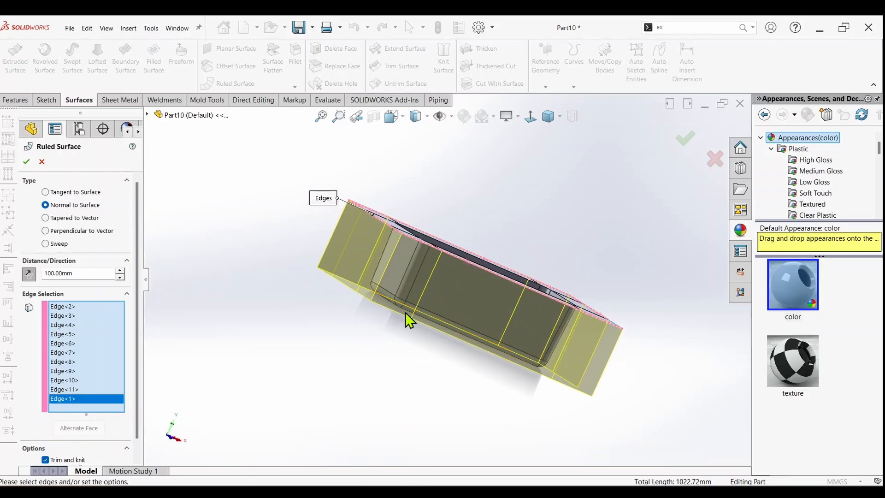
click(119, 271)
click(119, 271)
click(120, 271)
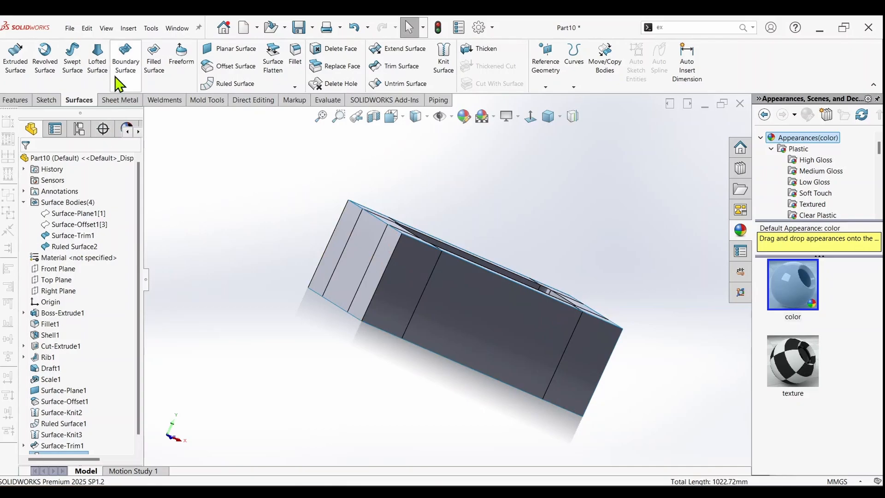
Step: Knit the trimmed parting surface together with the ruled side walls, merging entities
click(163, 101)
click(204, 102)
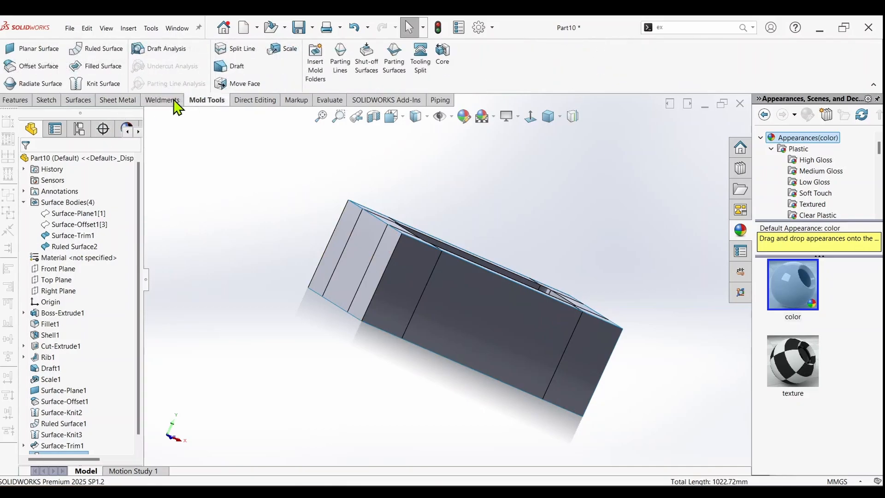
click(79, 84)
middle_drag(435, 243, 448, 252)
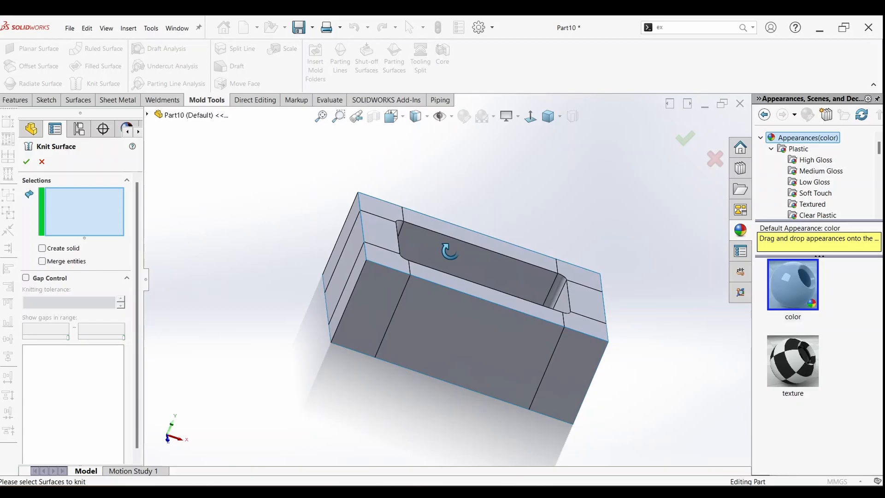
click(389, 232)
click(329, 256)
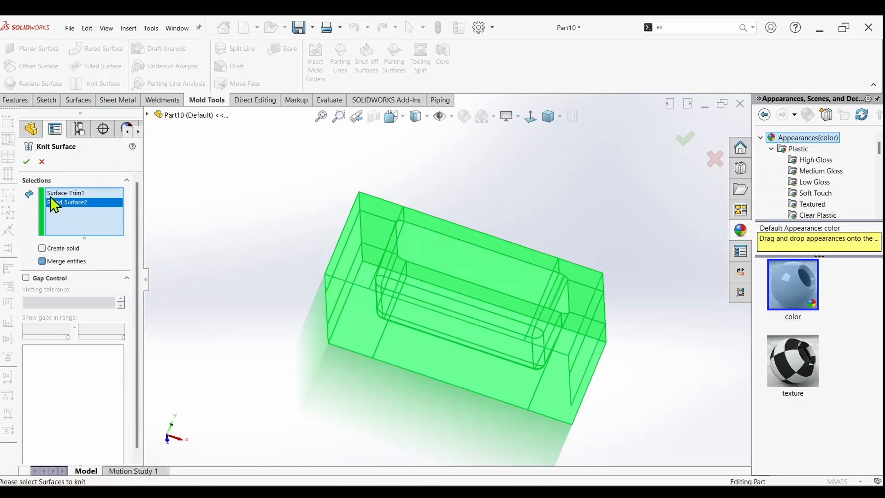
click(28, 162)
Step: Edit the ruled side walls and add the missing outer edge so the walls run around the whole rectangle
mouse_move(279, 230)
middle_down()
mouse_move(327, 302)
mouse_move(382, 233)
mouse_move(398, 119)
mouse_move(406, 152)
middle_up()
middle_drag(455, 282, 417, 170)
scroll(501, 386, down, 1)
middle_drag(480, 356, 427, 328)
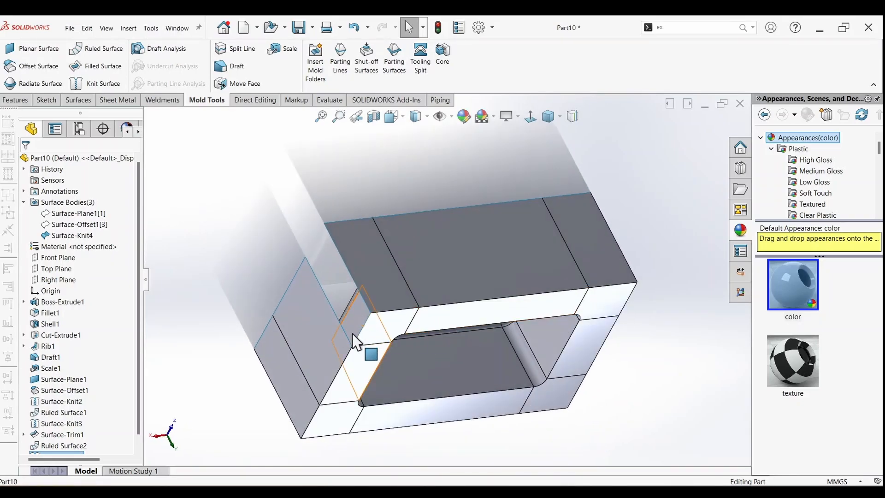
scroll(48, 439, down, 1)
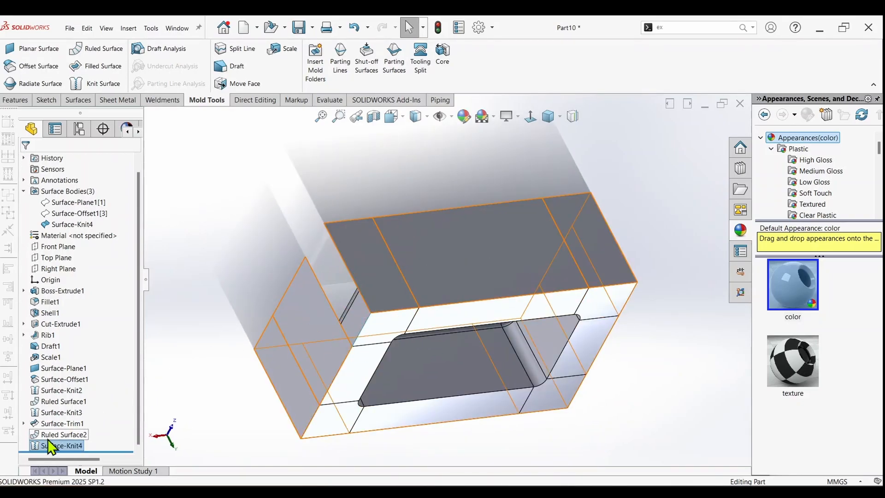
right_click(53, 445)
click(174, 375)
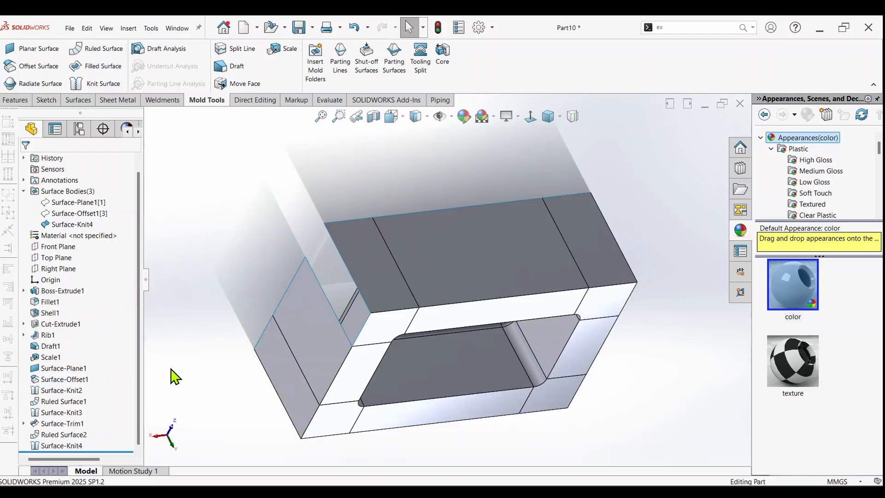
right_click(47, 435)
click(67, 296)
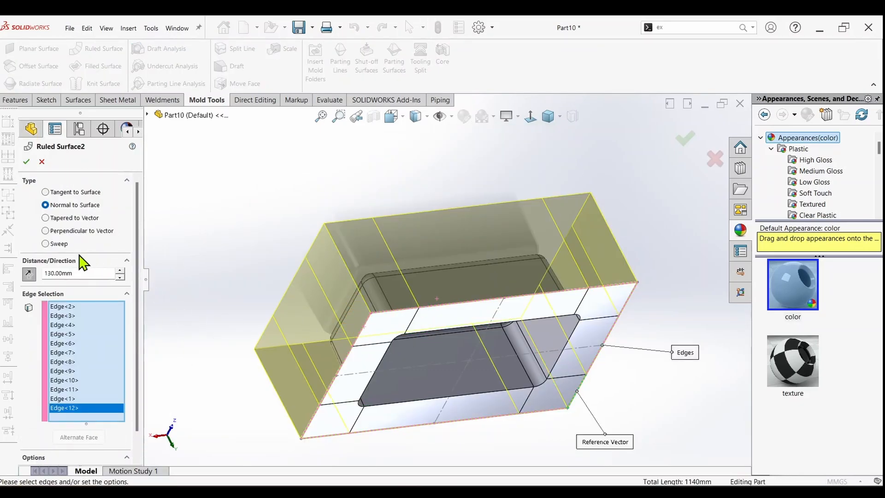
click(41, 161)
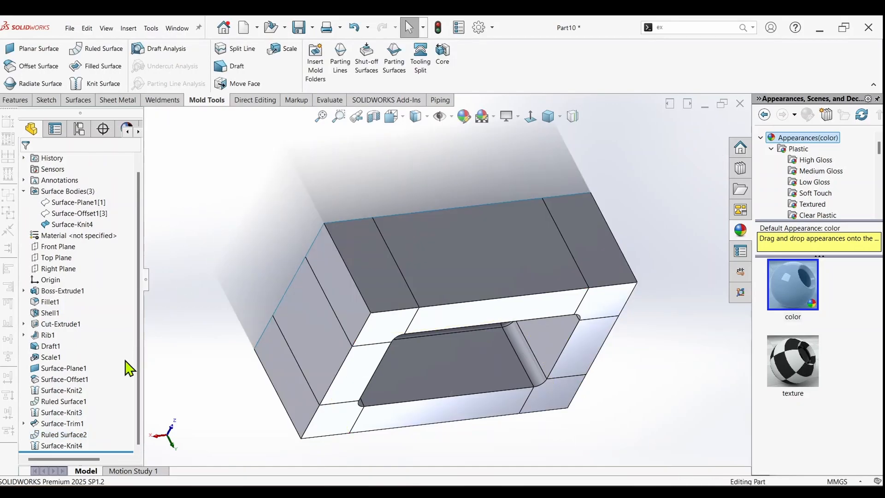
Step: Check the selections of the knit that joins the trimmed surface and the side walls
right_click(72, 445)
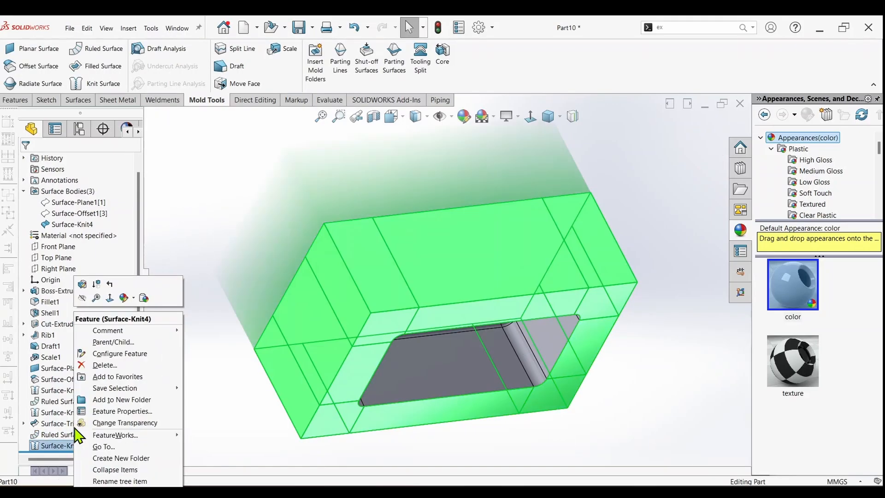
click(83, 288)
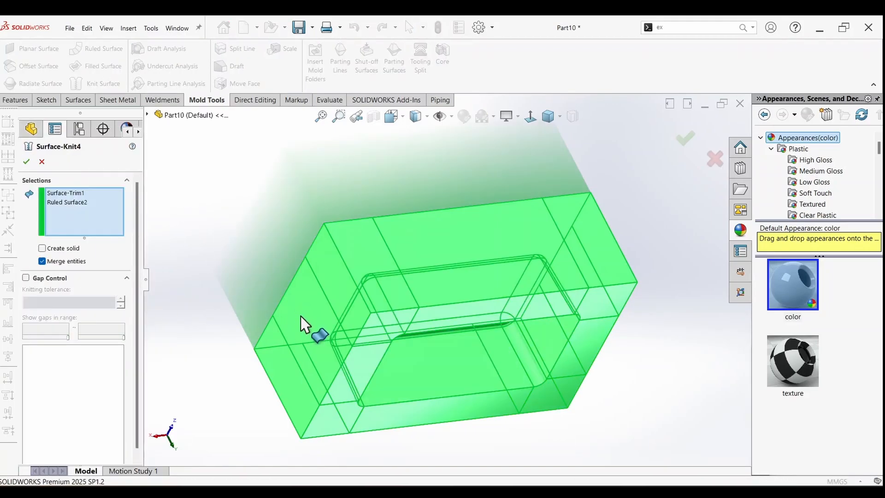
middle_drag(301, 316, 216, 263)
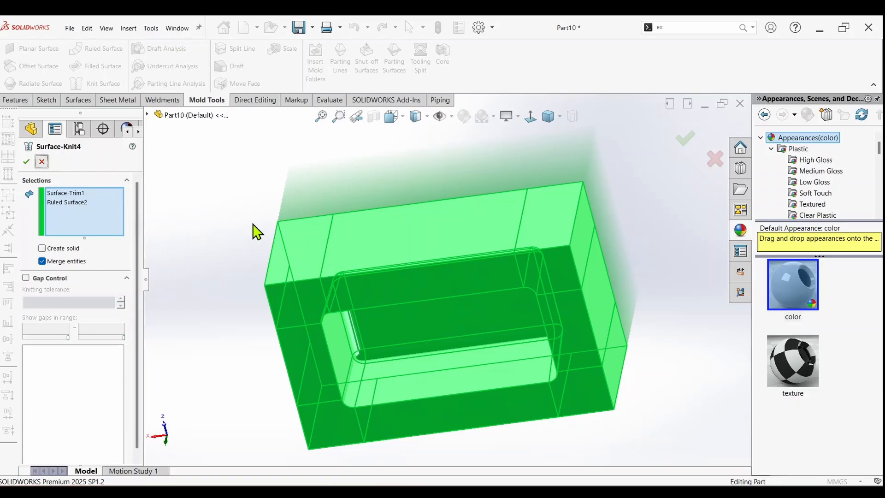
click(26, 161)
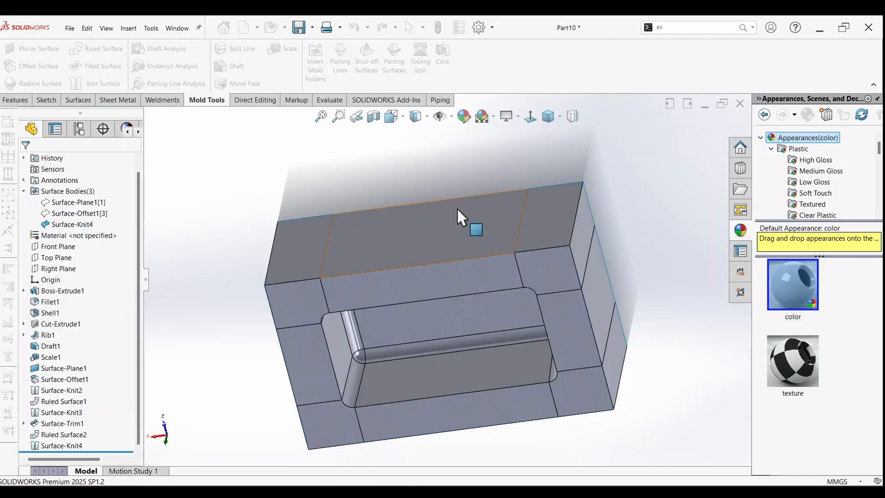
Step: Close the open side of the side walls with a filled surface bounded by all of its outer rim edges
middle_drag(457, 208, 381, 263)
middle_drag(458, 251, 257, 207)
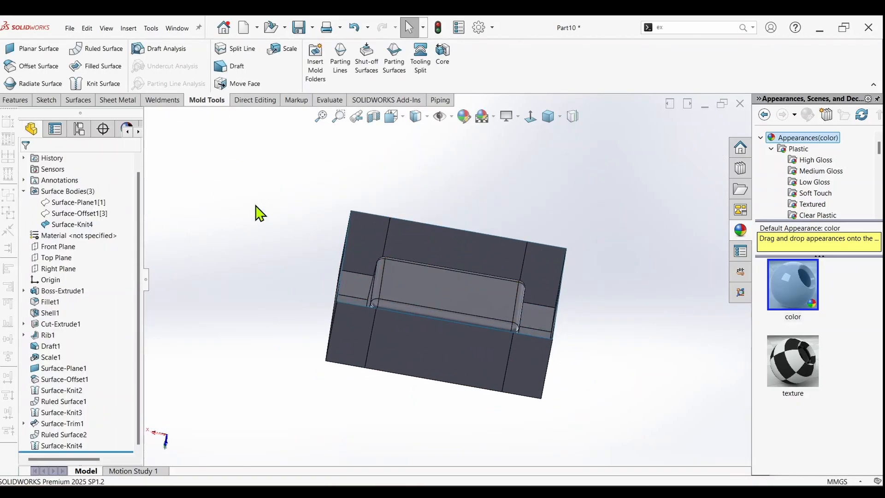
click(97, 66)
middle_drag(375, 251, 366, 233)
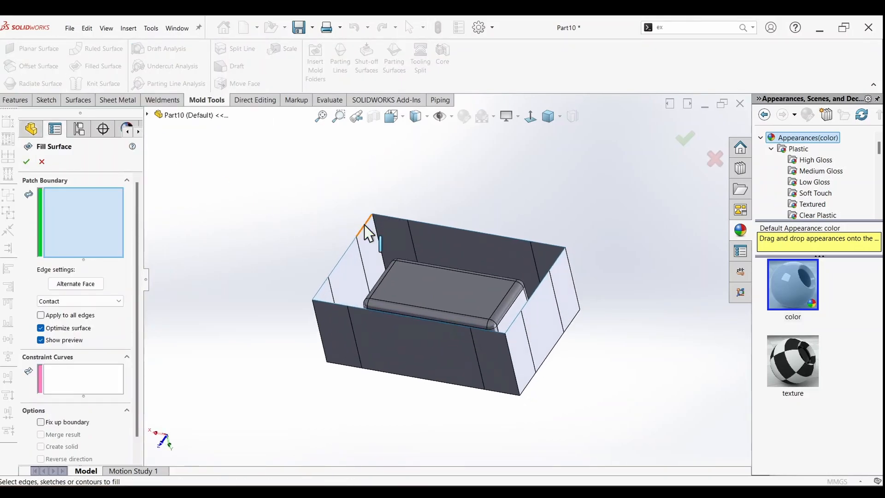
click(364, 225)
click(341, 258)
click(327, 307)
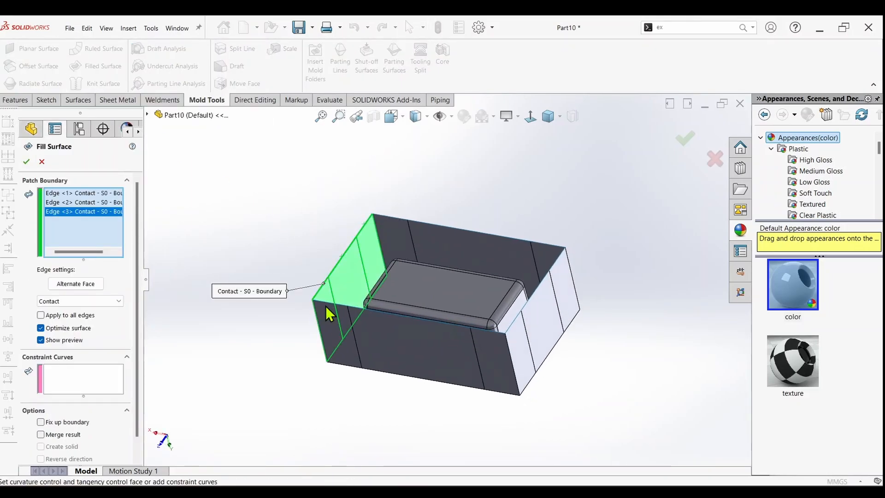
click(330, 308)
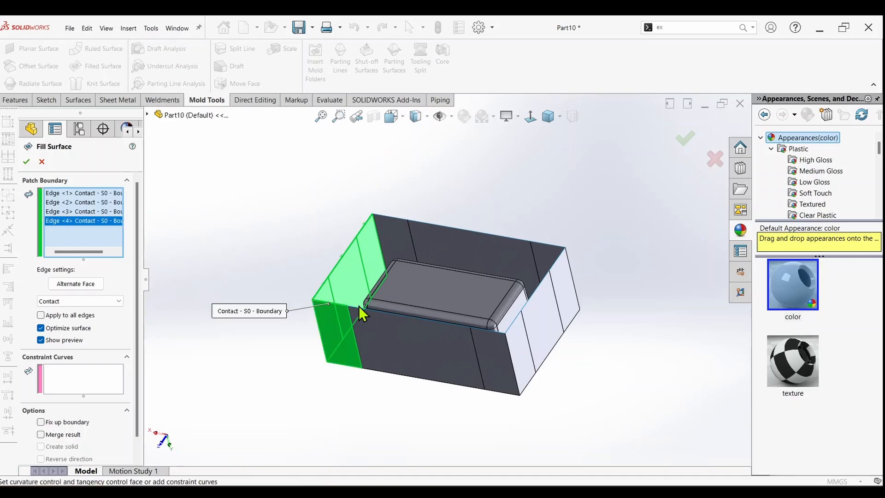
click(363, 314)
click(490, 331)
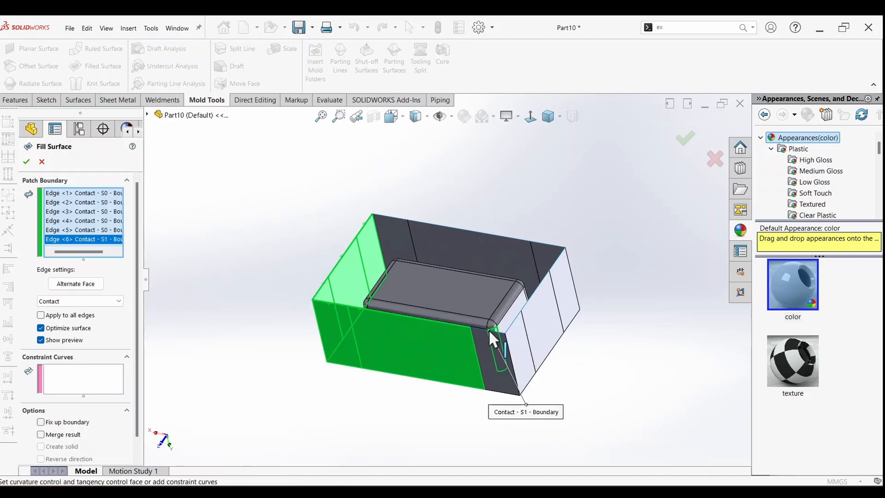
click(489, 332)
click(489, 332)
click(527, 300)
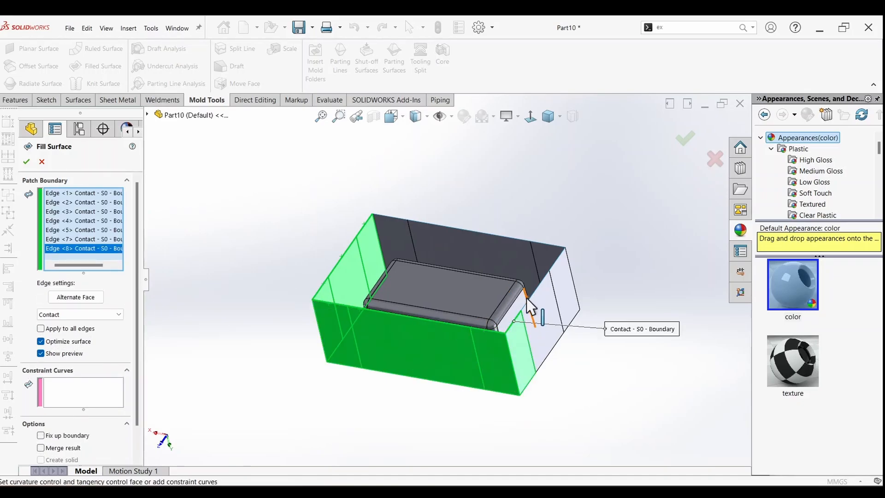
click(542, 298)
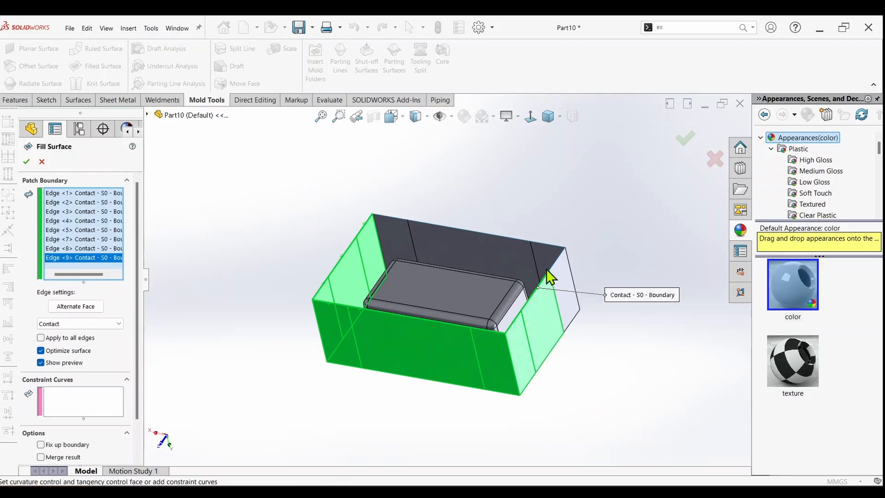
click(556, 263)
click(551, 245)
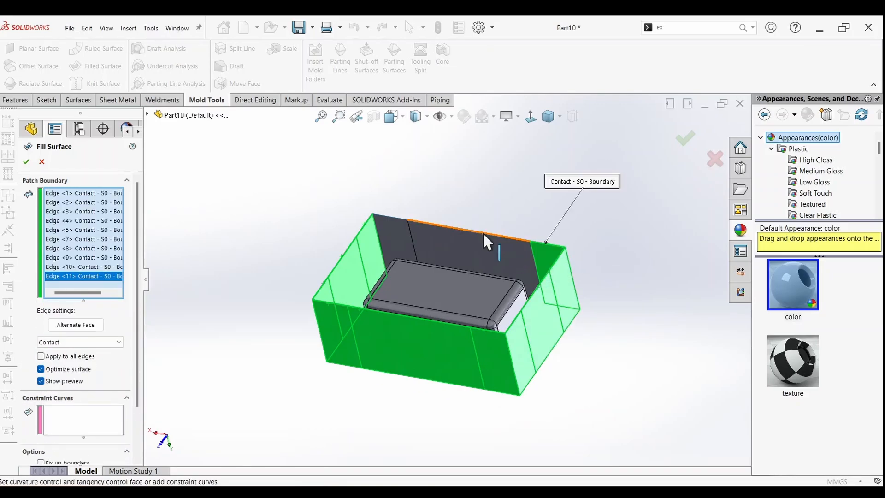
click(486, 241)
click(390, 217)
middle_drag(305, 266, 300, 225)
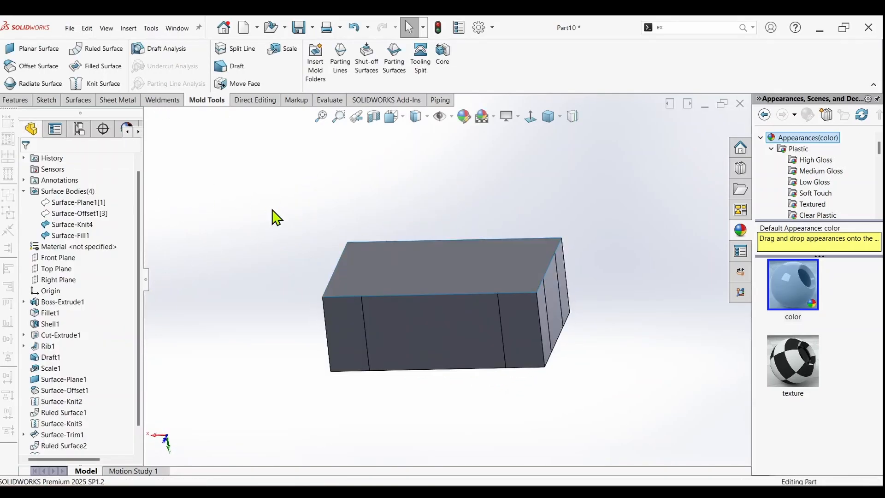
Step: Knit the filled surface with the knitted walls and parting surface, creating a solid and merging entities
click(103, 83)
click(419, 331)
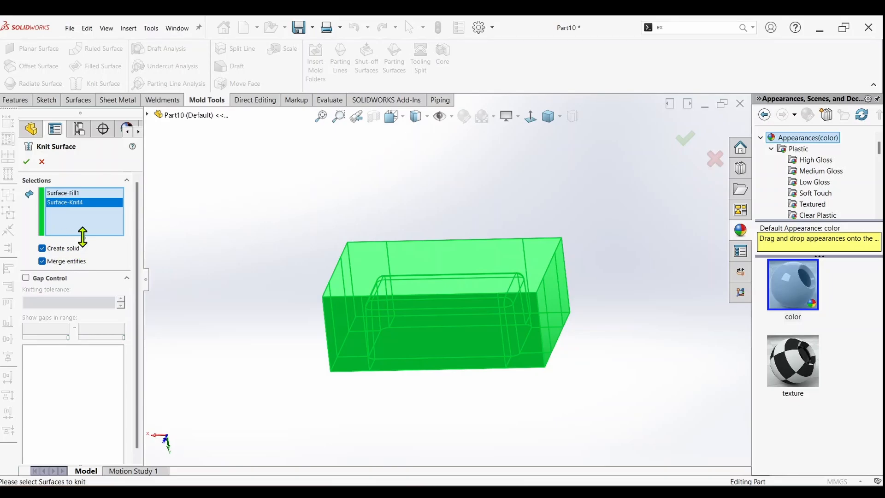
click(27, 161)
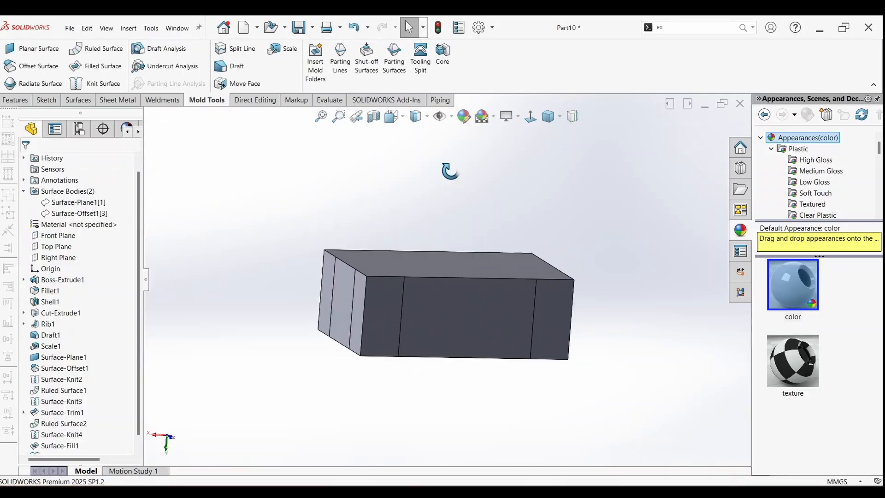
Step: Inspect the inside of the solid mold block with a temporary section view
click(373, 116)
middle_drag(433, 251, 489, 239)
click(715, 159)
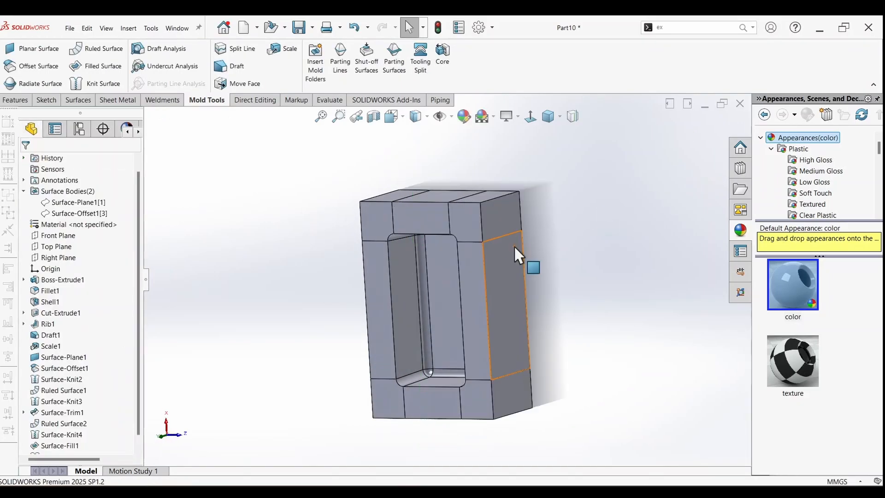
Step: Hide the solid mold block
middle_drag(530, 260, 541, 135)
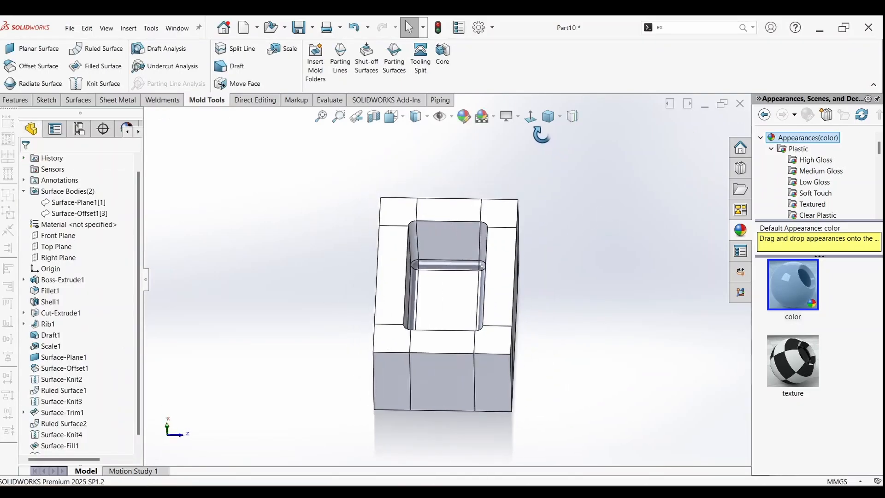
right_click(399, 255)
click(433, 241)
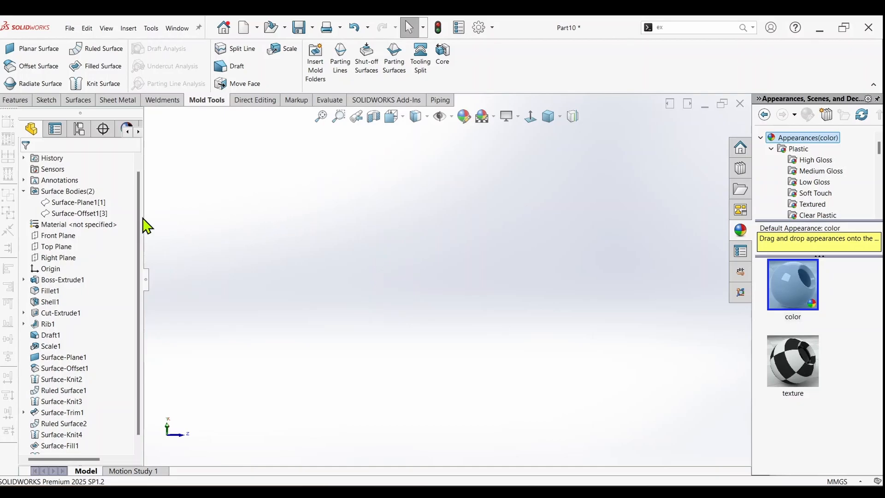
right_click(93, 203)
click(101, 189)
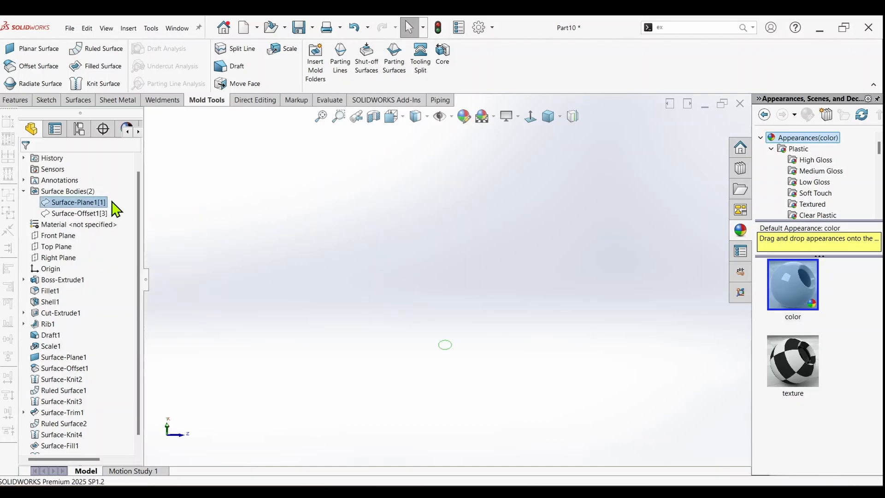
right_click(68, 203)
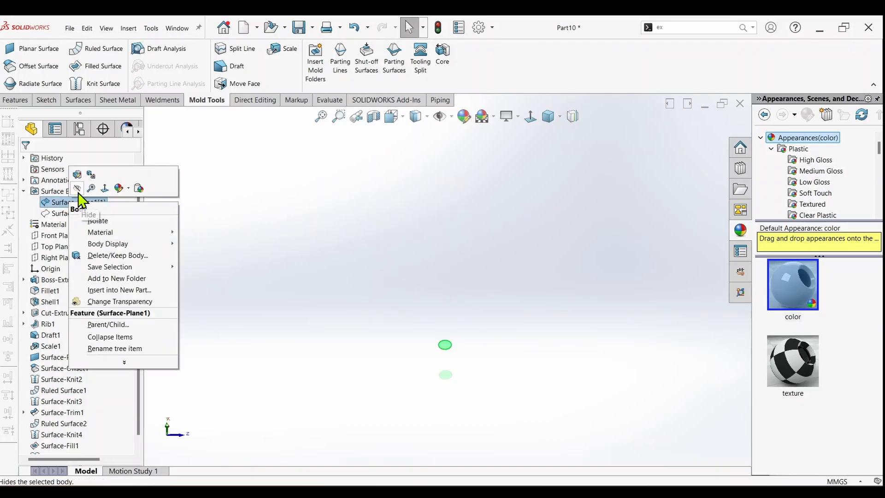
click(270, 243)
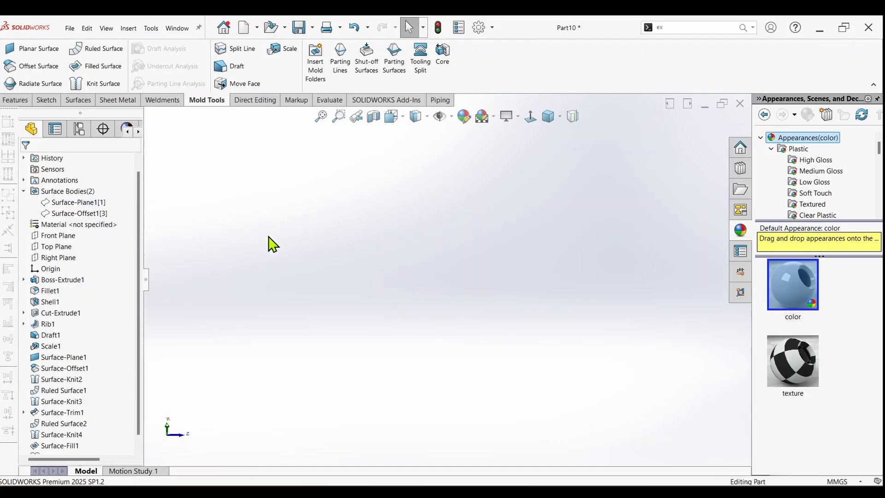
Step: Show the scaled sink body and the Surface-Plane1 and Surface-Offset1 bodies that close its drain holes
right_click(49, 349)
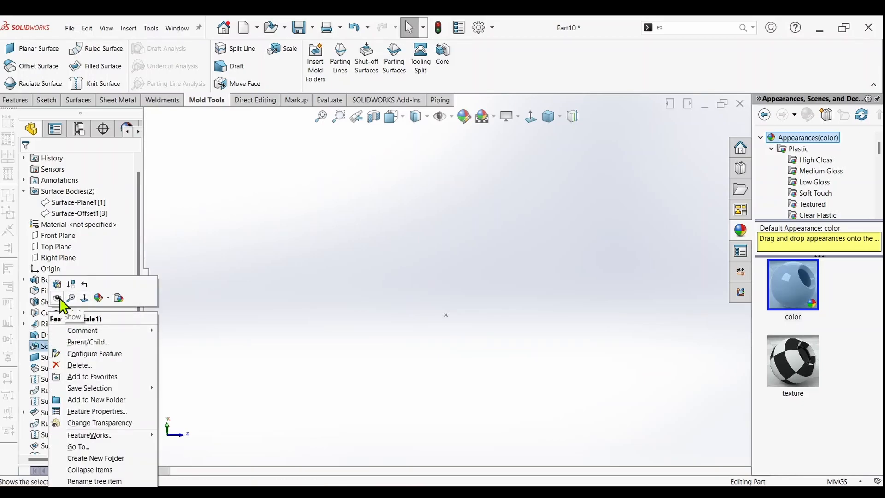
click(73, 299)
middle_drag(249, 316, 363, 160)
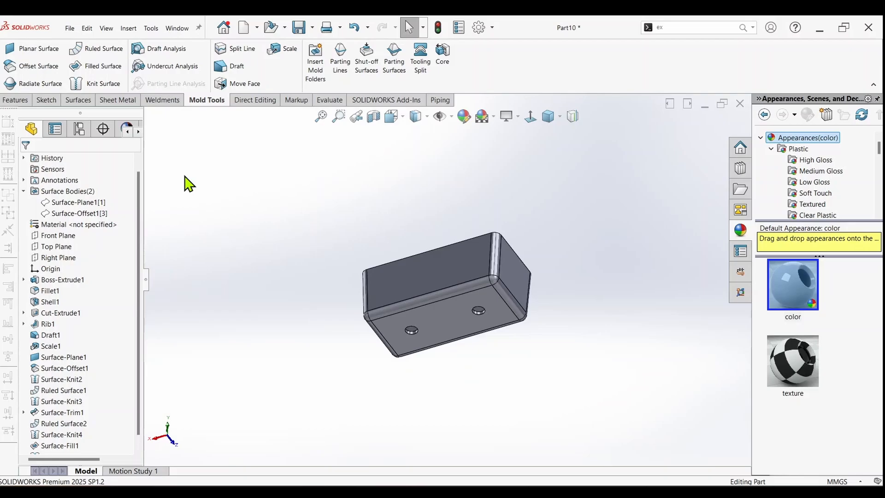
right_click(53, 204)
click(65, 191)
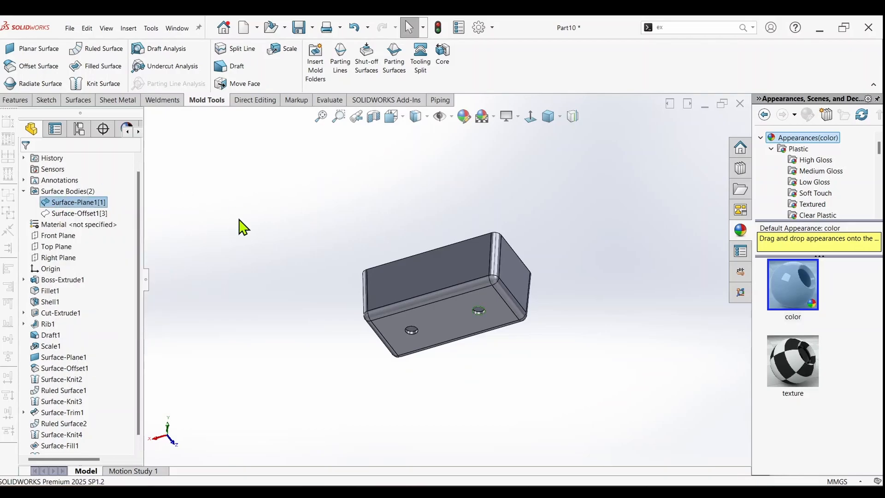
right_click(74, 213)
click(85, 201)
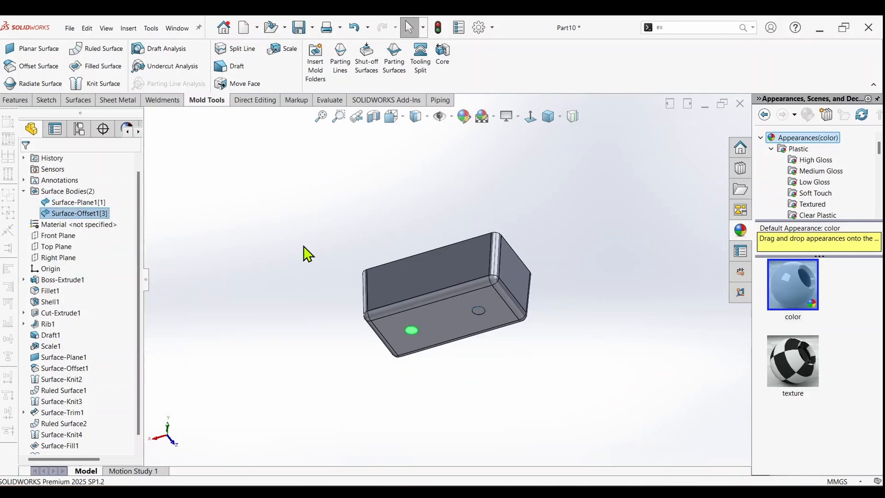
Step: Start a 0 mm offset surface and select the first basin's end wall, adjacent corner fillet and side wall
middle_drag(308, 253, 413, 302)
scroll(498, 276, down, 3)
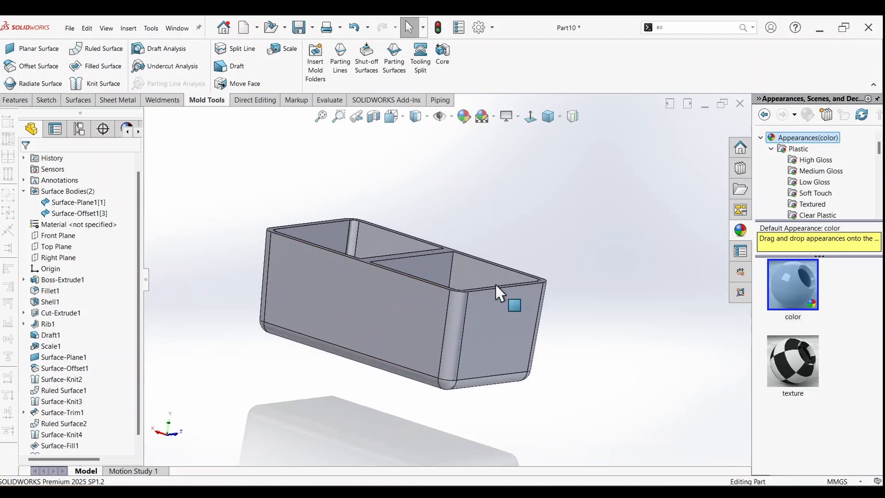
middle_drag(496, 283, 435, 348)
ctrl+middle_drag(320, 237, 341, 244)
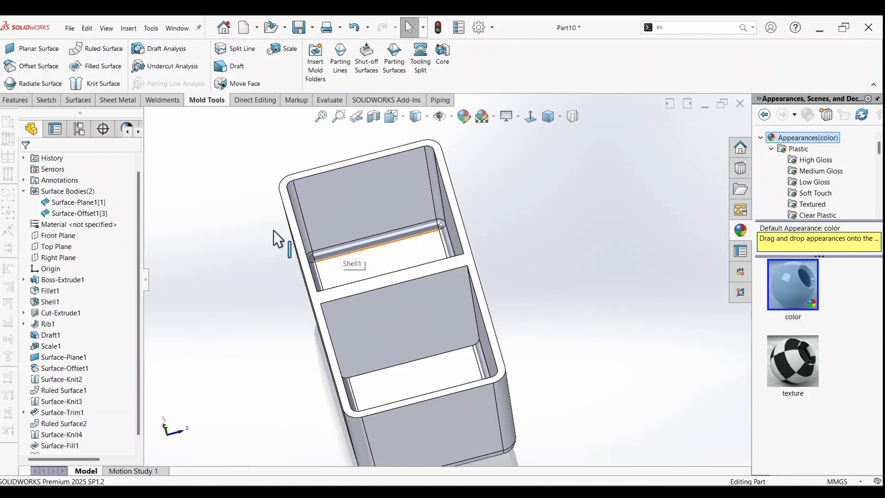
scroll(273, 233, up, 3)
click(34, 67)
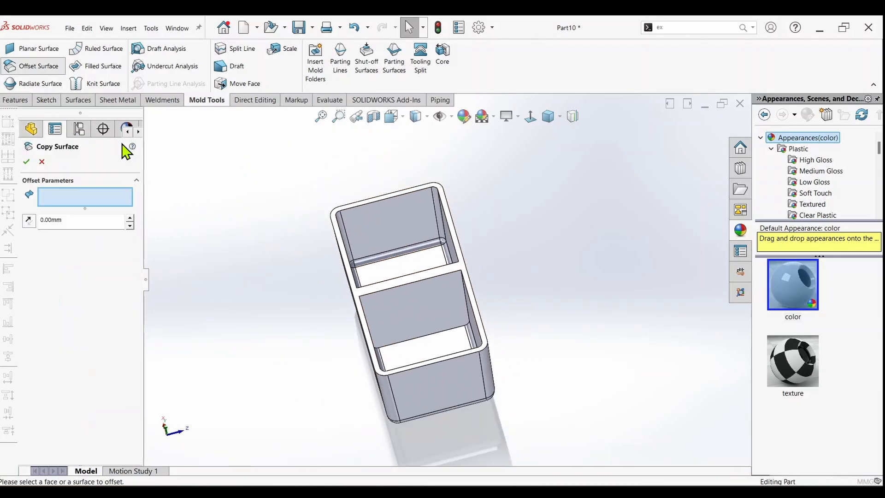
scroll(392, 230, down, 3)
click(362, 249)
scroll(340, 261, down, 2)
scroll(336, 253, up, 1)
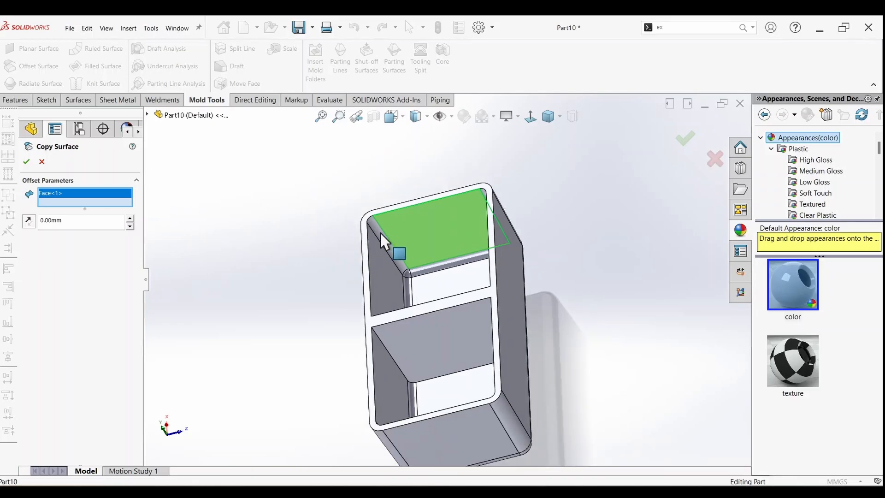
click(380, 235)
click(380, 246)
Step: Add the first basin's bottom fillets, floor, drain hole wall and hole-closing surface to the offset selection
middle_drag(431, 288, 425, 281)
scroll(421, 266, down, 2)
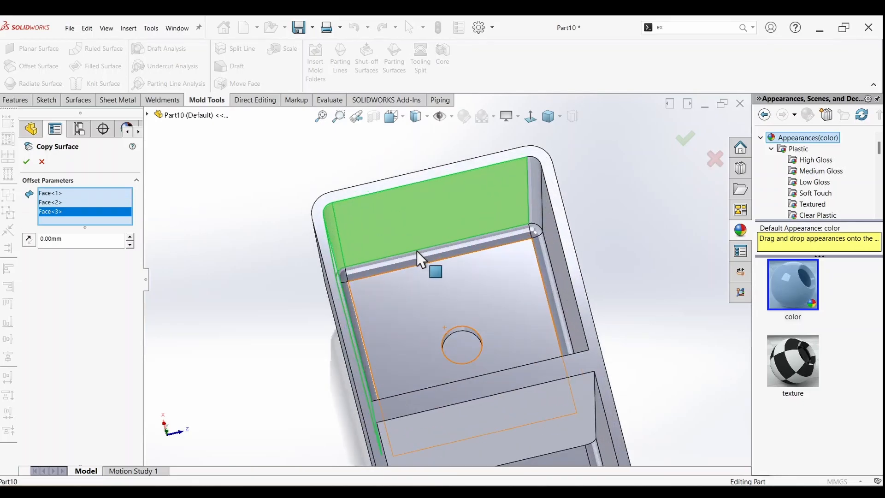
click(417, 251)
click(419, 289)
click(353, 308)
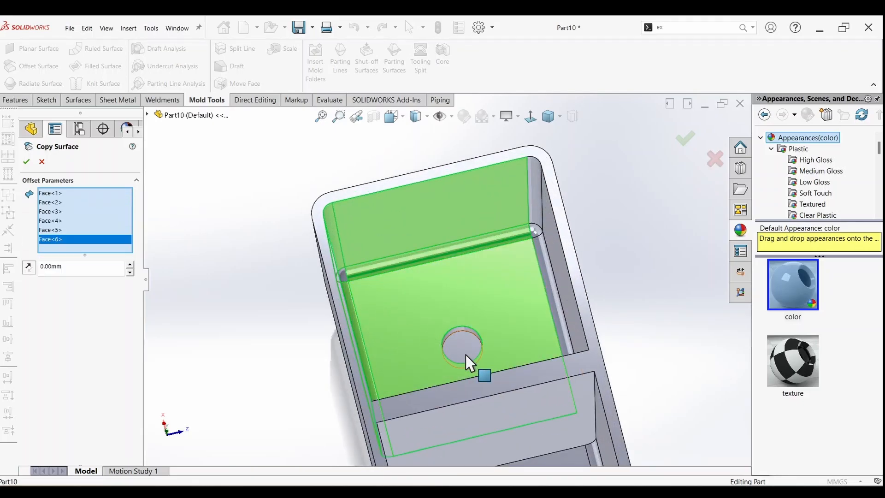
scroll(466, 359, down, 4)
click(427, 282)
click(427, 282)
scroll(428, 284, up, 3)
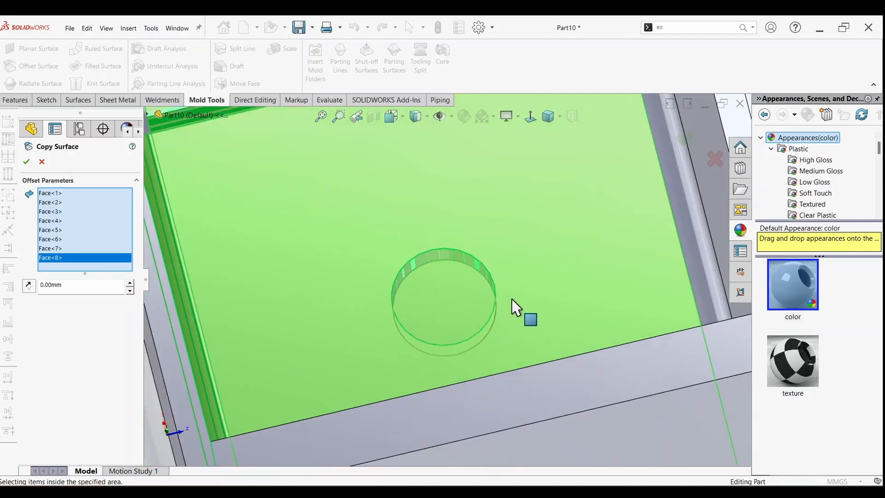
Step: Add the first basin's opposite side wall with its bottom fillet, rounded corner and vertical fillet to the offset selection
middle_drag(512, 299, 576, 219)
click(580, 185)
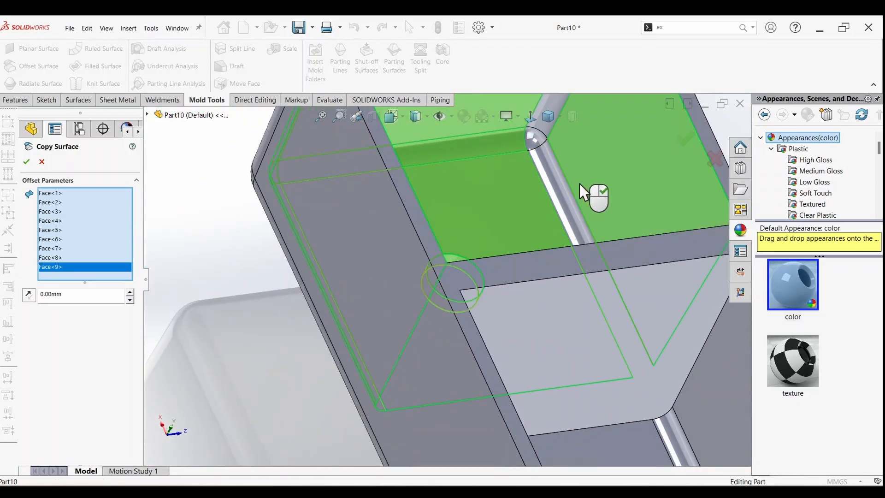
click(555, 181)
click(532, 140)
scroll(558, 137, up, 2)
click(528, 143)
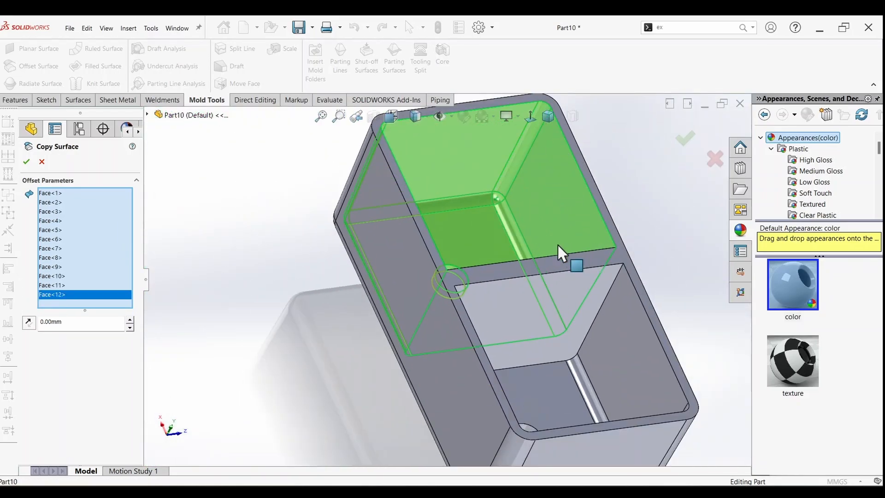
Step: Add both faces of the divider between the basins and the second basin's adjoining side wall to the offset selection
middle_drag(567, 255, 535, 296)
click(538, 356)
click(480, 371)
middle_drag(480, 372, 344, 336)
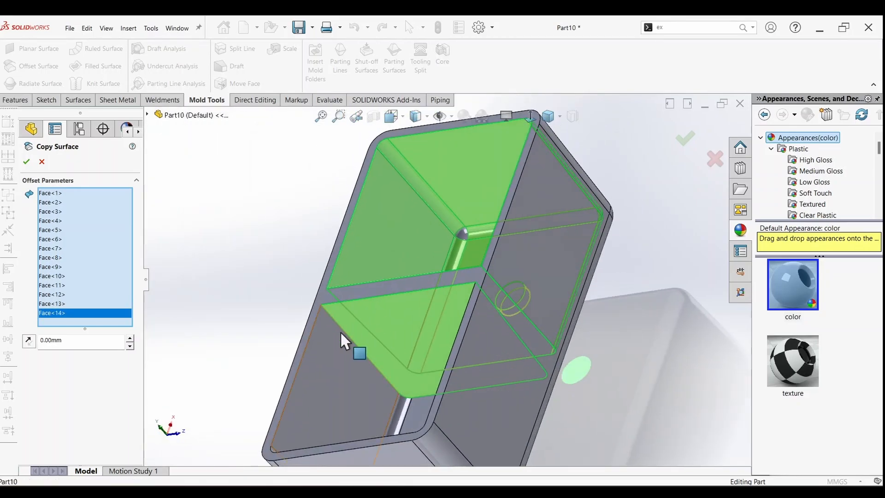
click(342, 337)
Step: Add the second basin's floor, bottom side fillet, drain hole wall and hole-closing surface to the offset selection
scroll(343, 337, up, 2)
middle_drag(320, 381, 408, 433)
scroll(408, 434, down, 3)
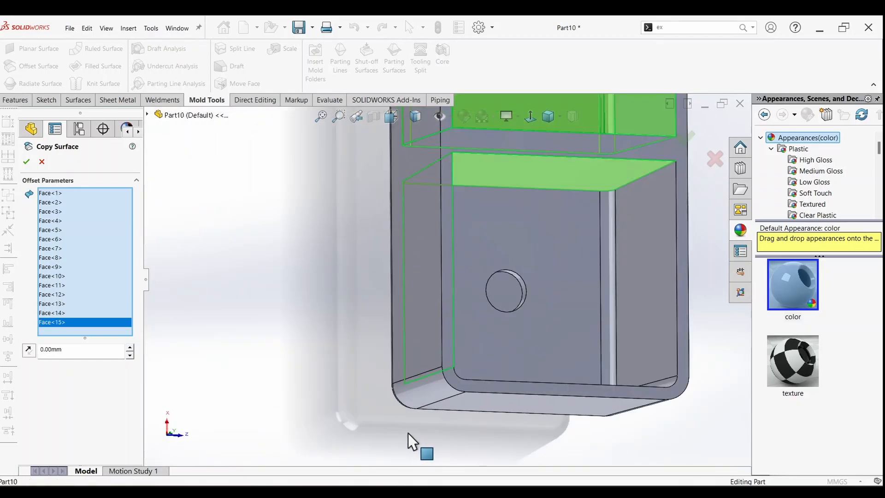
click(540, 317)
click(504, 296)
middle_drag(504, 297, 421, 273)
click(421, 274)
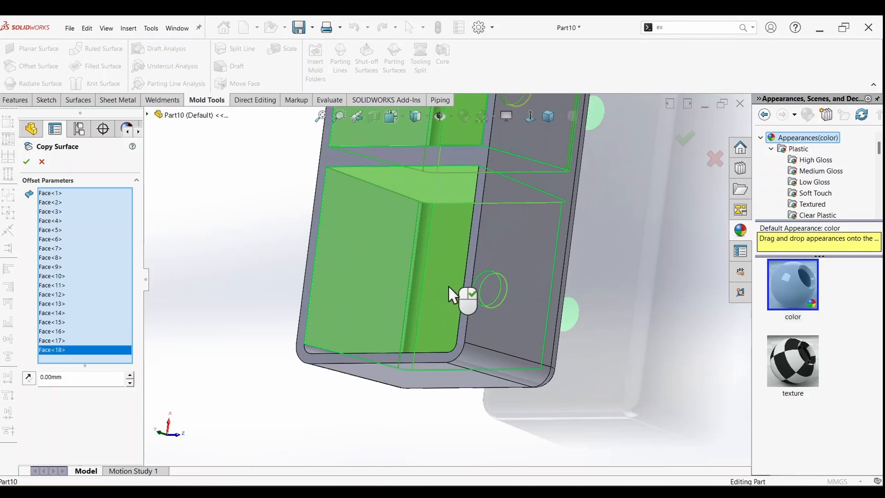
scroll(450, 287, down, 5)
click(446, 267)
scroll(463, 292, up, 5)
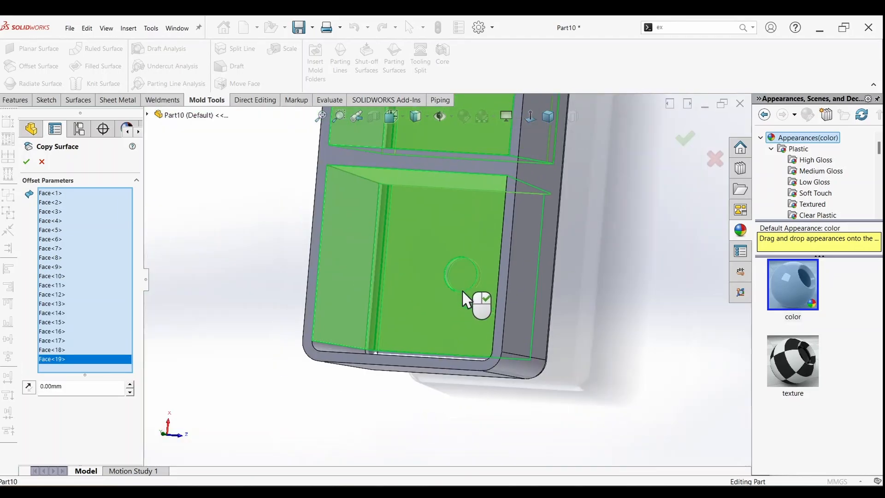
Step: Add the second basin's remaining side wall and end wall, with their bottom fillets and shared vertical fillet, to the offset selection
middle_drag(474, 300, 546, 290)
click(508, 283)
click(509, 281)
scroll(494, 291, down, 5)
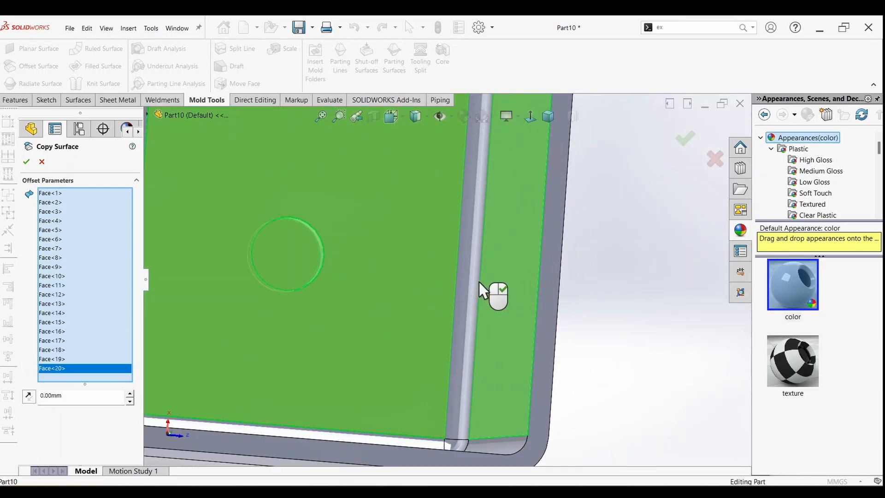
scroll(503, 300, up, 3)
middle_drag(427, 327, 438, 397)
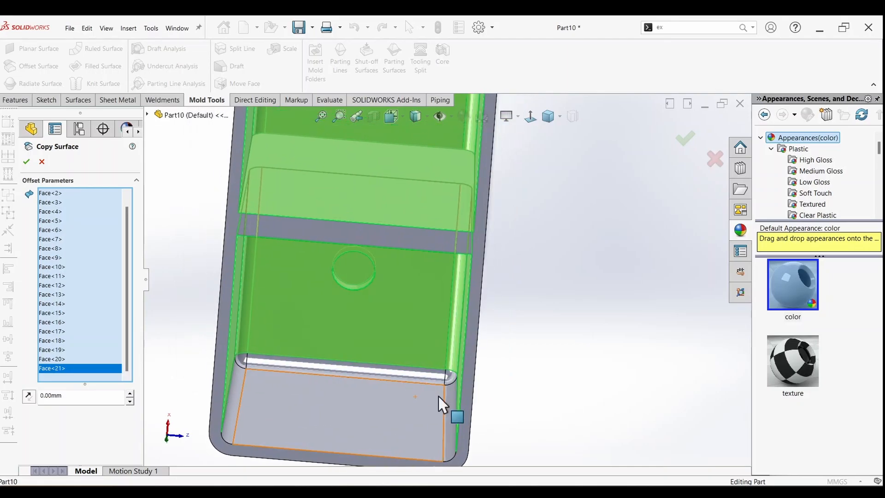
click(448, 401)
click(427, 404)
click(400, 375)
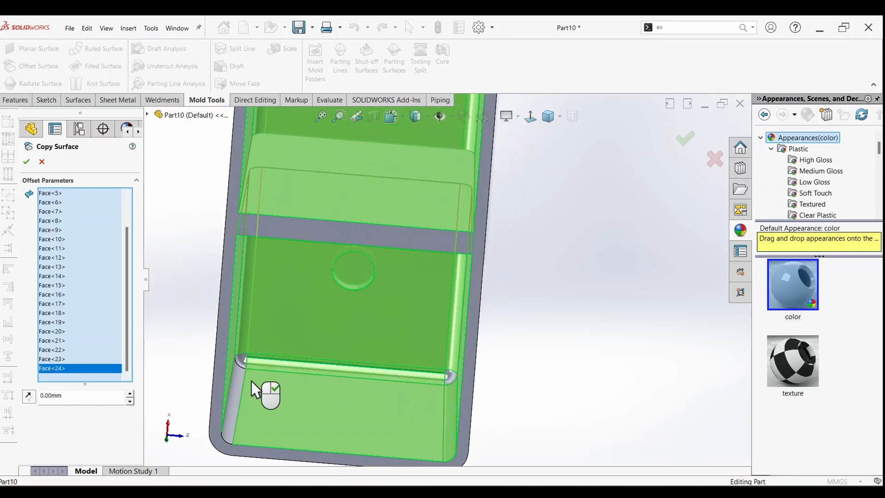
Step: Add the second basin's last vertical fillet and the sink's top rim face, and create the copied surfaces at 0 mm offset
middle_drag(237, 397, 331, 268)
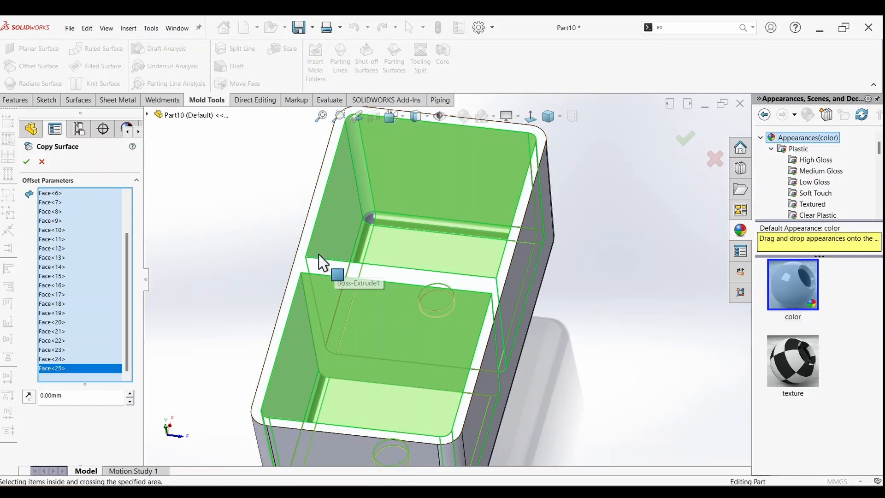
click(299, 251)
middle_drag(280, 320, 369, 302)
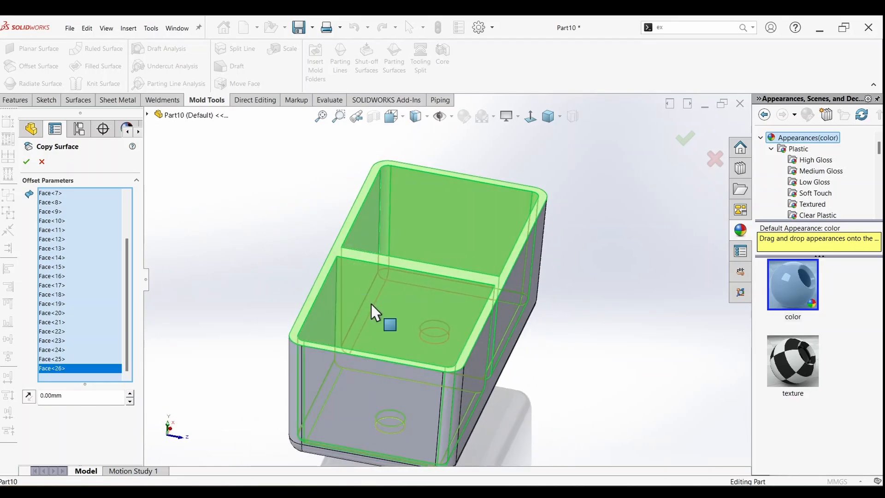
click(26, 162)
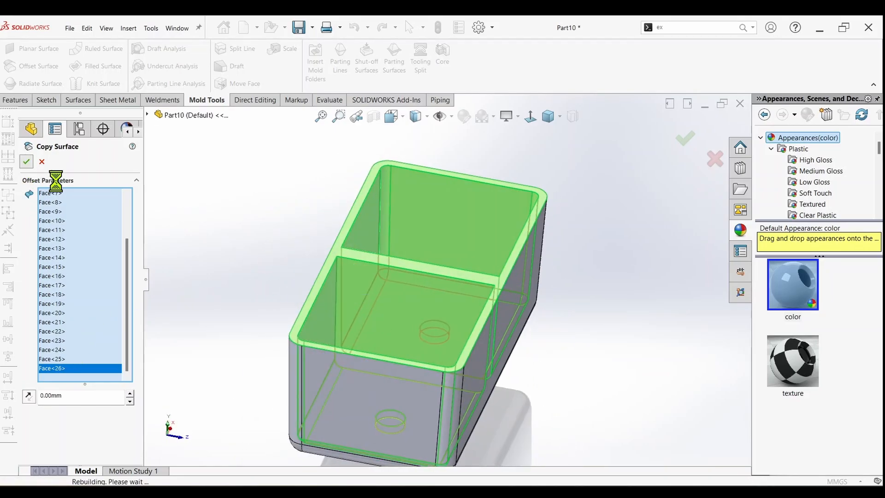
Step: Hide the Surface-Plane1 and Surface-Offset1 bodies that close the two drain holes
right_click(79, 206)
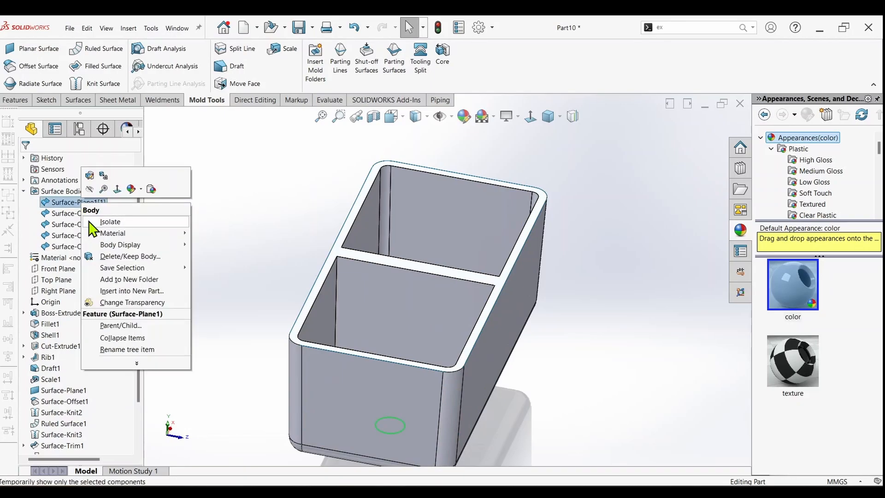
click(89, 189)
right_click(71, 214)
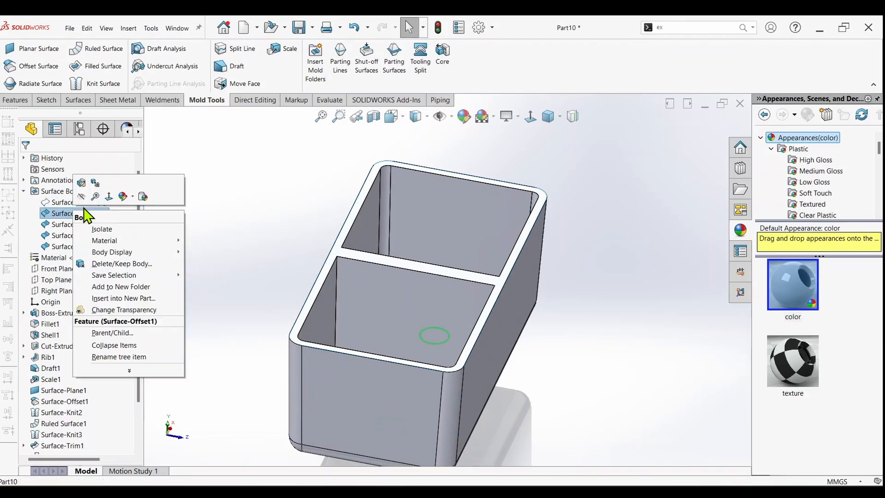
click(83, 197)
Step: Hide the solid sink body so only the copied inner surfaces remain displayed
middle_drag(354, 221, 343, 297)
middle_drag(280, 273, 299, 274)
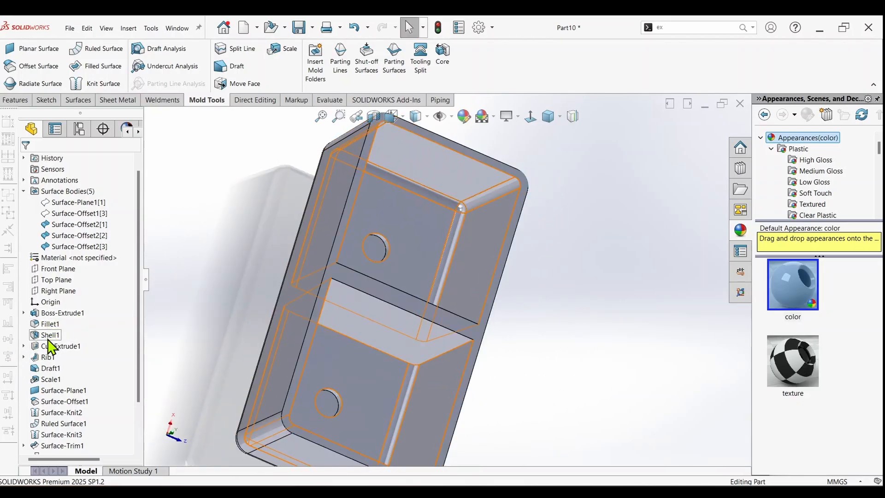
right_click(50, 369)
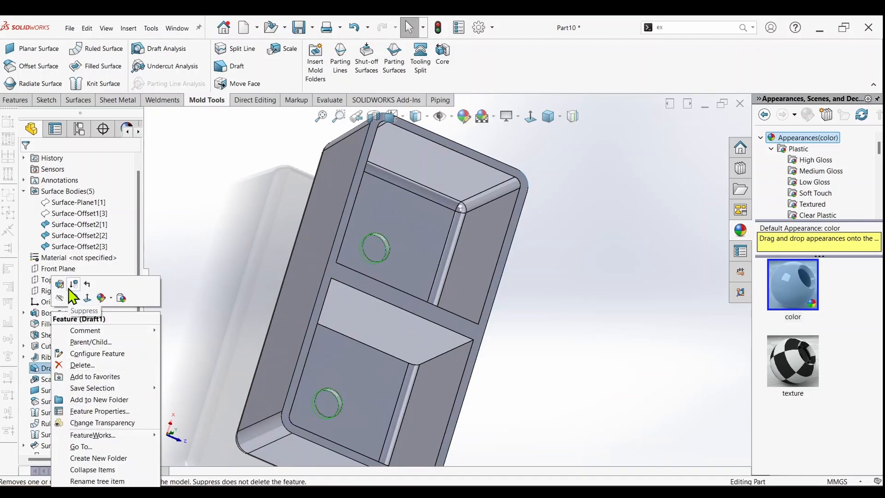
click(62, 285)
right_click(54, 369)
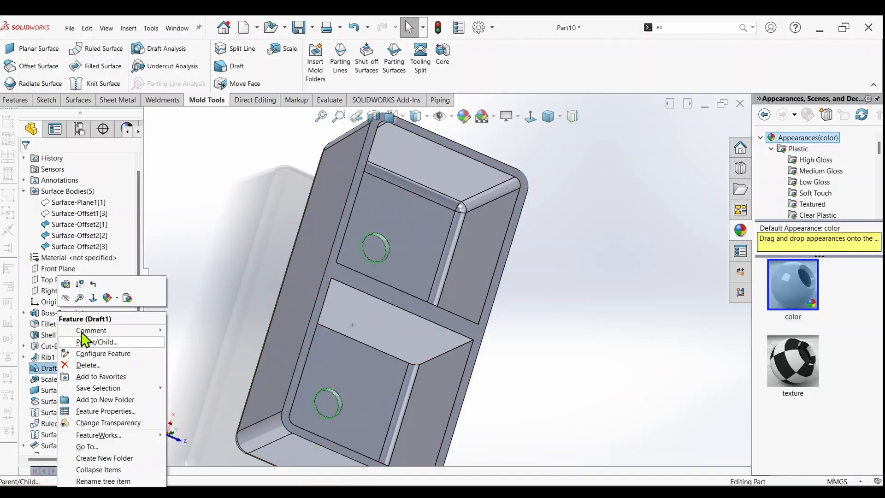
click(66, 298)
middle_drag(183, 292, 362, 311)
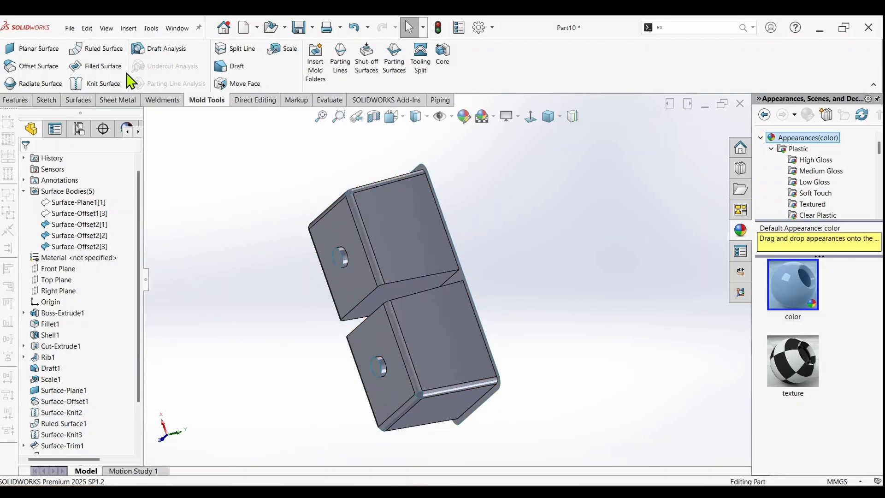
Step: Knit the copied basin surface and its two drain hole surfaces into one surface, with entities merged
click(102, 84)
click(346, 190)
scroll(451, 271, up, 3)
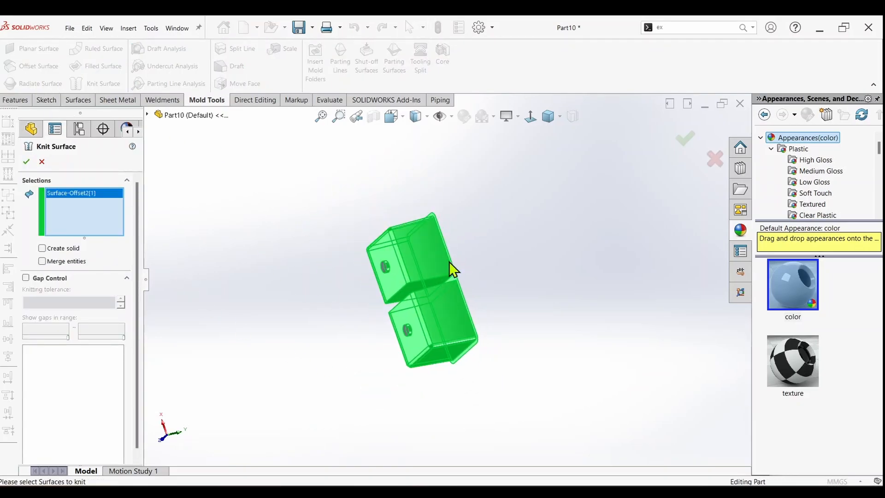
scroll(419, 331, down, 5)
click(414, 328)
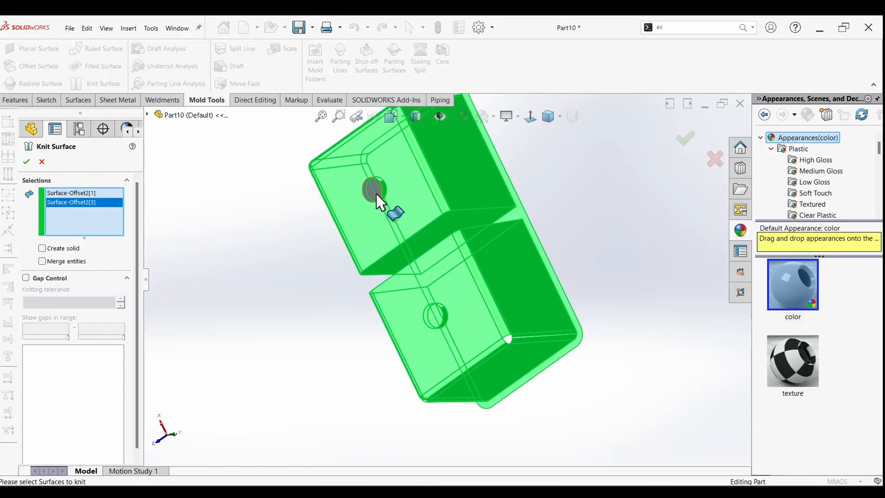
click(383, 196)
click(26, 161)
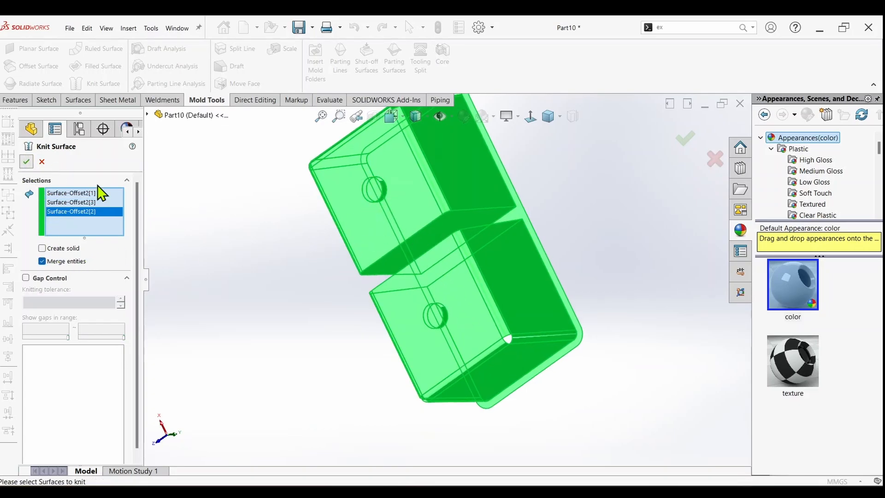
Step: Set up a 130 mm ruled surface perpendicular to the Top Plane, running outward from one long outer edge of the sink rim
middle_drag(478, 223, 439, 247)
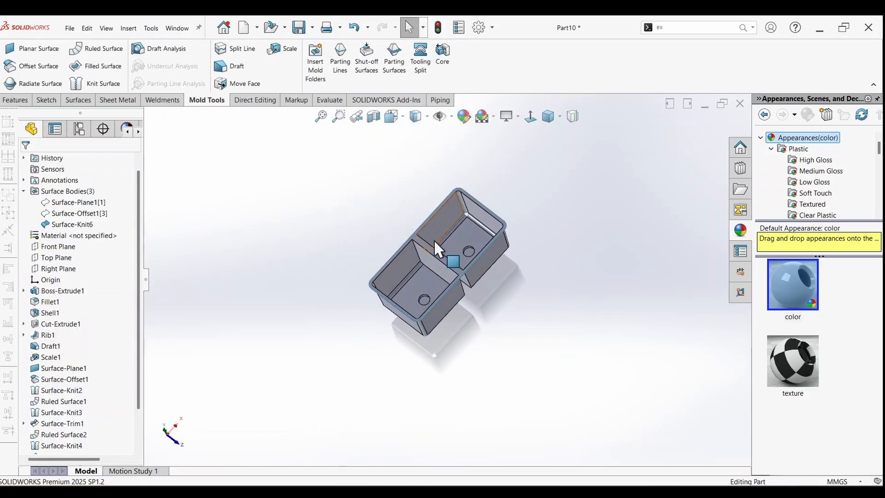
scroll(439, 247, down, 3)
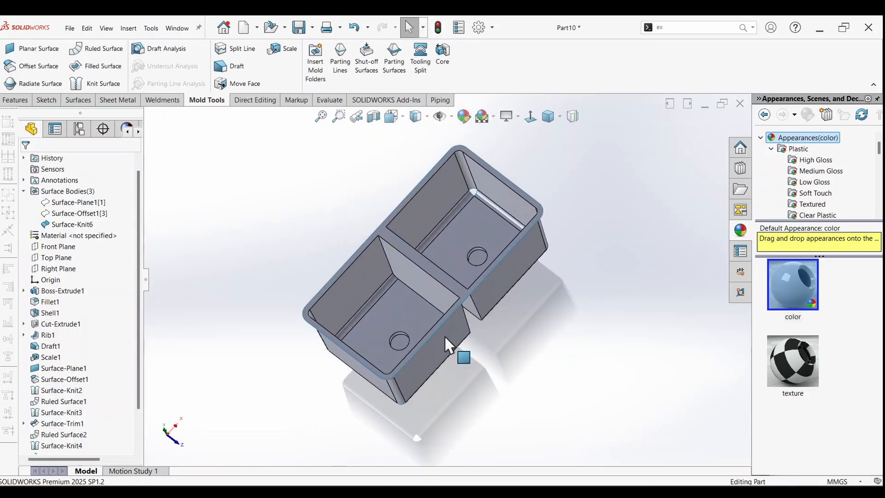
click(90, 49)
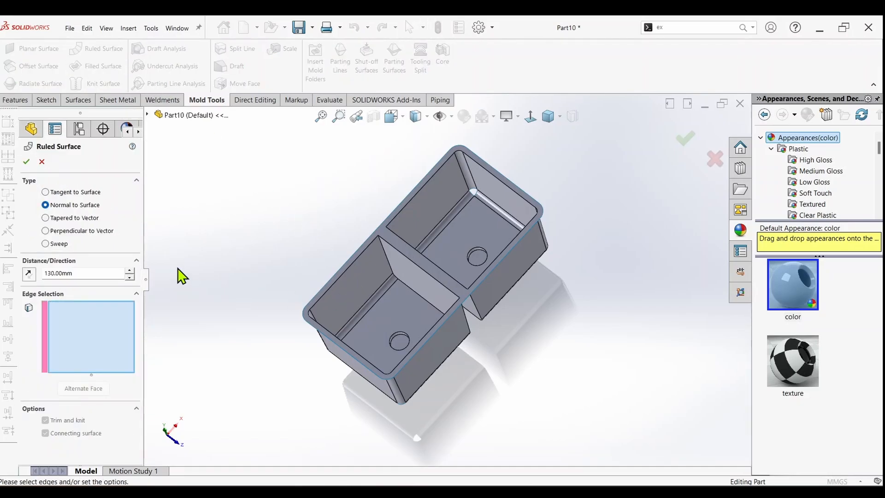
click(60, 231)
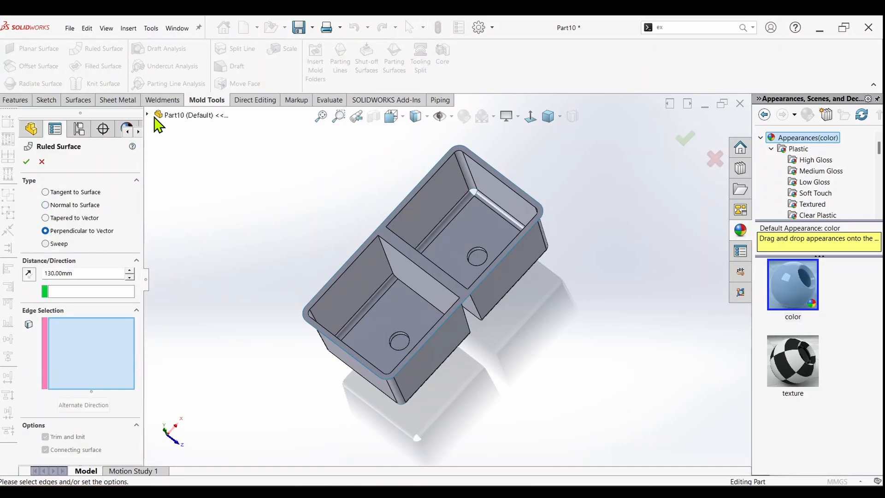
click(147, 115)
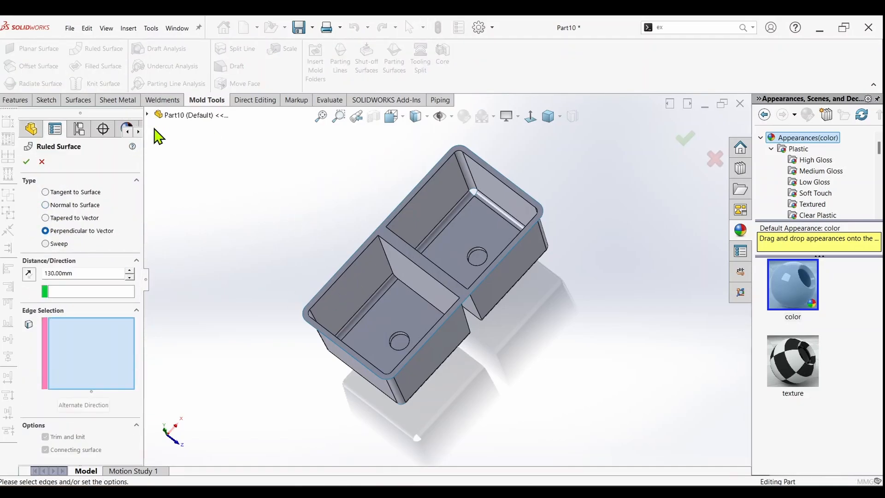
click(69, 293)
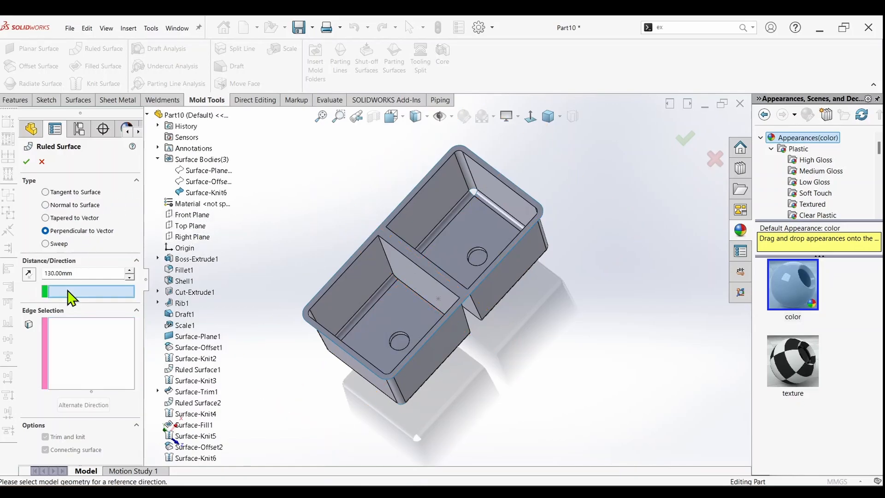
click(194, 226)
middle_drag(318, 272, 355, 205)
scroll(441, 330, down, 2)
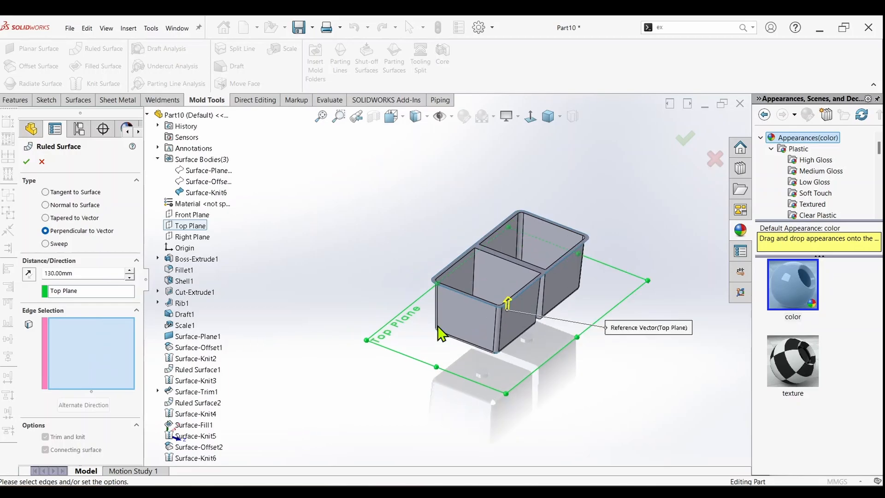
scroll(512, 305, down, 3)
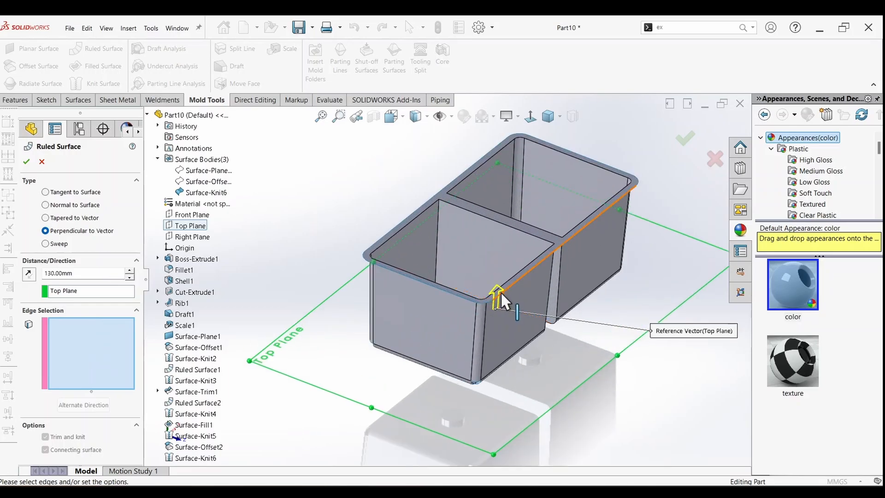
click(501, 291)
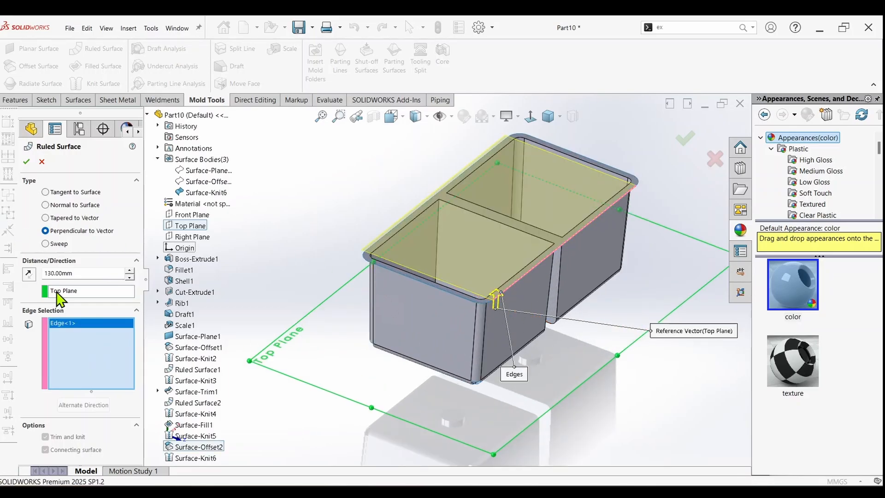
click(28, 273)
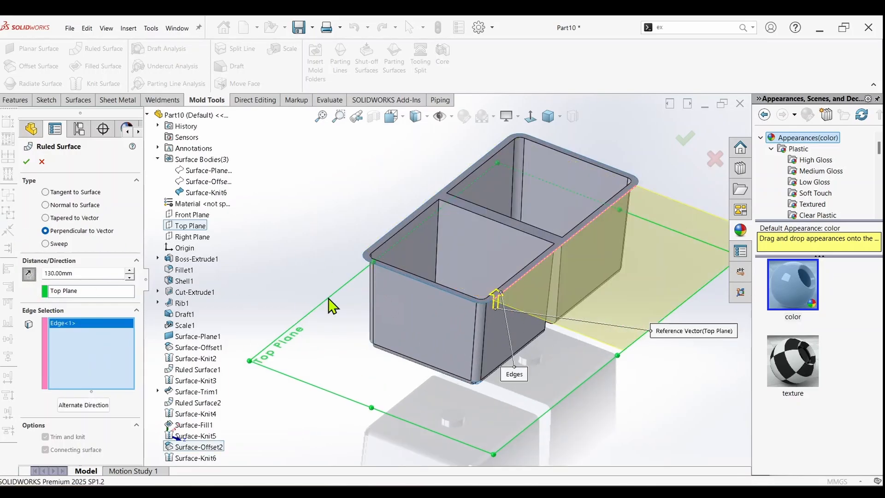
Step: Add the rim's other outer edges and corner arcs to the edge selection and create the ruled surface all around the sink
click(488, 302)
click(386, 247)
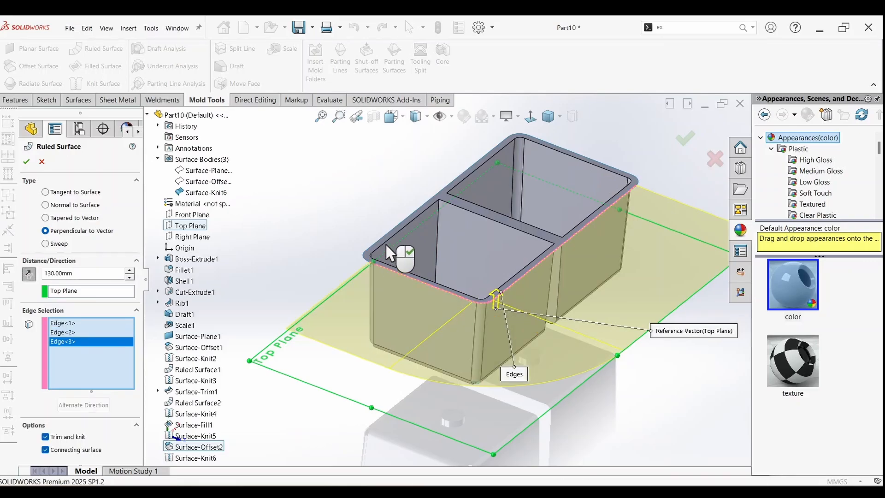
click(364, 256)
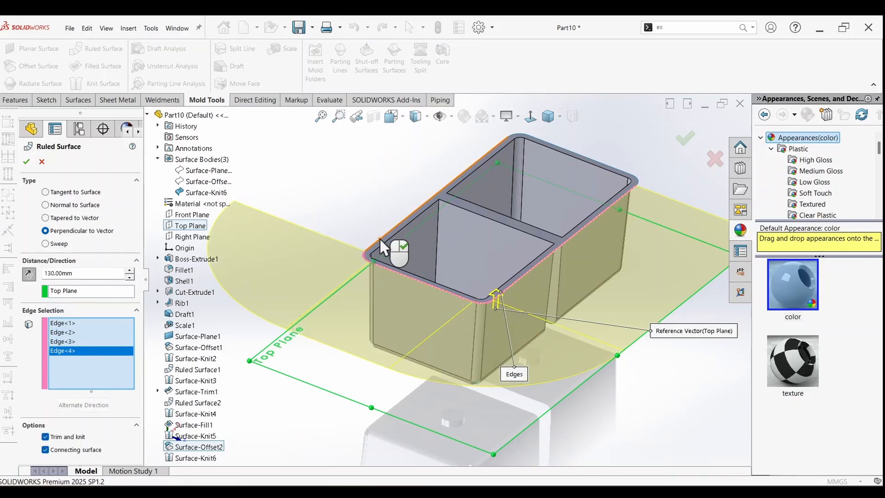
click(380, 237)
click(549, 146)
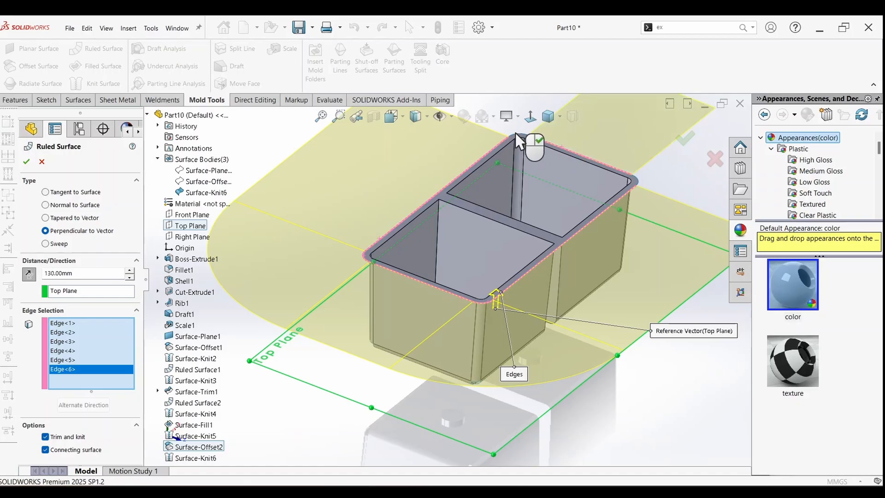
click(518, 139)
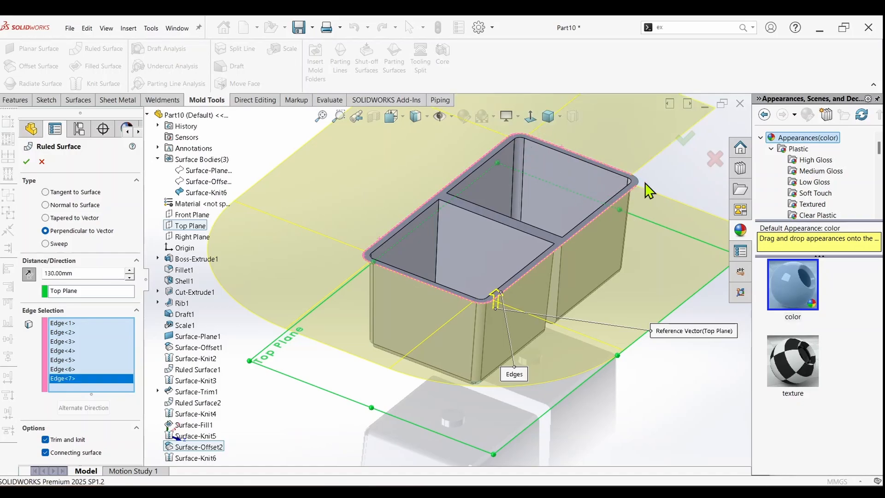
click(627, 183)
key(z)
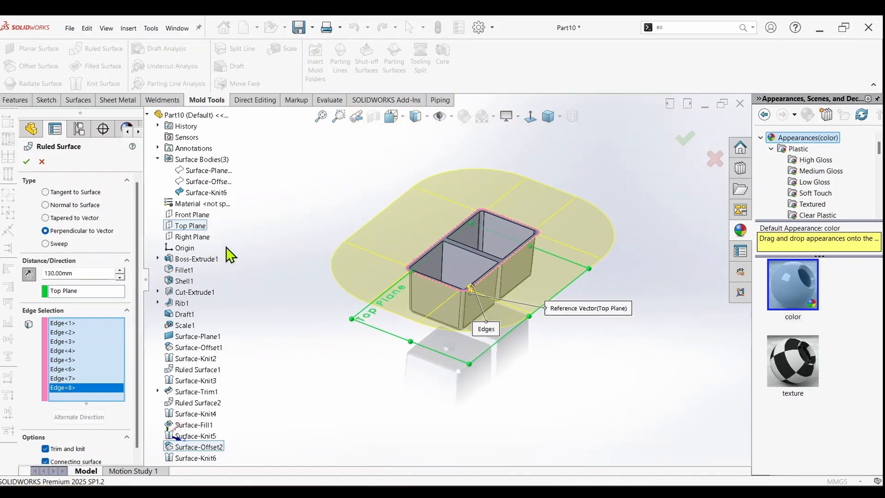
click(26, 161)
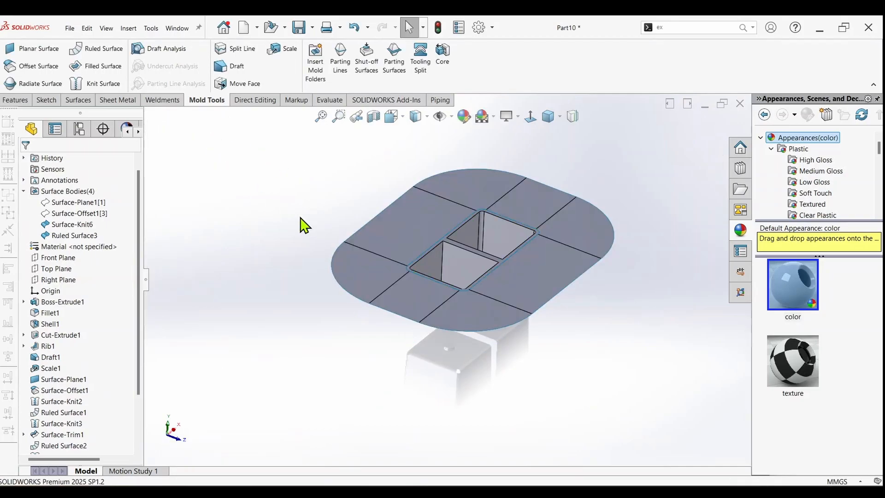
Step: Knit the new ruled surface to the knitted basin surface, with entities merged
click(95, 83)
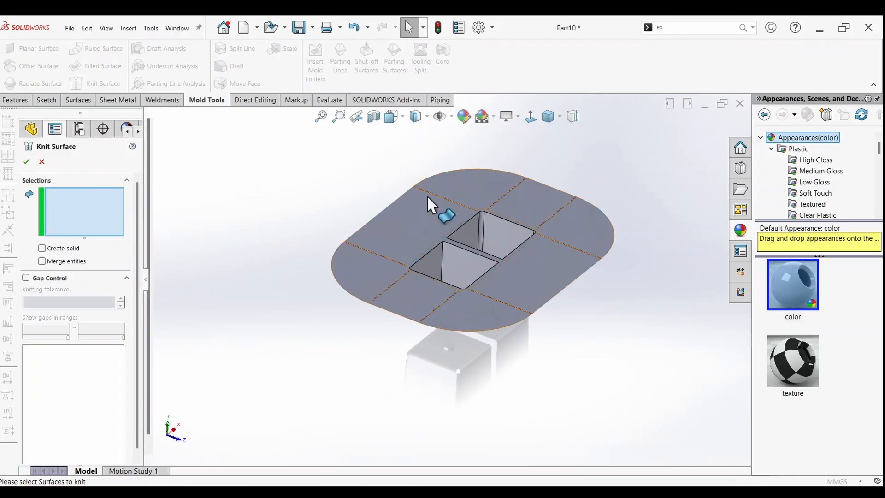
click(448, 237)
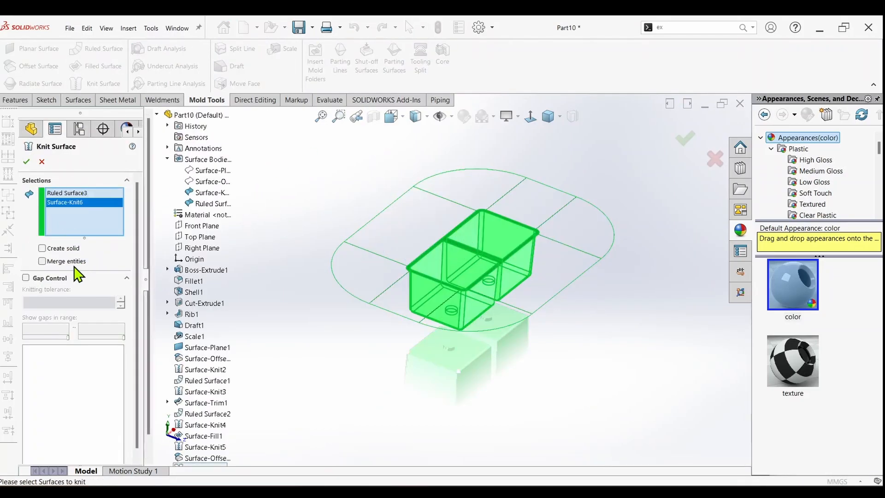
click(27, 160)
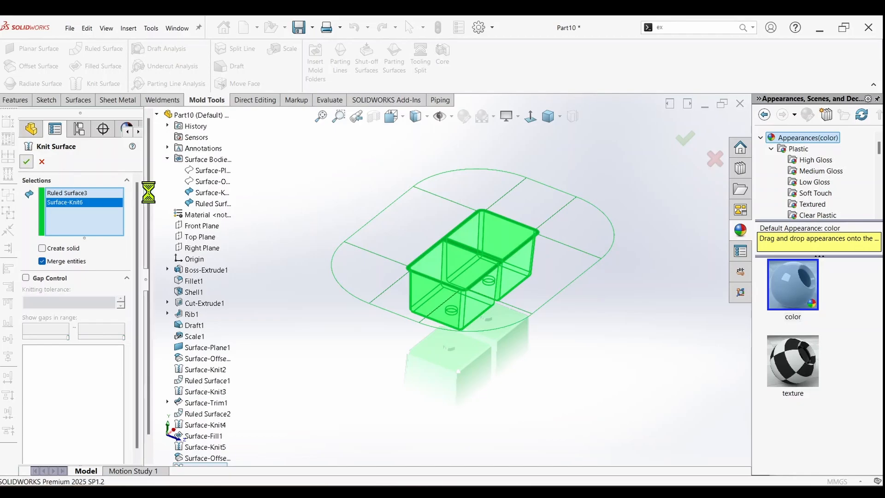
Step: Sketch a center rectangle about 342 by 183 mm, centred on the origin, on the flat parting surface around the sink
middle_drag(364, 211, 388, 217)
click(416, 221)
right_click(417, 220)
click(442, 203)
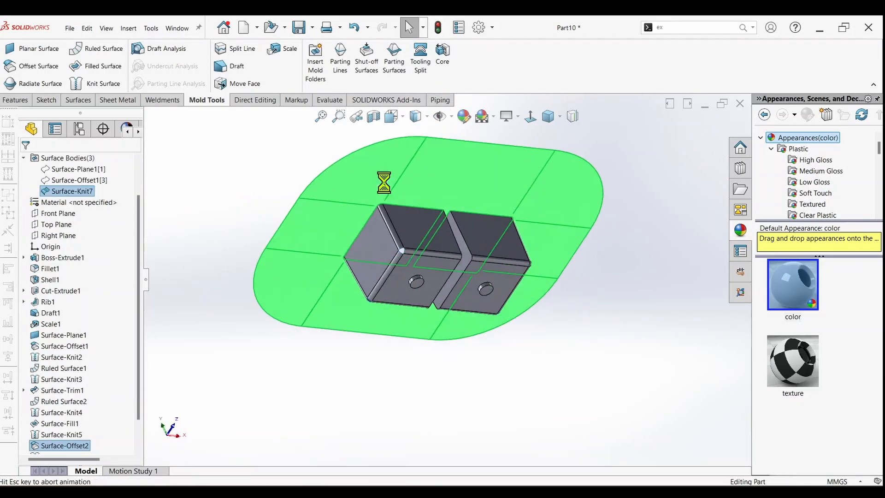
click(68, 65)
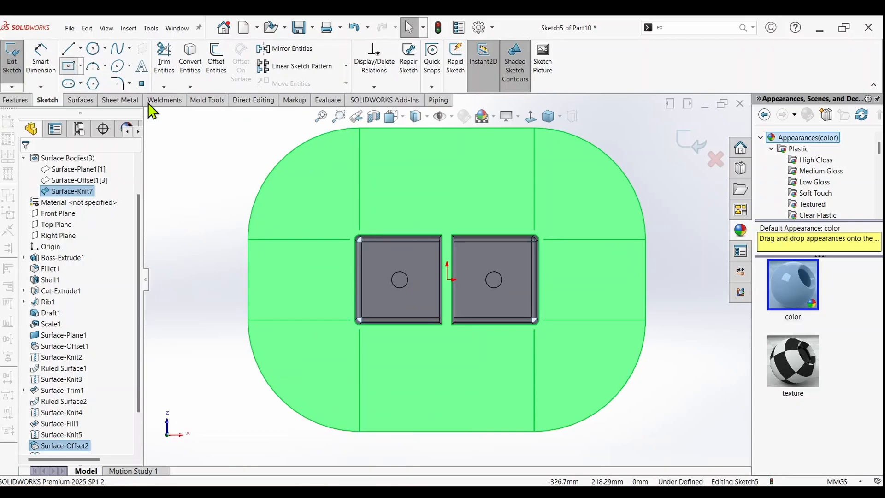
click(448, 279)
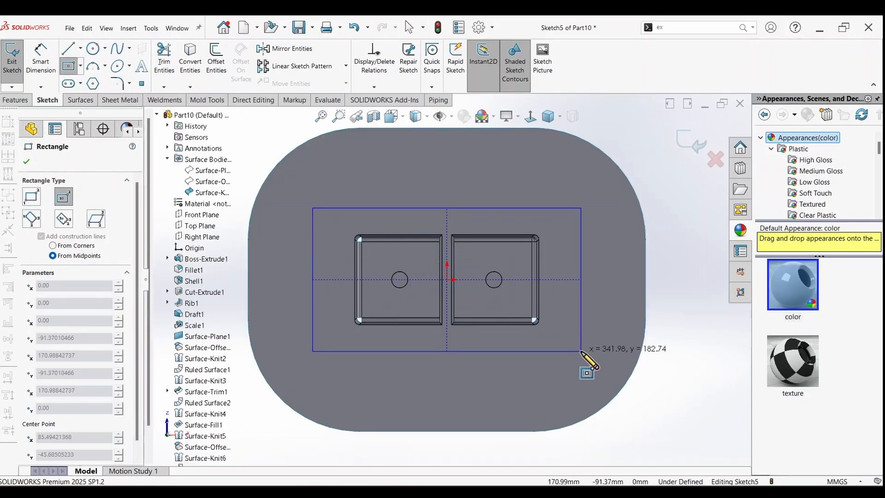
click(581, 351)
Step: Dimension the rectangle 300 mm wide and 220 mm high
click(37, 69)
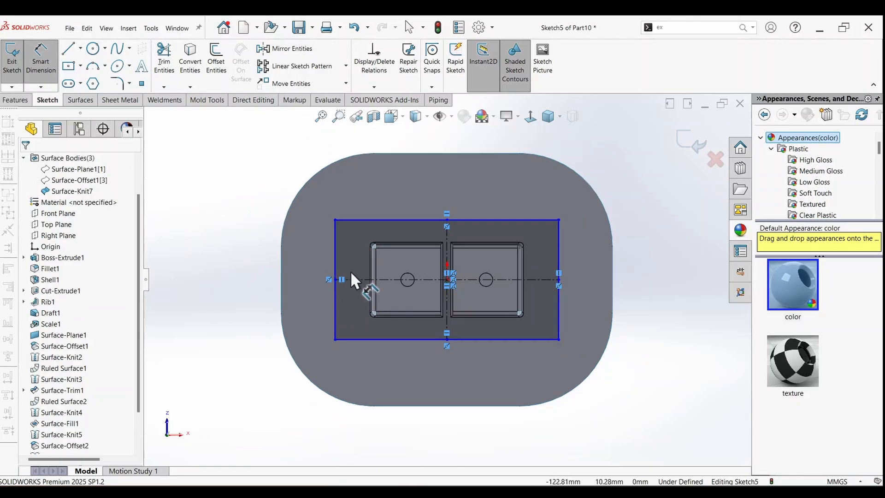
key(f)
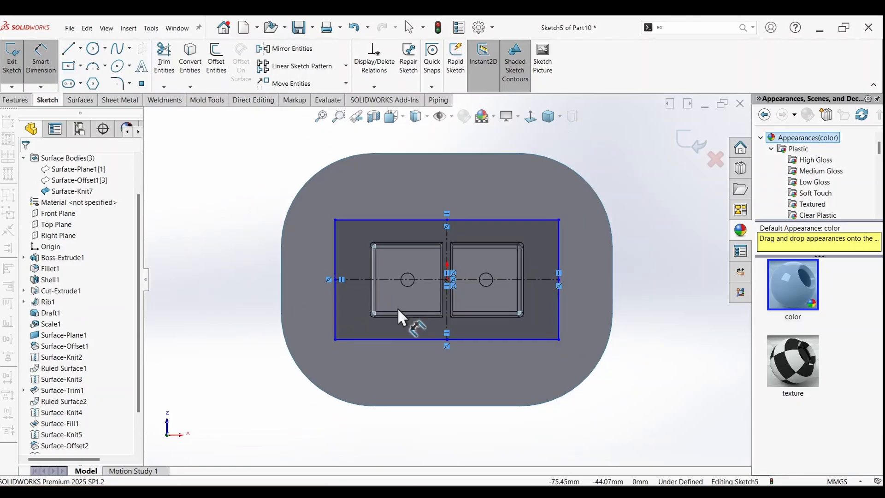
click(402, 341)
click(418, 391)
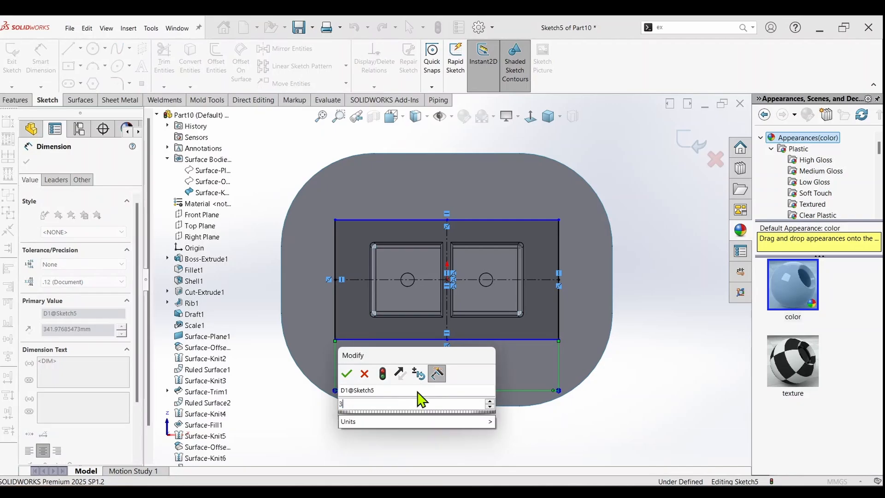
key(Return)
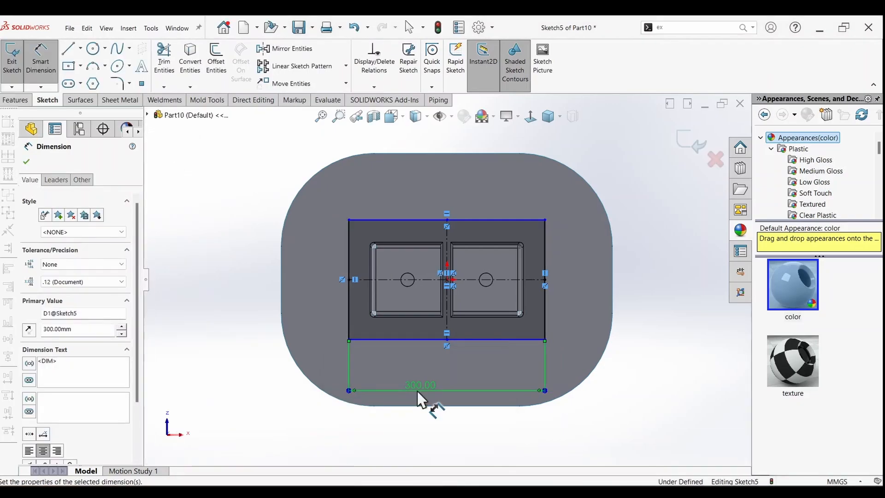
click(349, 248)
click(290, 267)
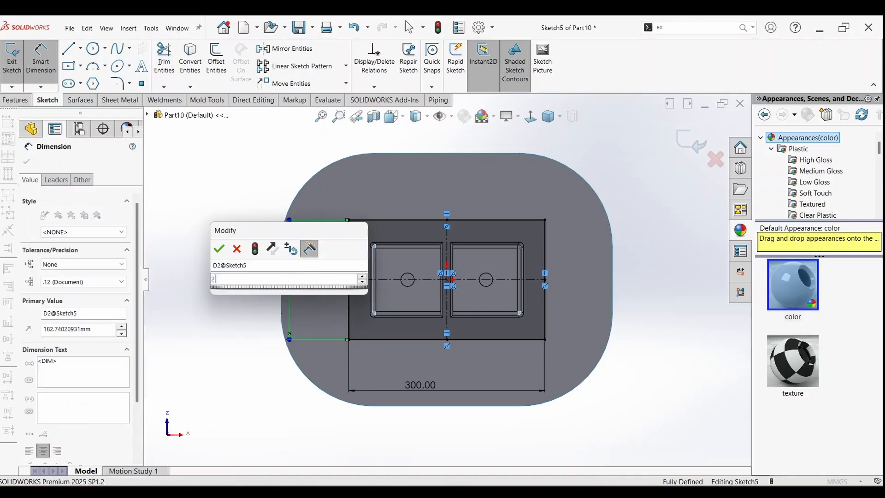
text(220)
key(Return)
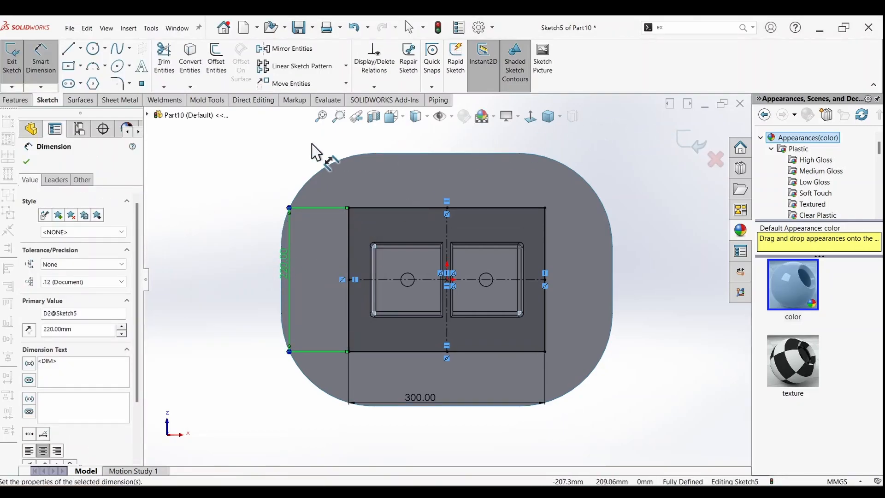
click(27, 161)
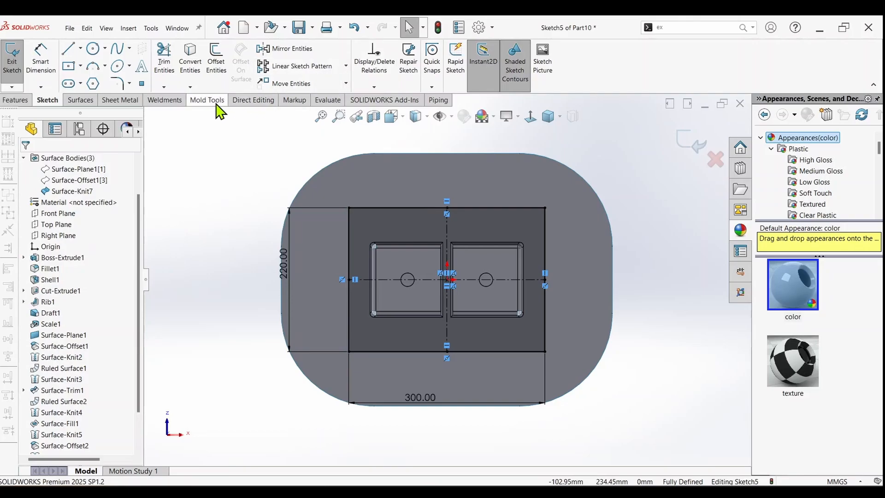
Step: Trim the knitted parting surface with the rectangle sketch, removing the area outside it
click(79, 100)
click(397, 66)
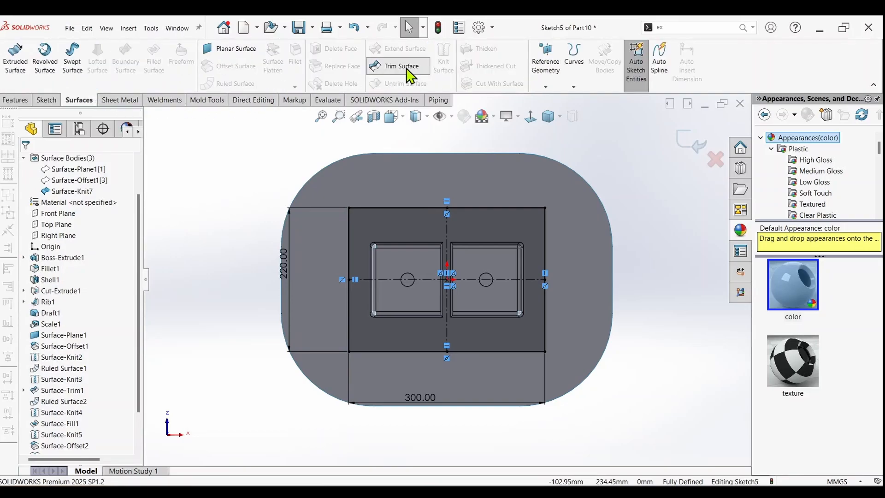
click(377, 185)
click(27, 162)
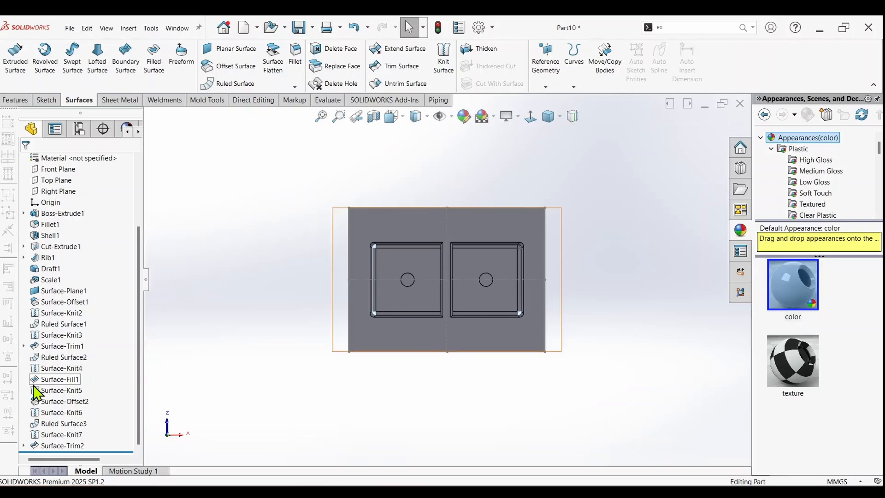
Step: Check the rectangle dimensions in the sketch of the first surface trim
click(24, 346)
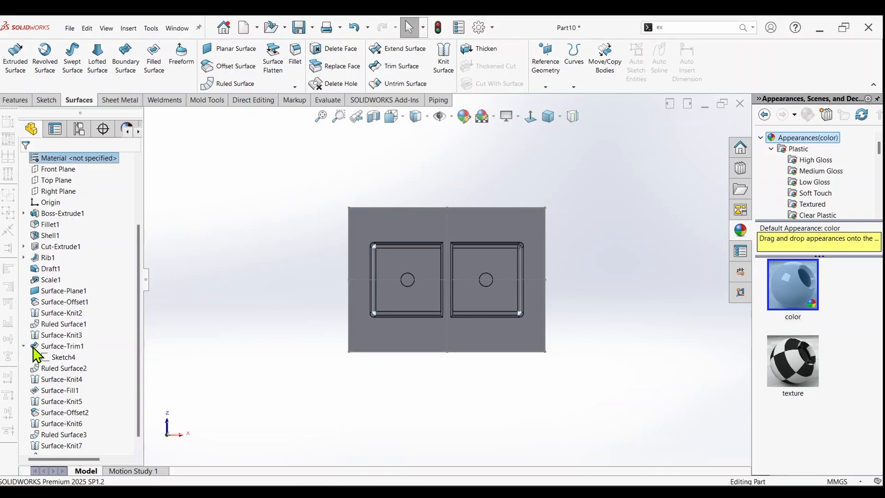
click(55, 358)
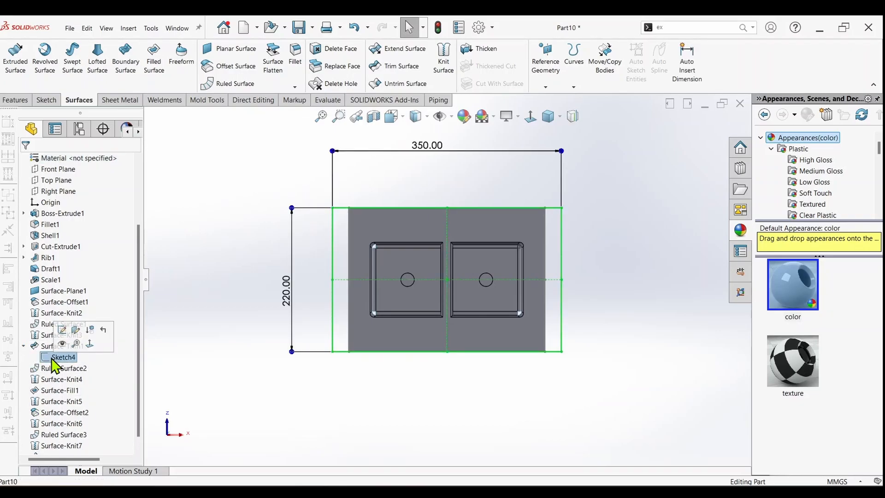
click(158, 385)
Step: Set the width of the second trim's rectangle sketch to 350 mm and rebuild the model
scroll(138, 399, up, 5)
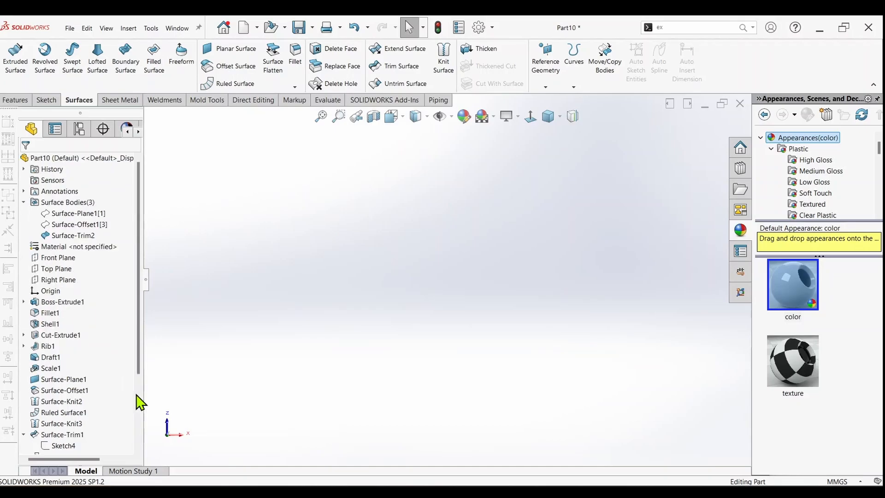
scroll(193, 402, up, 4)
scroll(698, 248, down, 2)
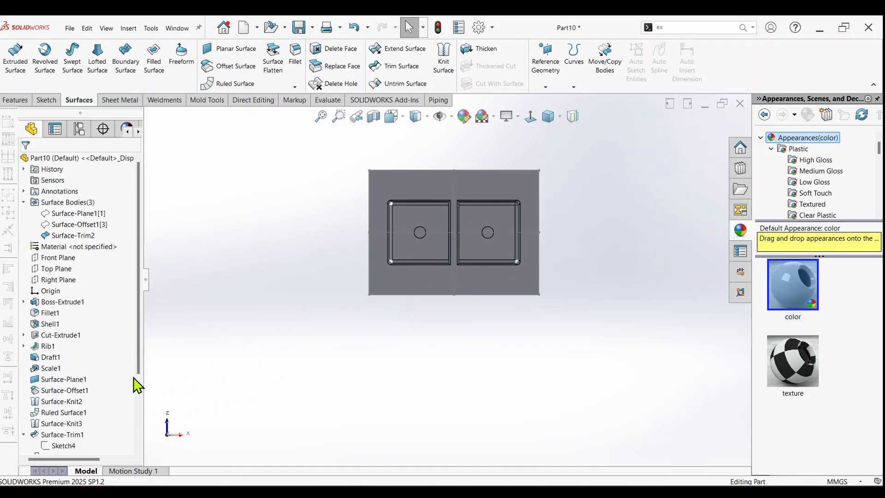
scroll(63, 423, down, 3)
scroll(43, 452, down, 1)
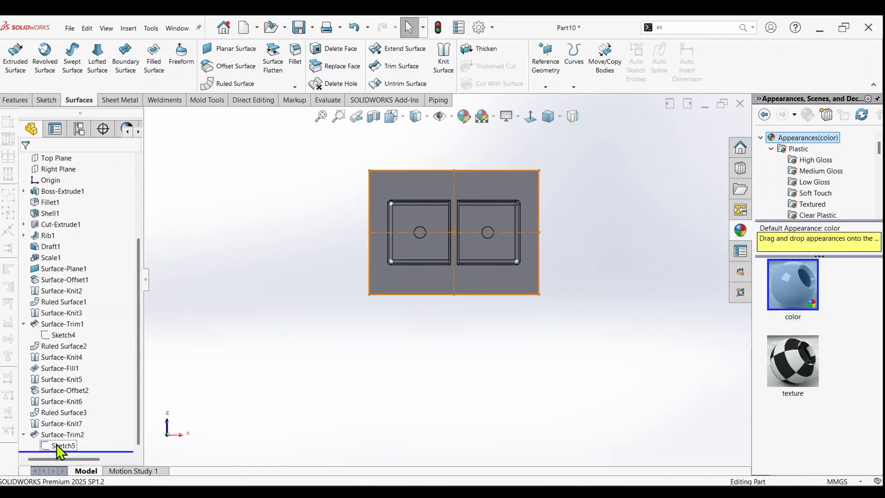
click(59, 447)
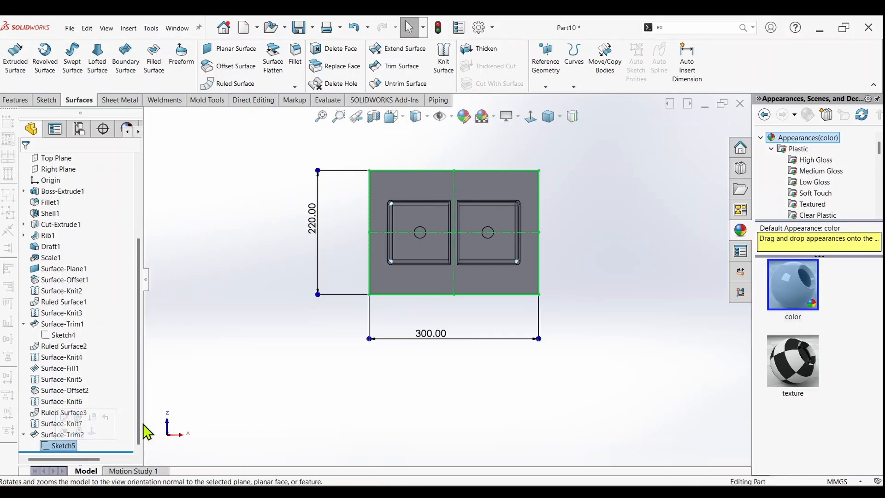
double_click(427, 339)
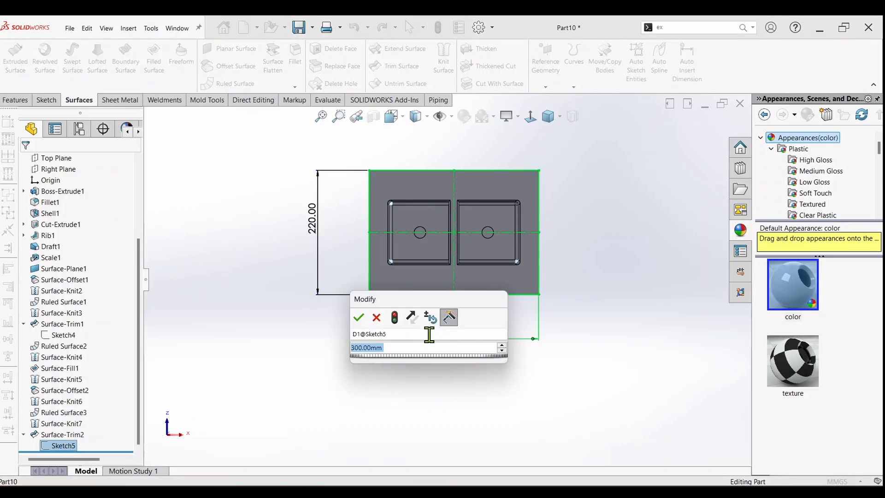
text(300)
click(430, 340)
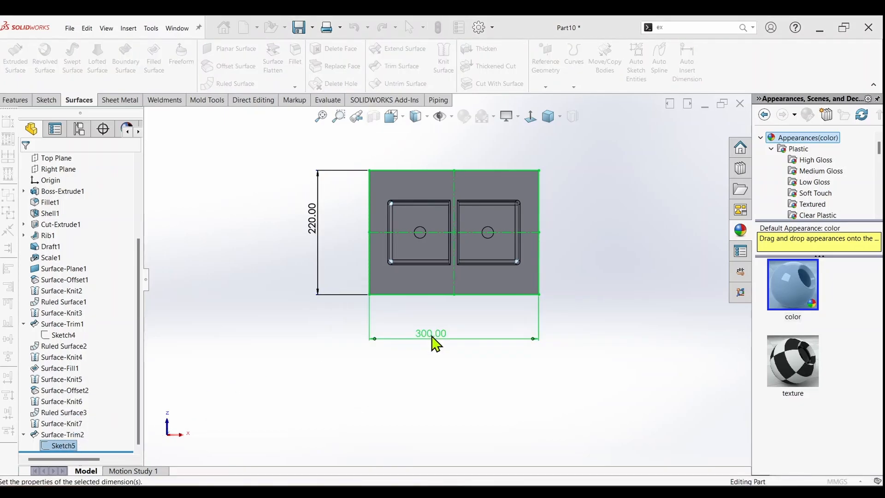
click(26, 162)
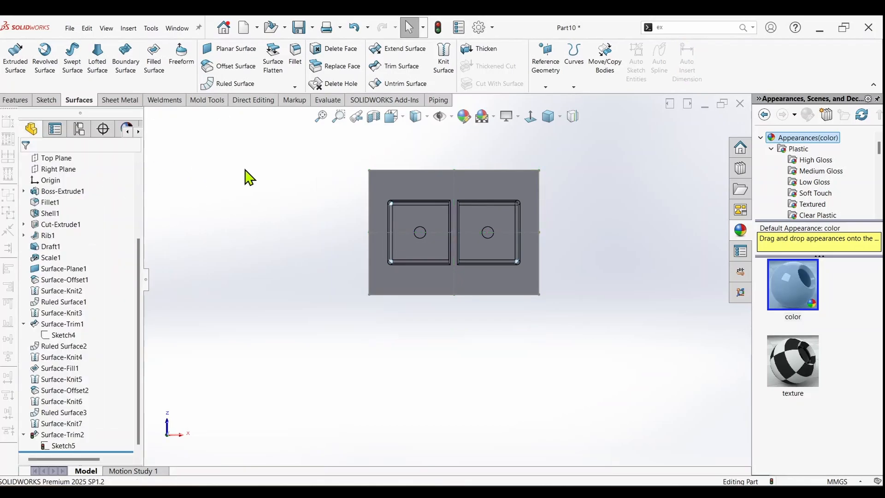
click(438, 26)
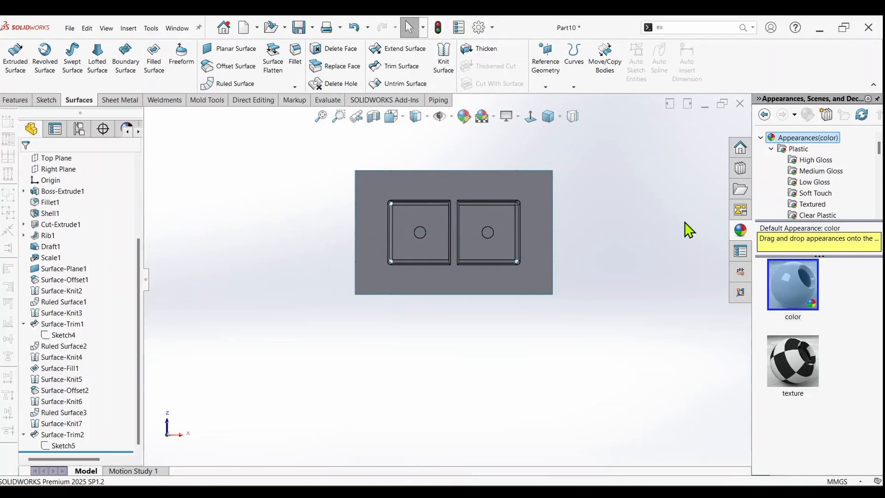
Step: Set up a 130 mm ruled surface normal to the trimmed parting surface, starting from one of its outer edge segments
middle_drag(543, 215, 581, 374)
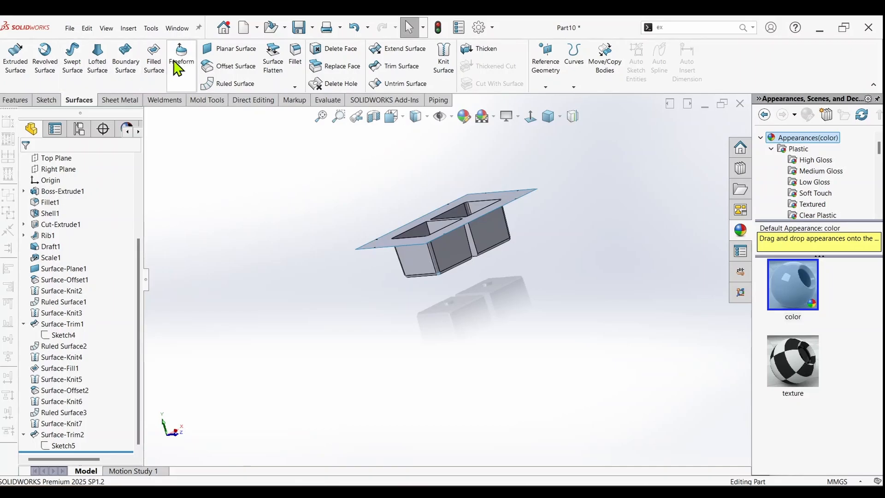
click(207, 100)
click(97, 48)
scroll(442, 249, down, 2)
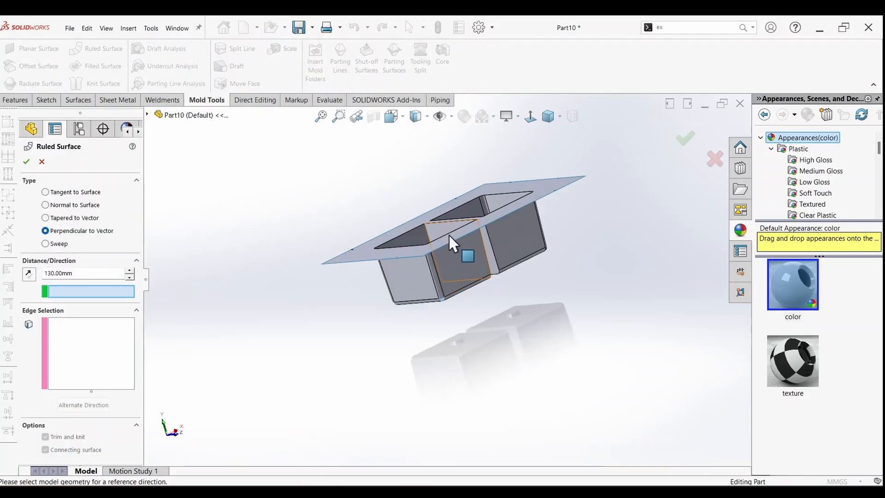
click(447, 244)
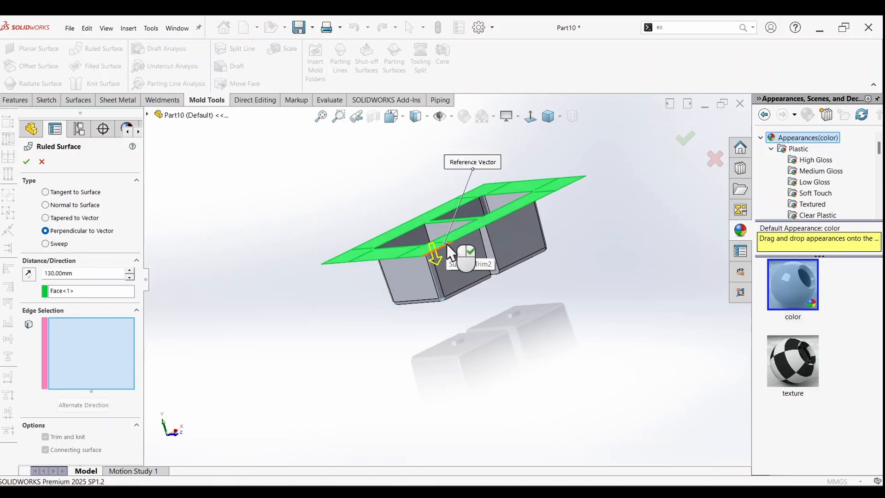
click(448, 246)
scroll(482, 290, down, 5)
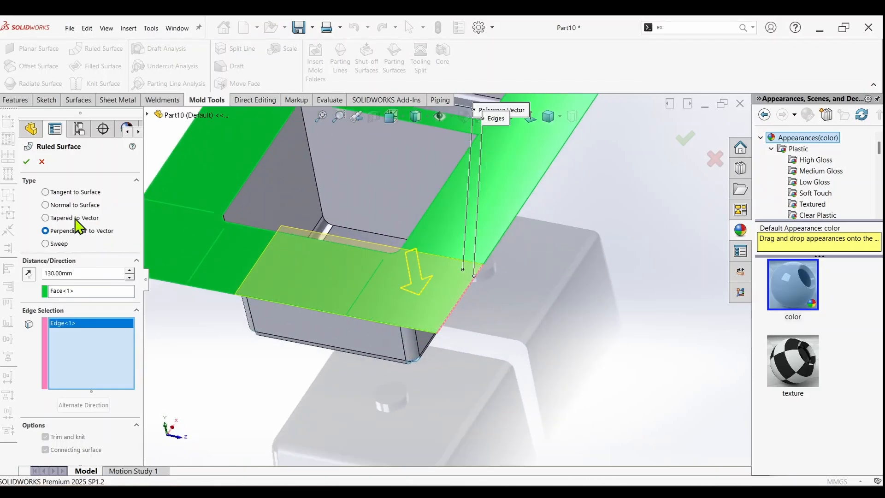
click(67, 205)
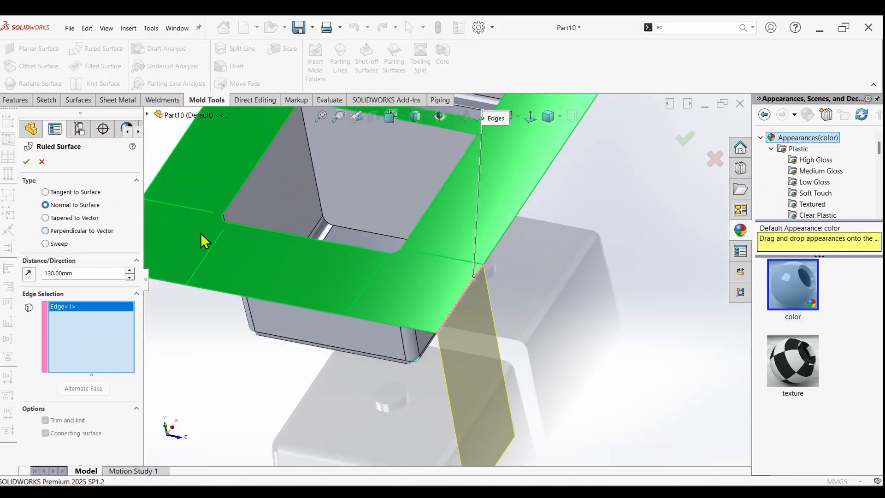
Step: Add all remaining outer edge segments around the trimmed parting surface to the ruled surface's edge selection
click(506, 241)
scroll(542, 152, up, 5)
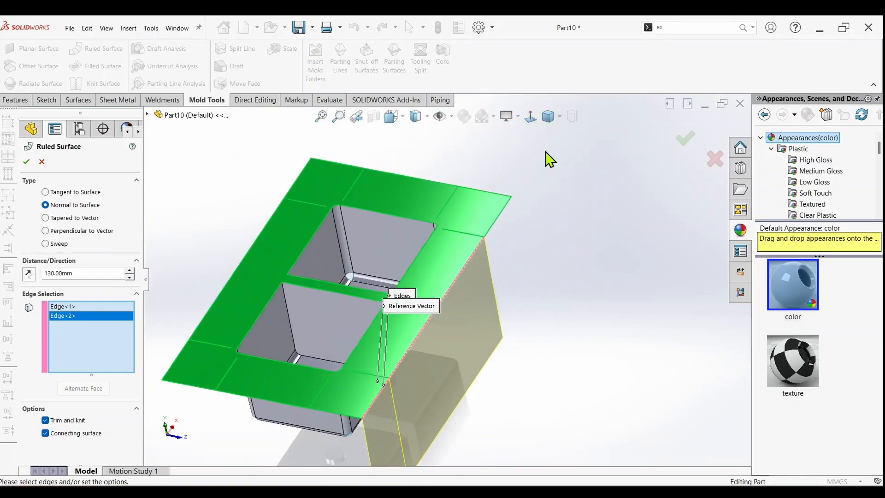
click(495, 223)
click(481, 191)
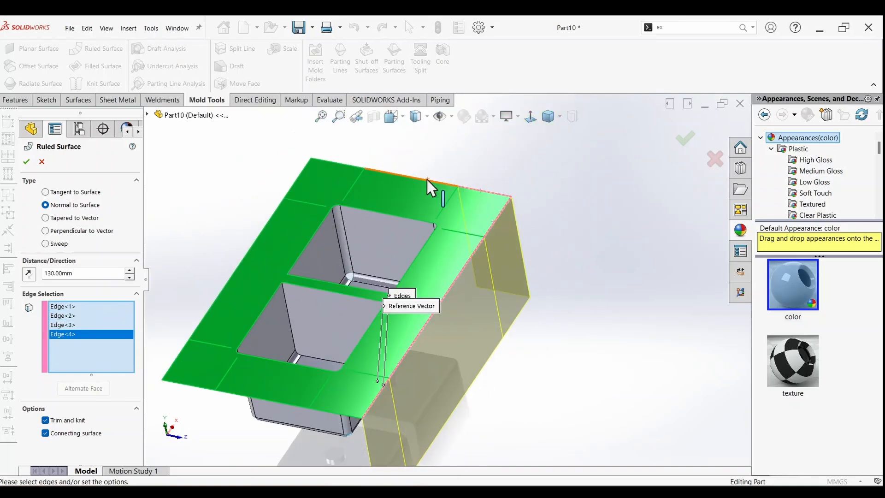
click(427, 179)
click(358, 166)
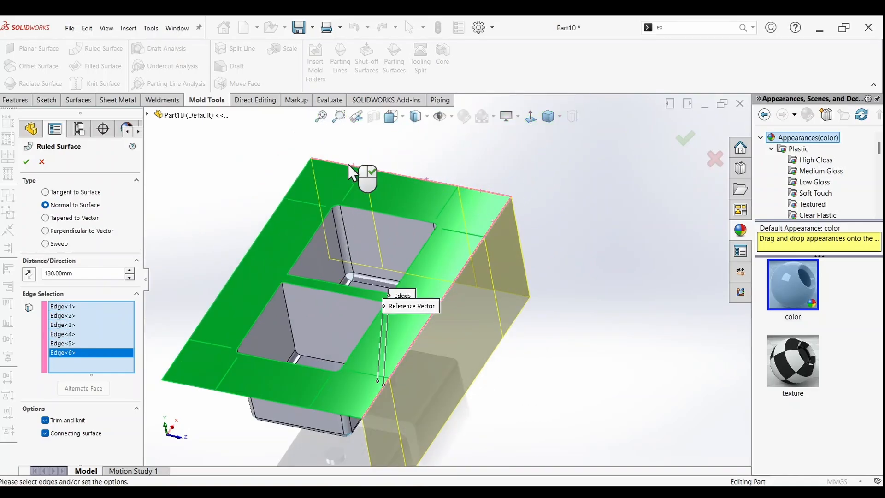
click(295, 179)
click(188, 340)
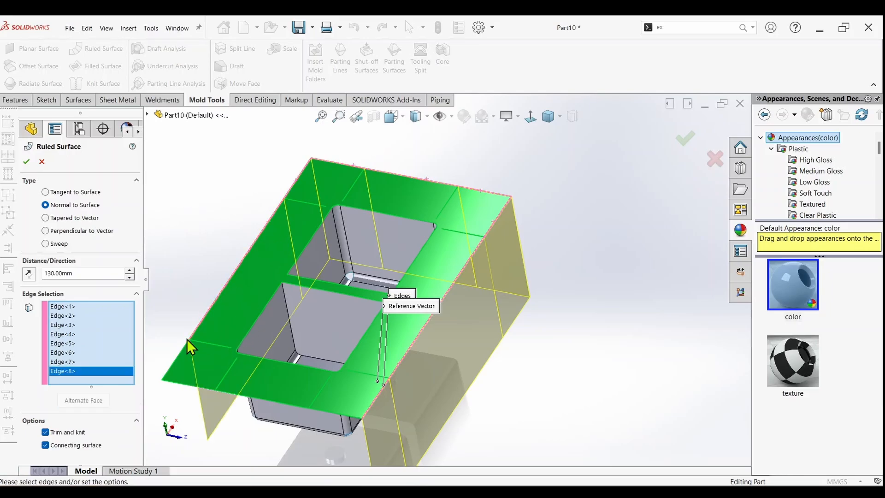
click(185, 344)
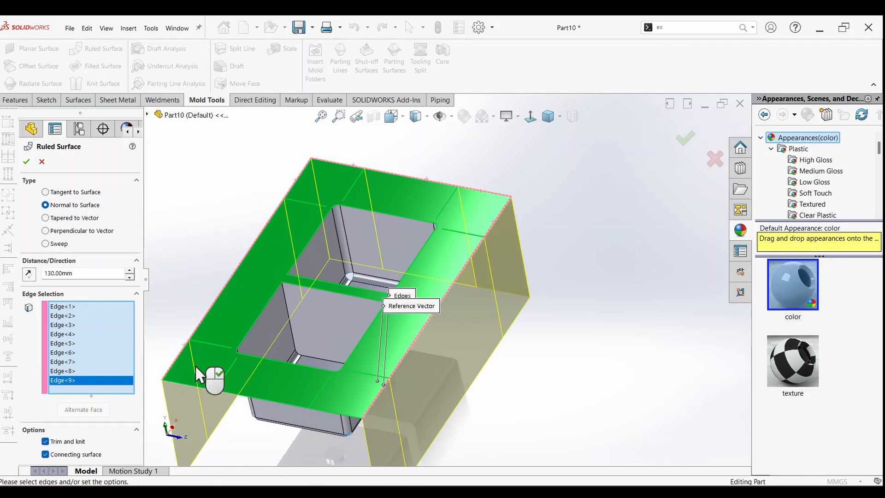
click(186, 384)
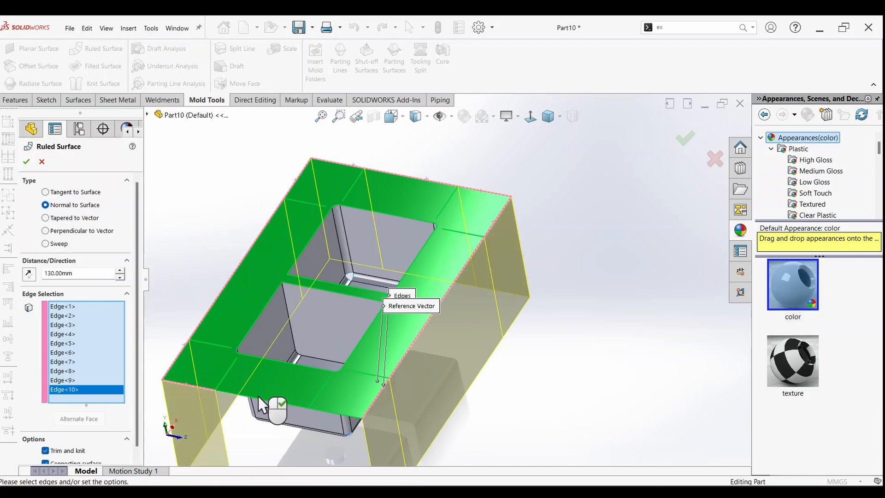
click(226, 394)
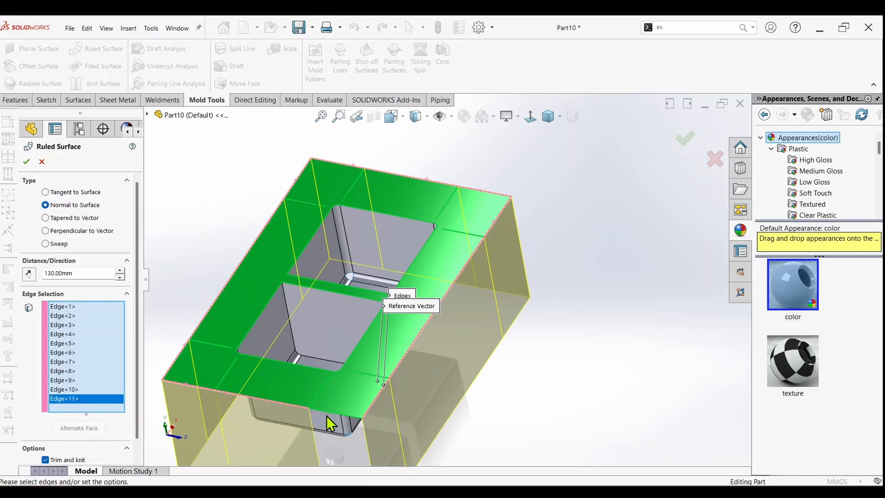
scroll(396, 427, up, 3)
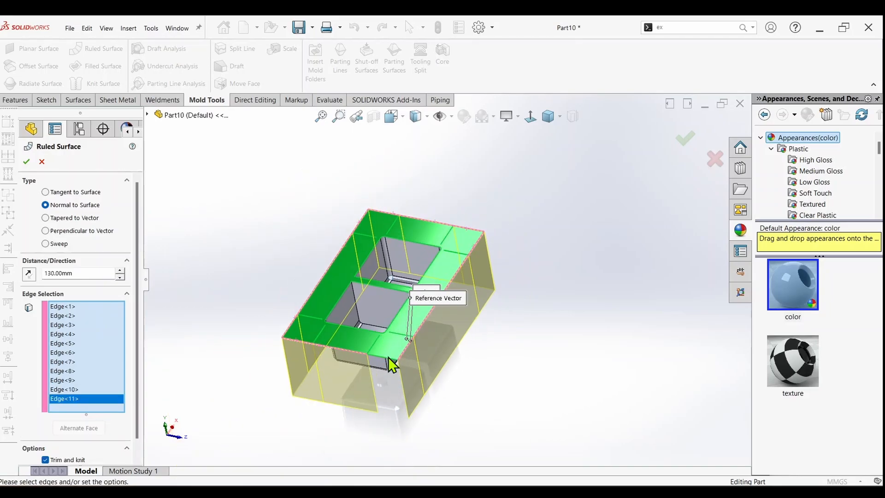
click(389, 358)
Step: Reverse the ruled surface so its walls extend away from the basins, set the distance to 60 mm and create it
middle_drag(388, 359, 516, 216)
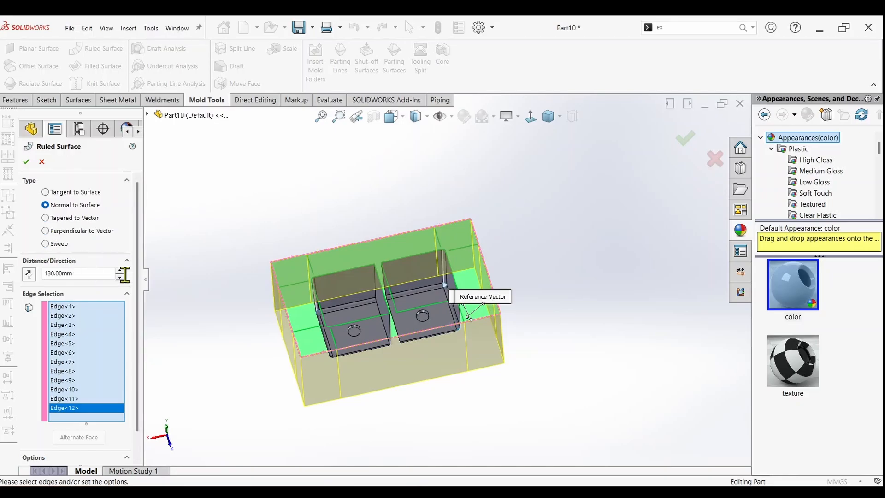
middle_drag(323, 397, 364, 376)
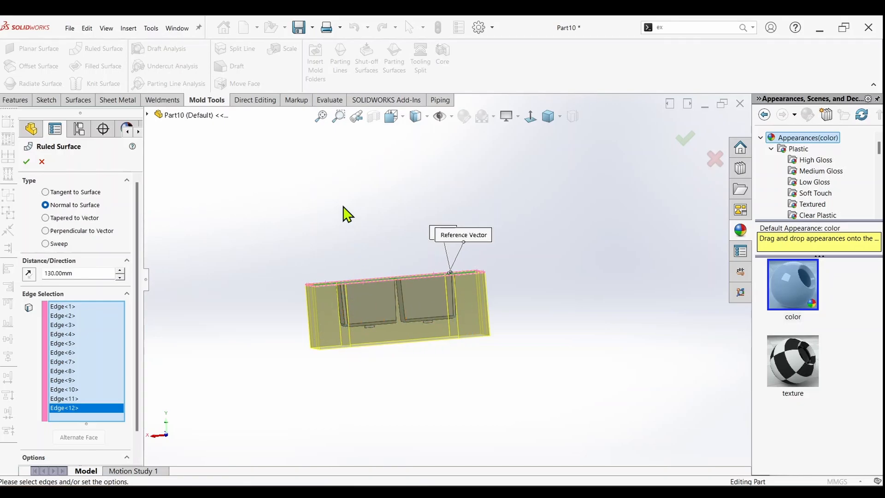
click(30, 275)
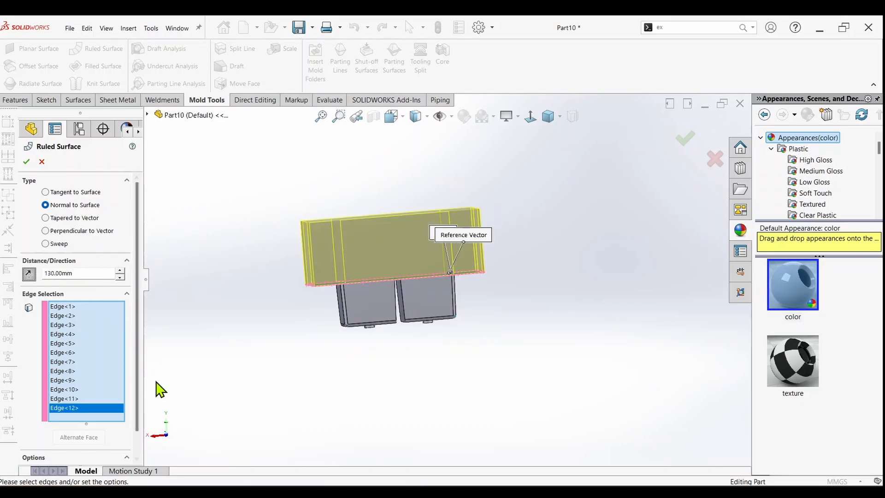
drag(82, 273, 0, 292)
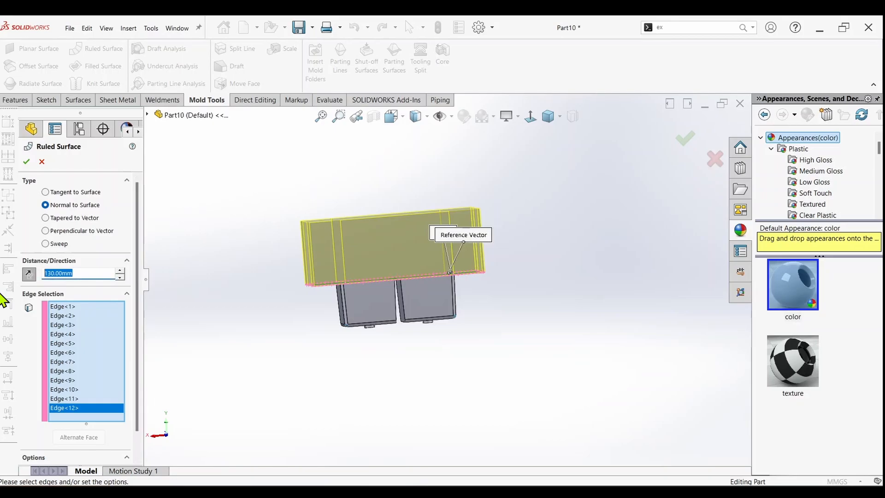
text(60)
key(Return)
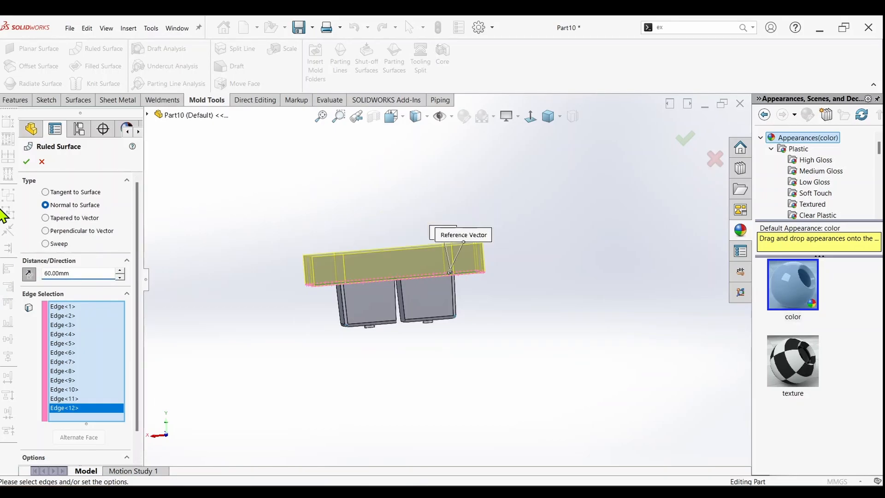
click(27, 162)
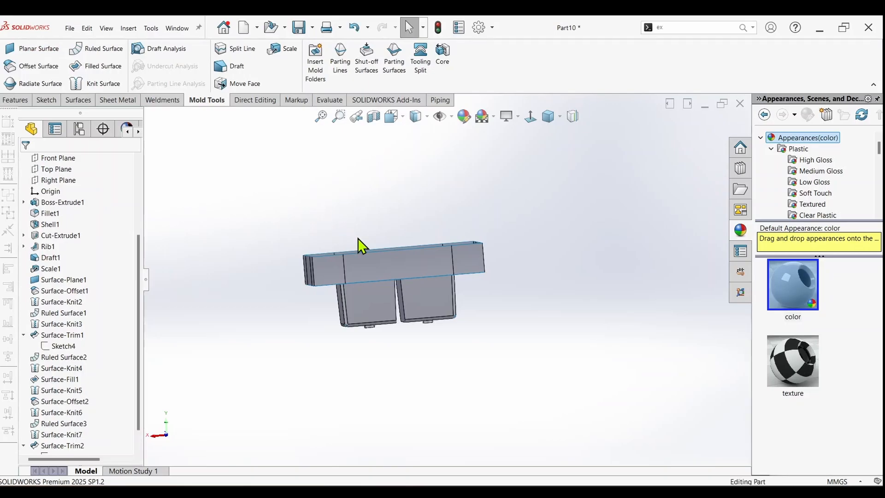
Step: Knit the new ruled side walls to the trimmed parting surface with Merge entities enabled
middle_drag(362, 245, 390, 251)
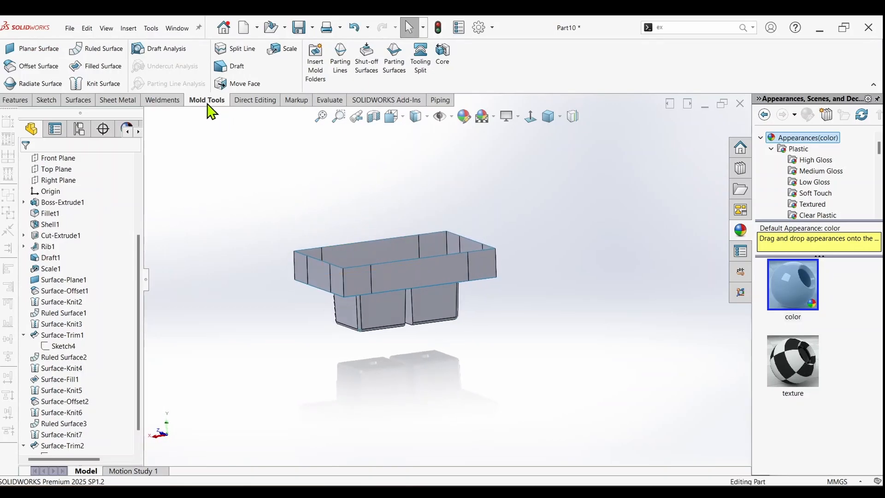
click(97, 83)
click(365, 287)
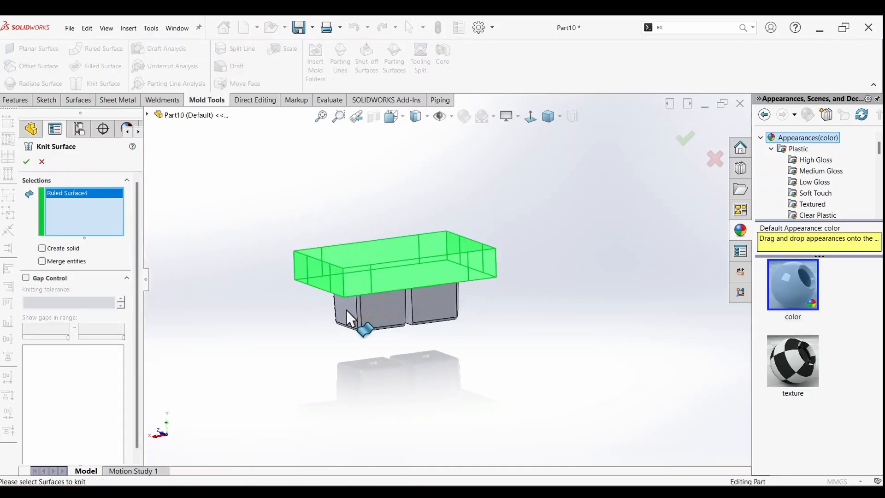
click(347, 310)
click(77, 264)
middle_drag(276, 300, 240, 269)
click(26, 162)
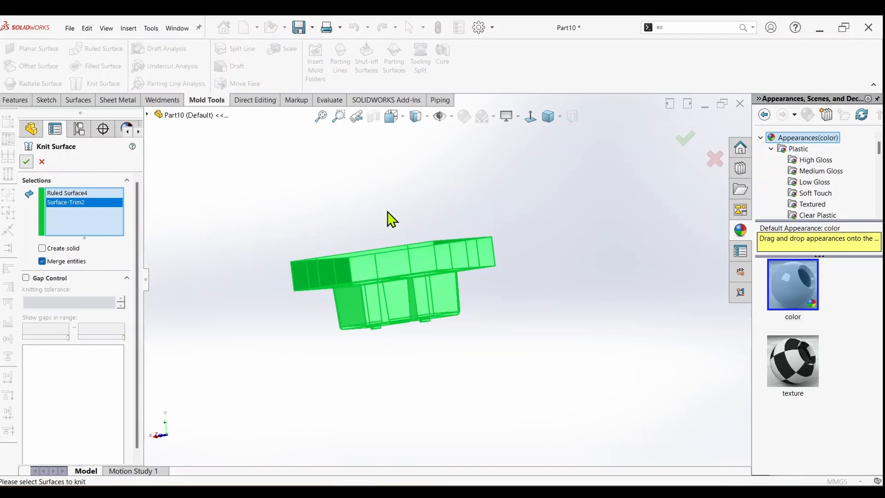
Step: Start a Fill Surface and select the open rim edges along one long side and one short side of the walls
middle_drag(435, 236, 416, 314)
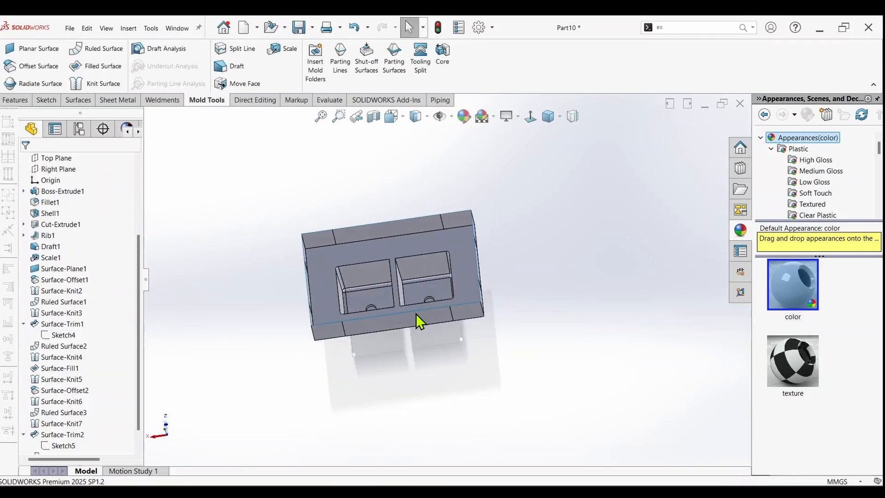
click(101, 69)
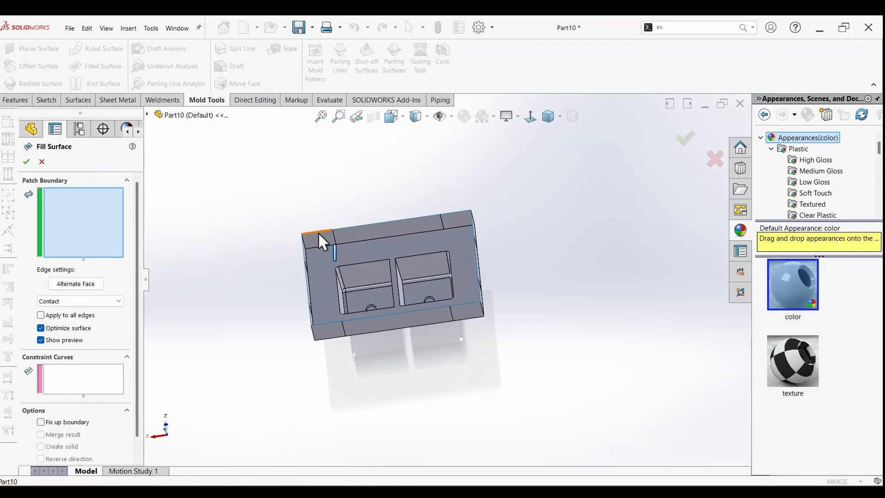
click(318, 232)
click(365, 224)
click(459, 212)
scroll(463, 221, down, 5)
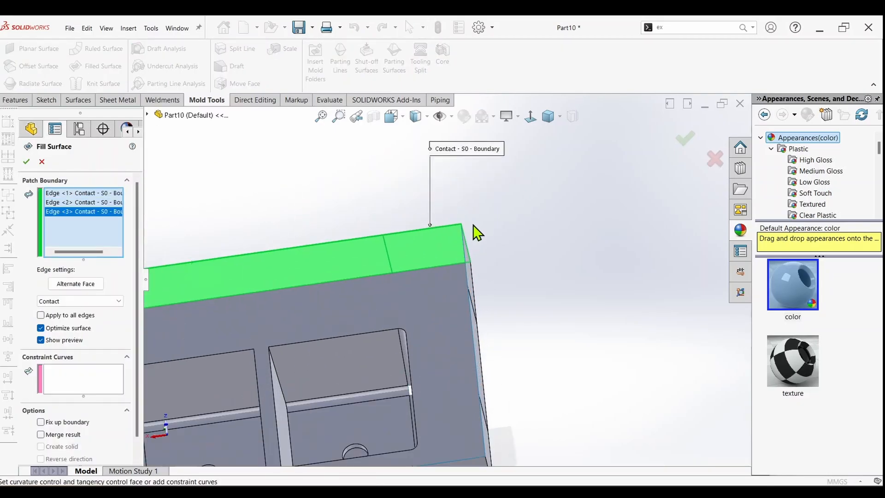
middle_drag(457, 271, 484, 236)
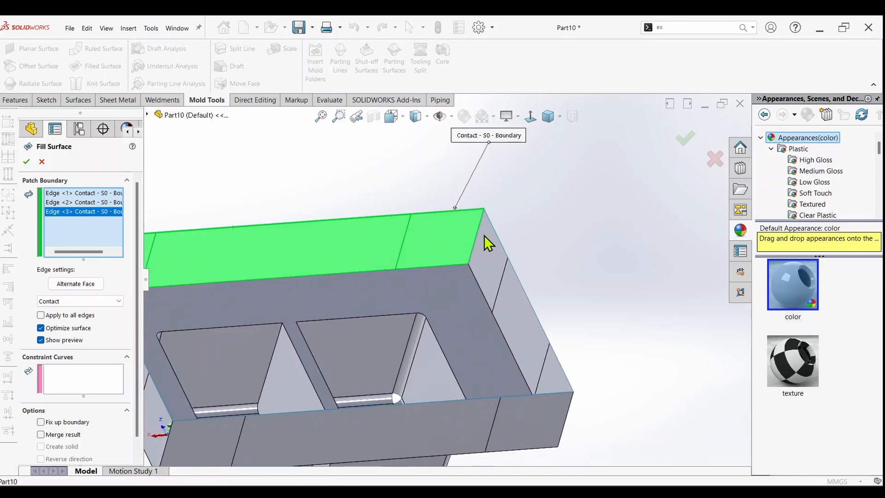
click(506, 255)
click(520, 281)
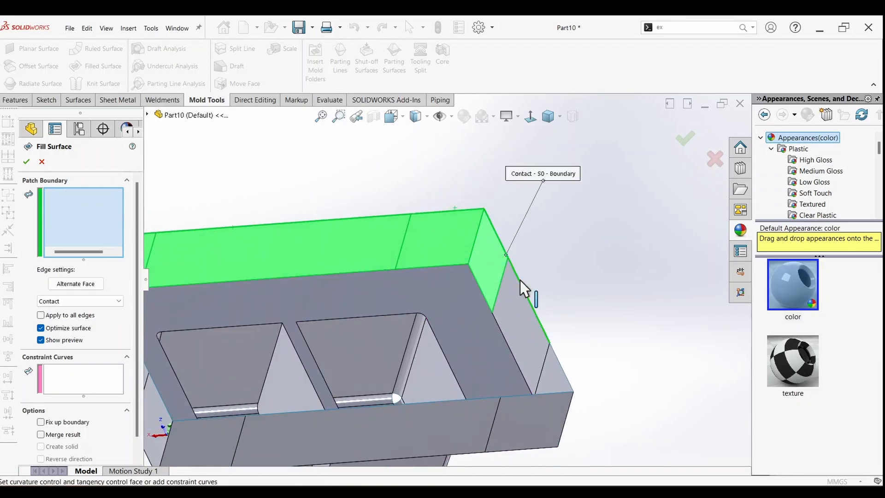
scroll(521, 280, up, 3)
scroll(557, 346, down, 3)
click(457, 304)
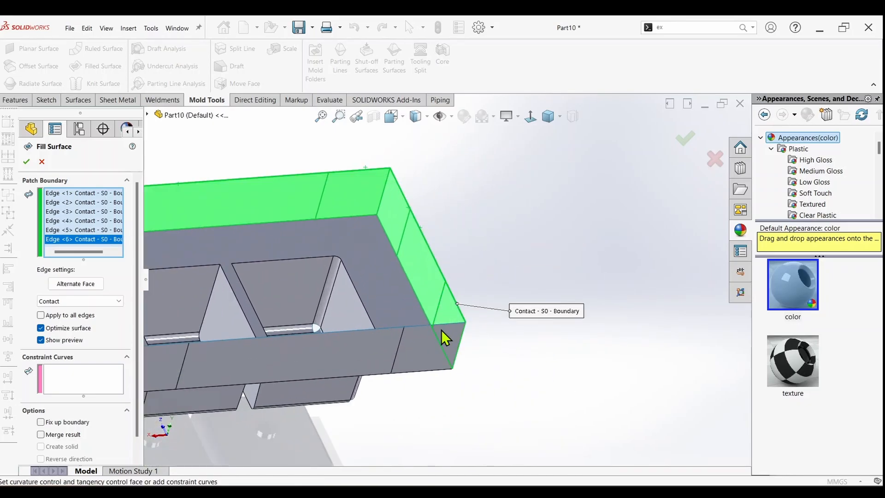
Step: Add the rim edges of the other long and short sides to the patch boundary and create the fill surface
click(428, 325)
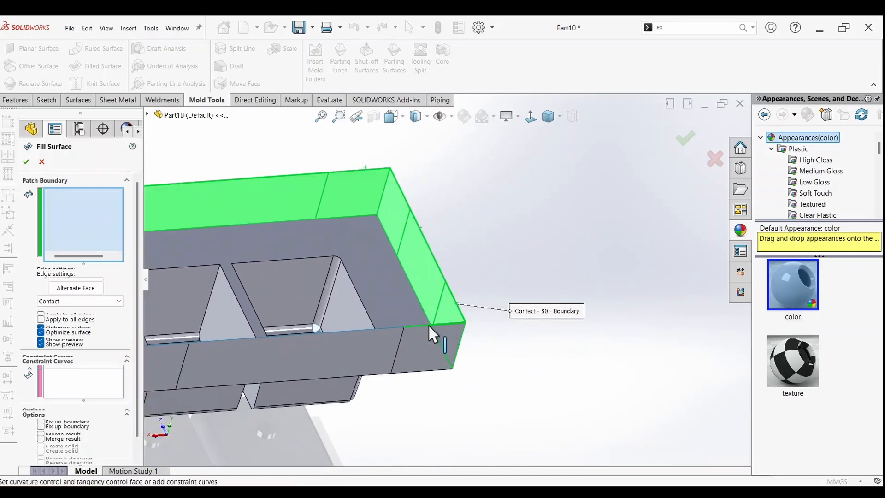
click(349, 332)
scroll(272, 320, up, 2)
scroll(274, 324, down, 4)
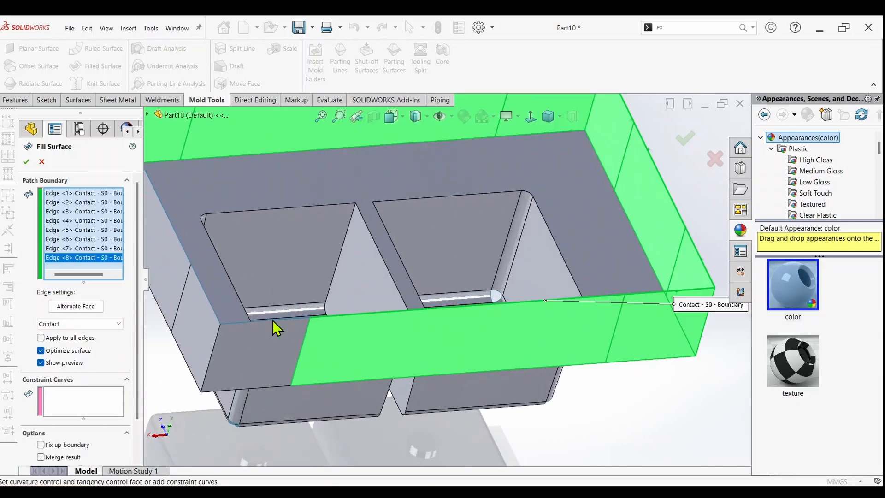
click(272, 326)
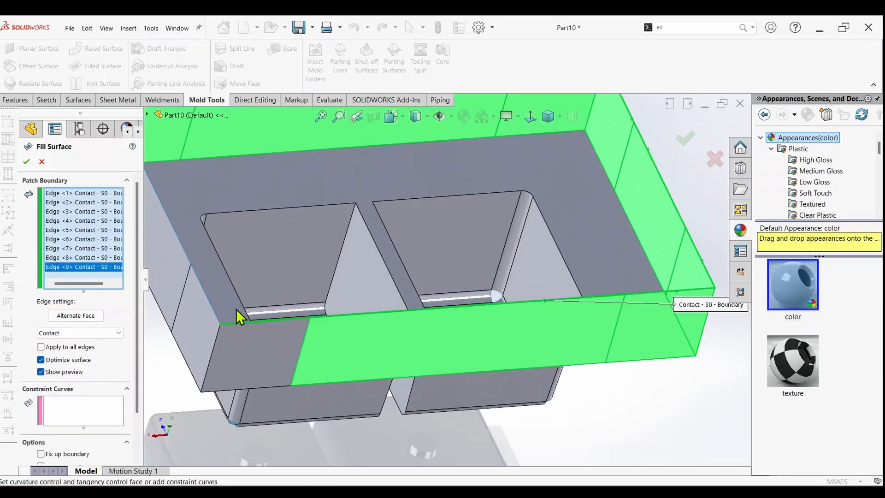
click(208, 305)
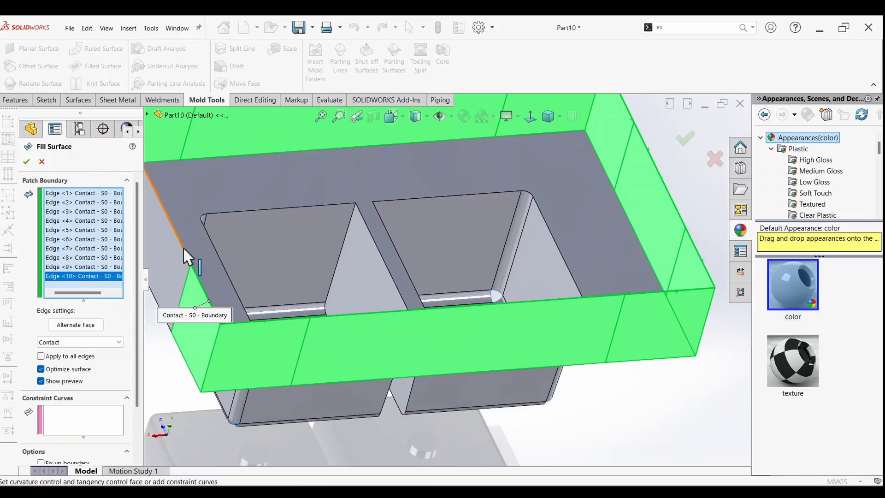
scroll(217, 247, up, 2)
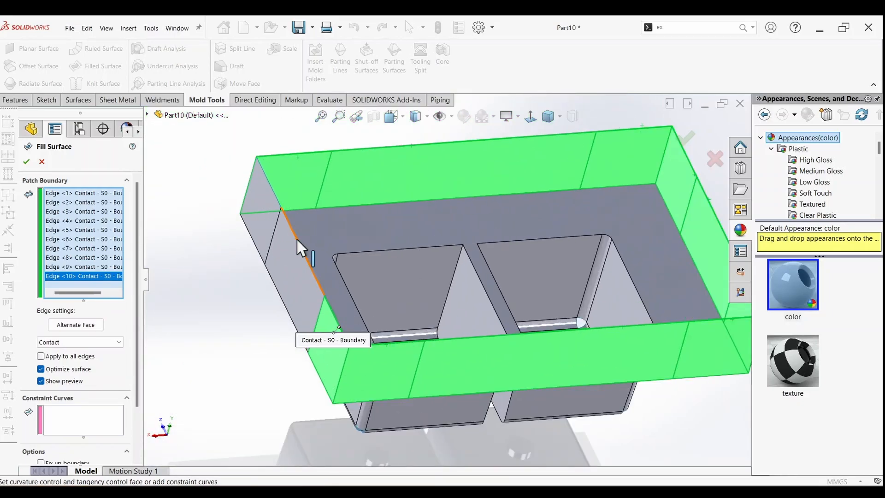
click(297, 238)
click(275, 195)
middle_drag(275, 195, 427, 203)
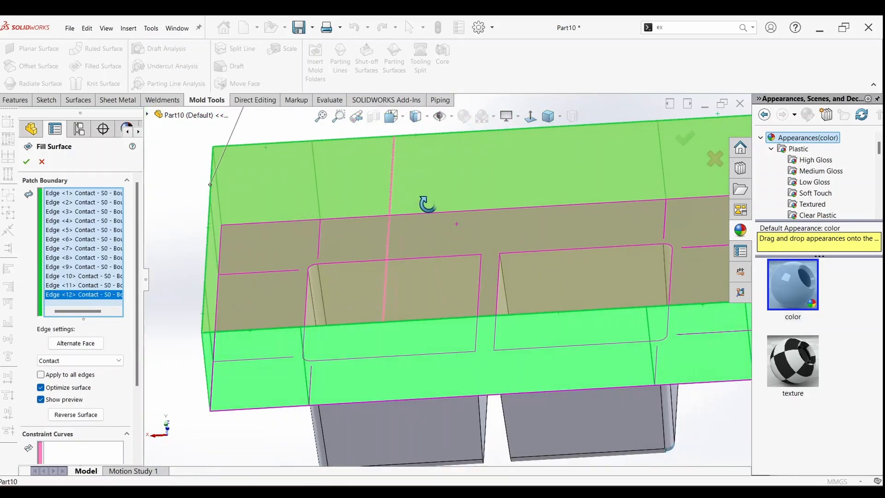
scroll(427, 204, up, 5)
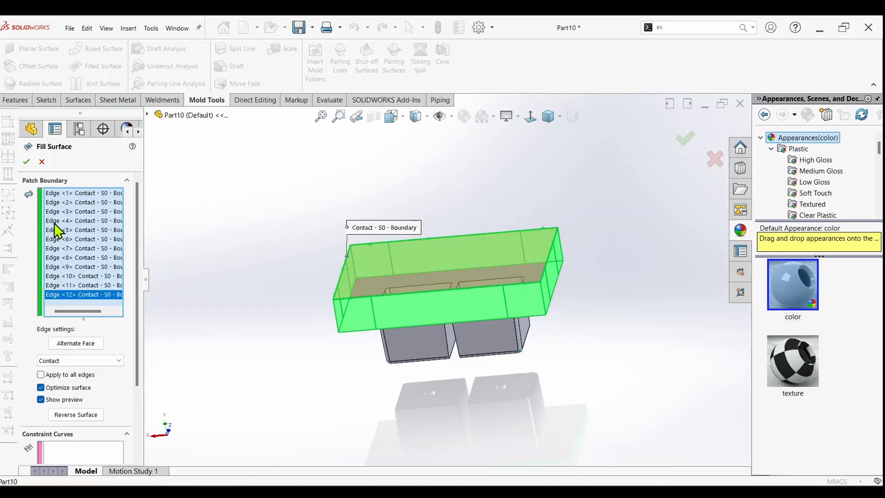
click(26, 161)
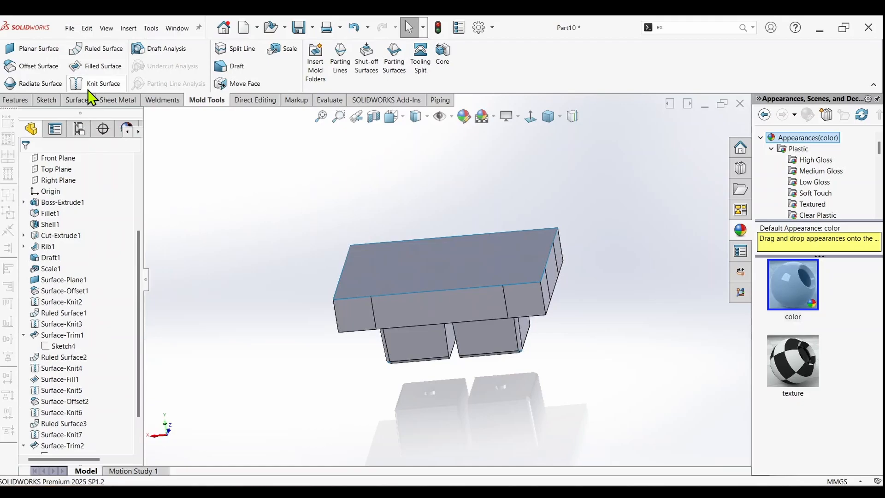
Step: Knit the fill surface to the knitted core surface with Create solid and Merge entities enabled
click(92, 84)
click(447, 277)
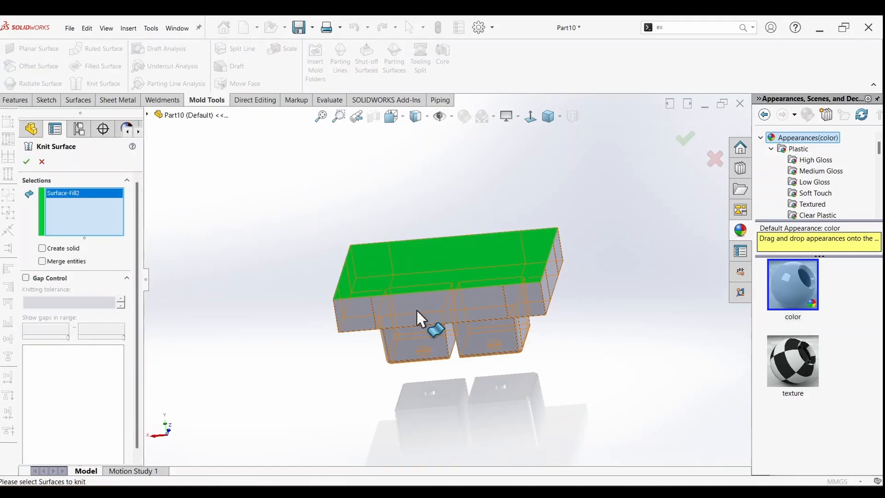
click(357, 322)
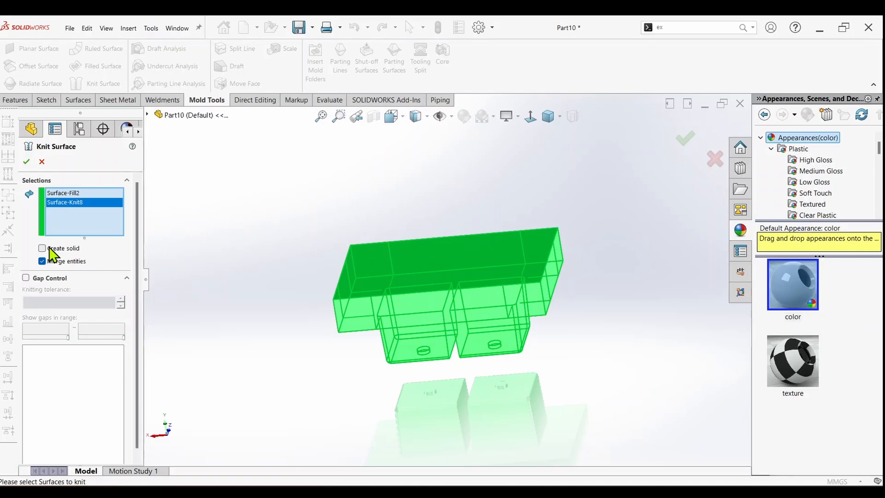
middle_drag(412, 333, 381, 355)
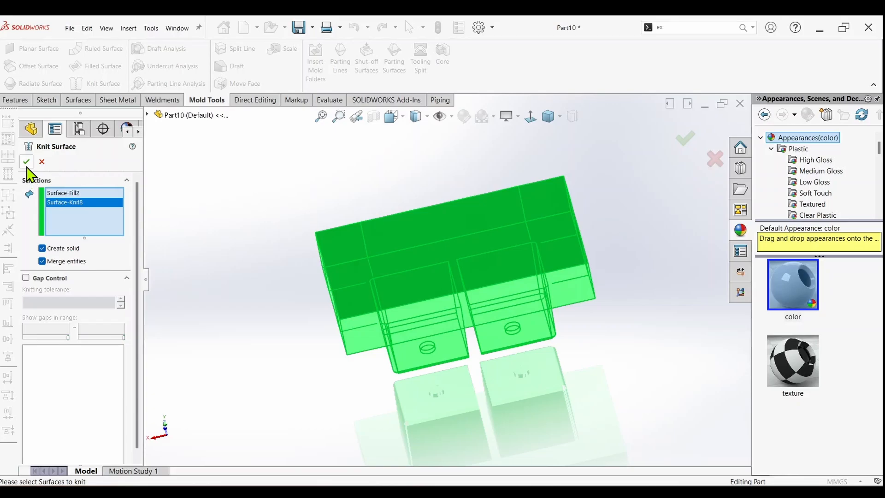
key(Return)
Step: Check the knitted core with a section view on the Front Plane and highlight its knitted body
click(374, 116)
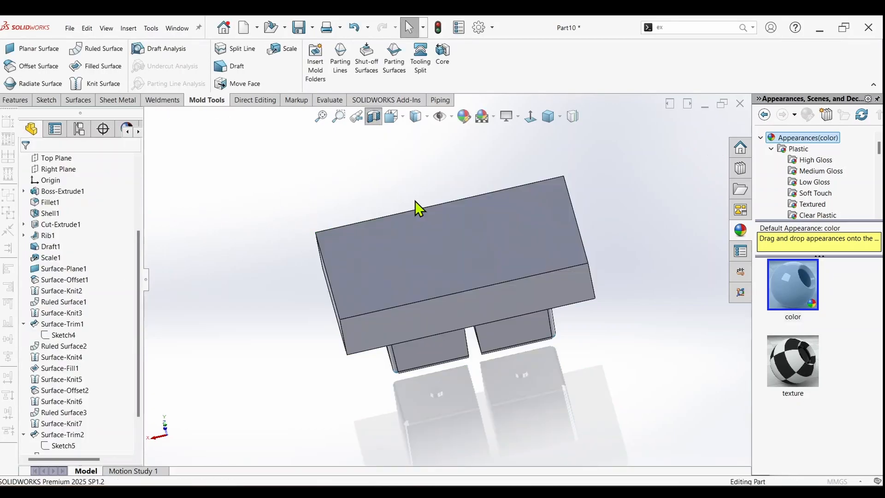
middle_drag(457, 140, 467, 216)
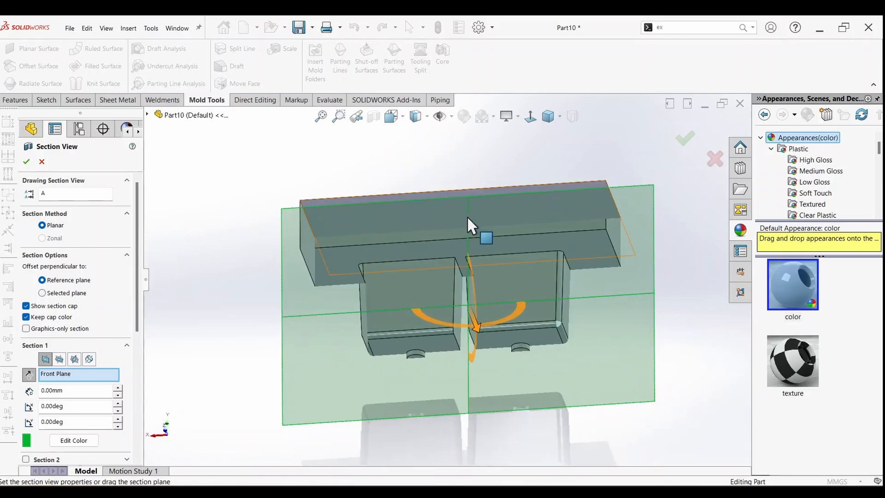
click(715, 164)
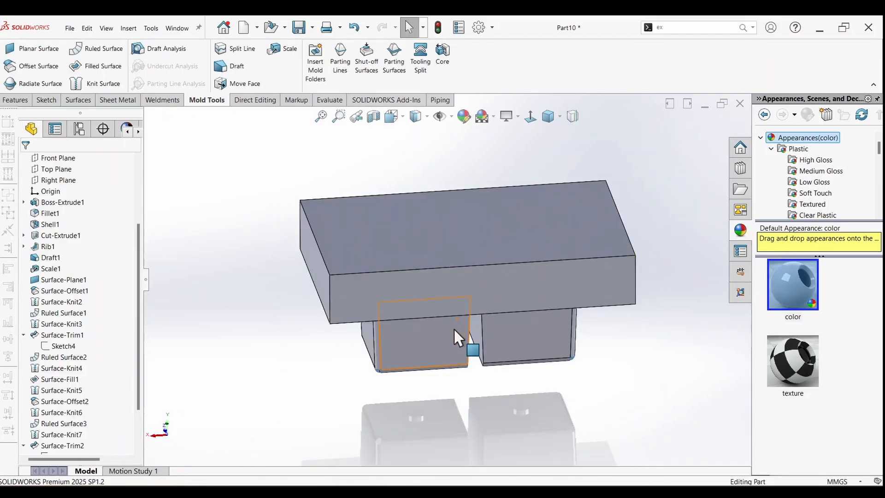
middle_drag(461, 336, 289, 302)
scroll(62, 207, up, 3)
click(72, 235)
scroll(535, 343, up, 1)
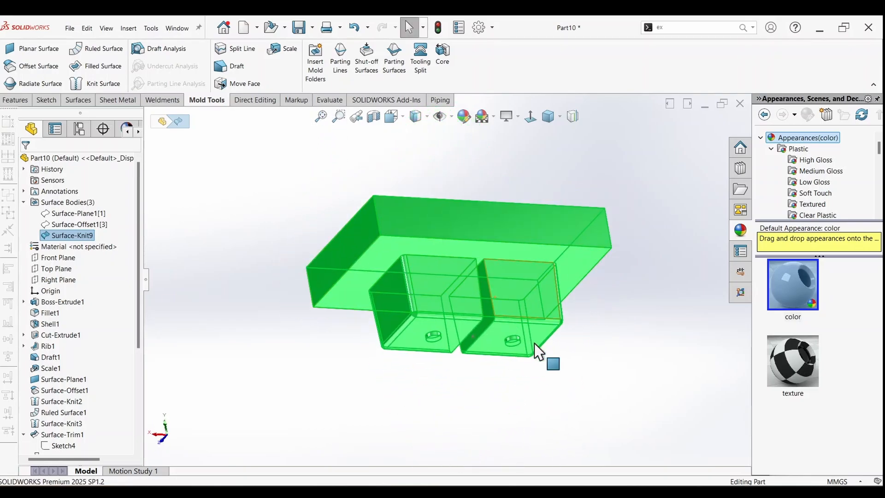
Step: Examine the rounded corners of both basin blocks on the knitted core for open edges and gaps
scroll(535, 343, down, 4)
middle_drag(471, 291, 410, 289)
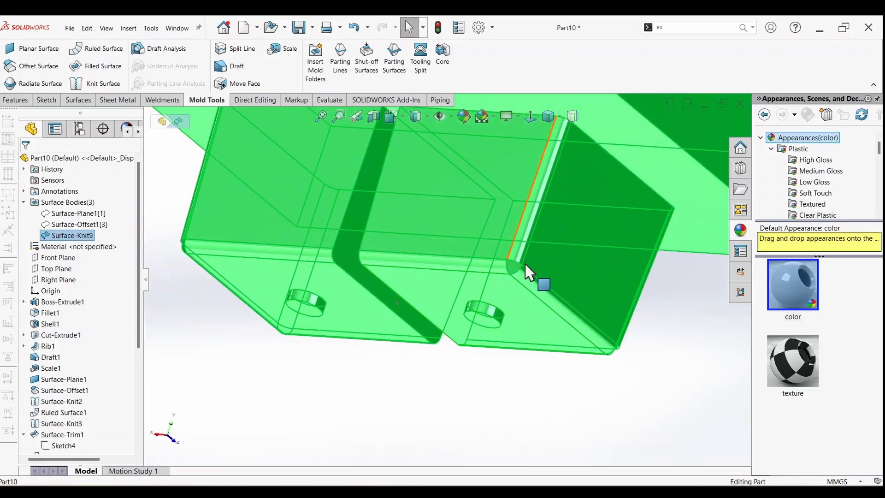
scroll(526, 269, down, 2)
middle_drag(499, 276, 488, 73)
scroll(539, 213, down, 3)
middle_drag(434, 389, 392, 352)
scroll(390, 401, down, 1)
click(297, 261)
scroll(297, 261, up, 3)
scroll(356, 295, down, 2)
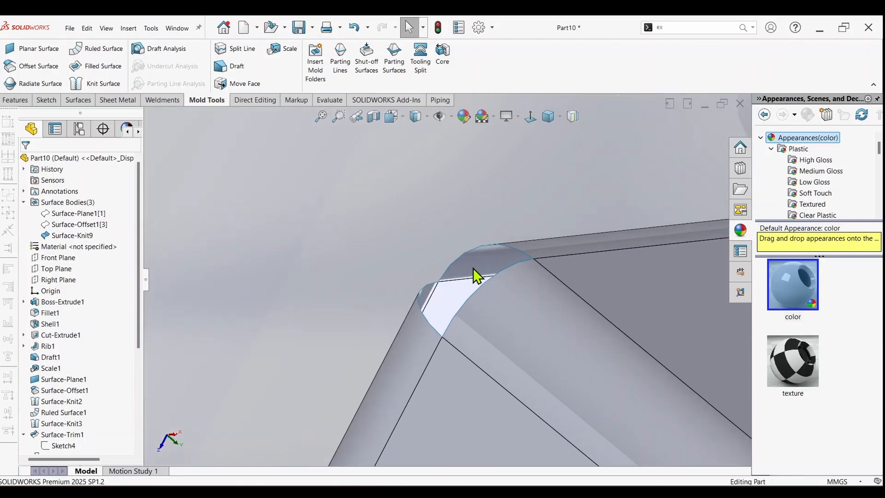
scroll(479, 269, up, 5)
scroll(524, 297, up, 3)
middle_drag(618, 279, 277, 367)
scroll(59, 407, down, 5)
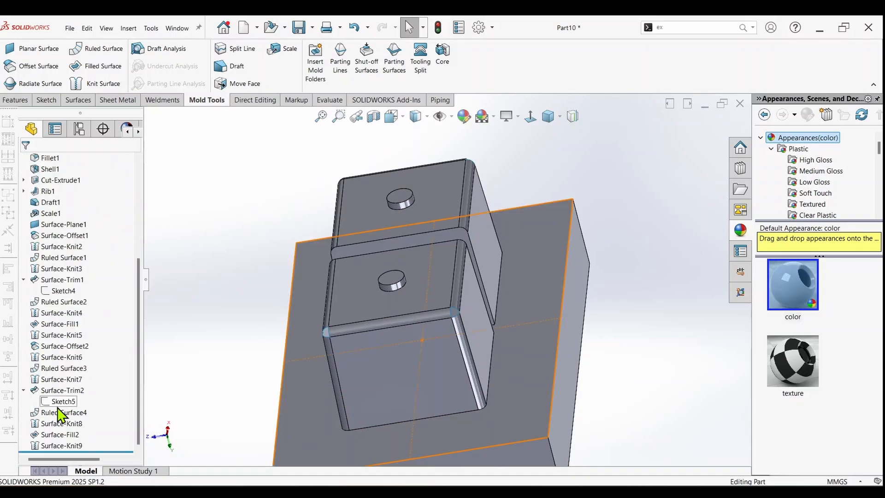
right_click(55, 346)
click(68, 296)
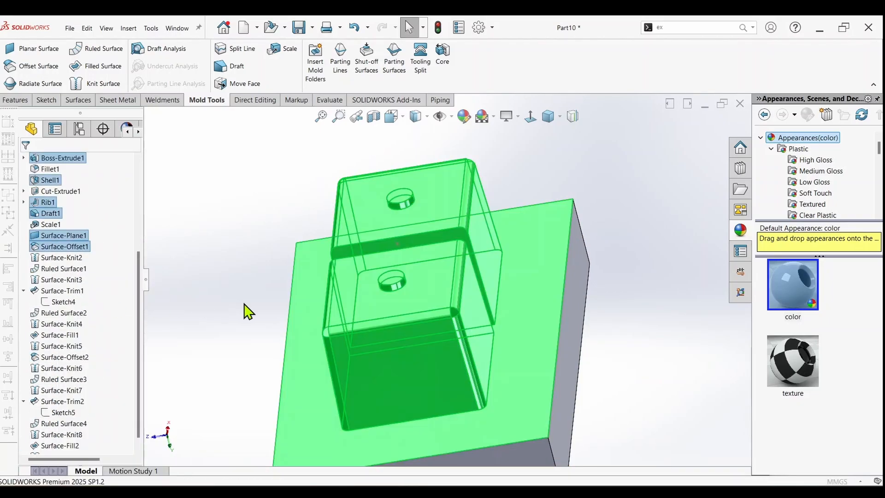
middle_drag(326, 286, 212, 147)
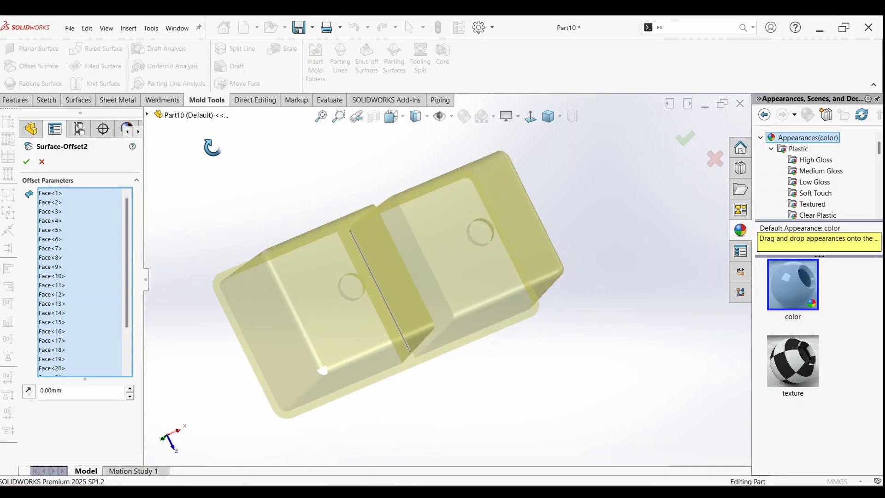
click(42, 162)
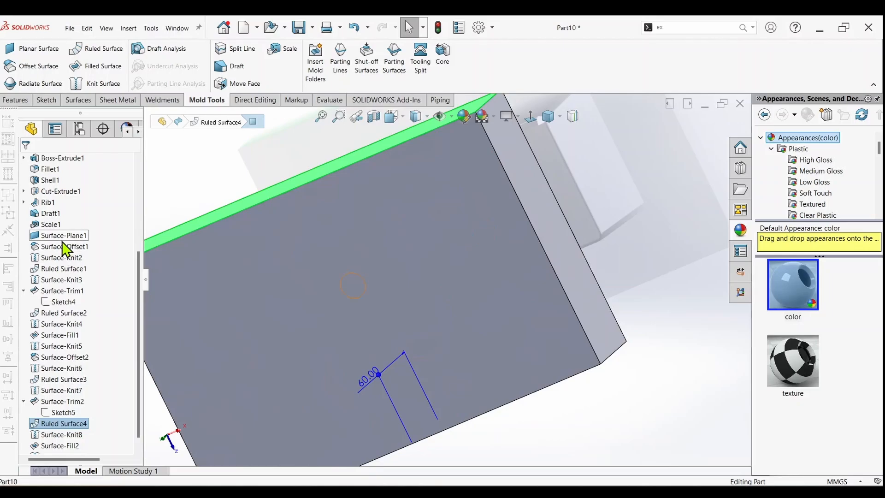
Step: Show the hidden sink body through its Scale feature
scroll(67, 338, up, 4)
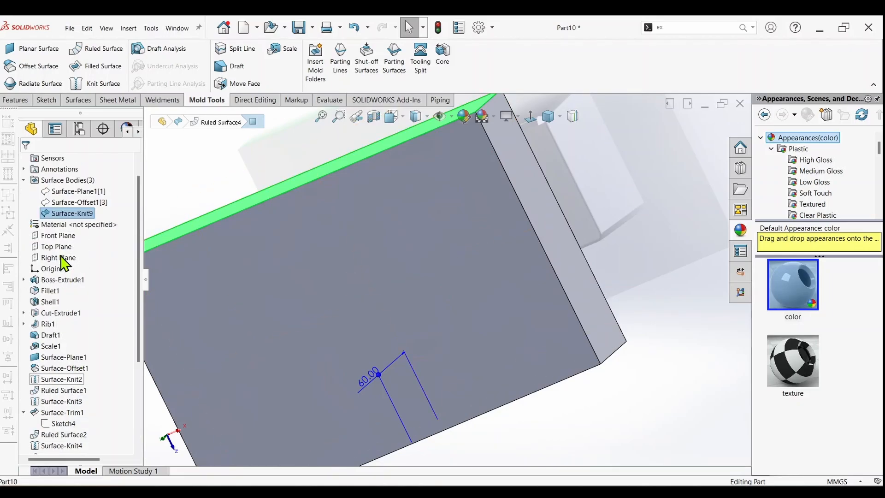
right_click(49, 347)
click(59, 299)
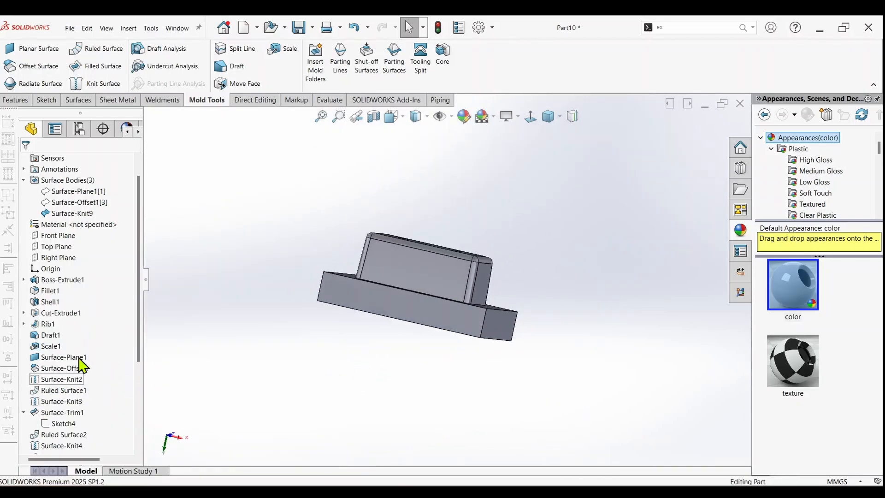
Step: Edit the 0 mm Surface-Offset2 and add the missing rounded corner faces inside the first basin
scroll(81, 369, down, 4)
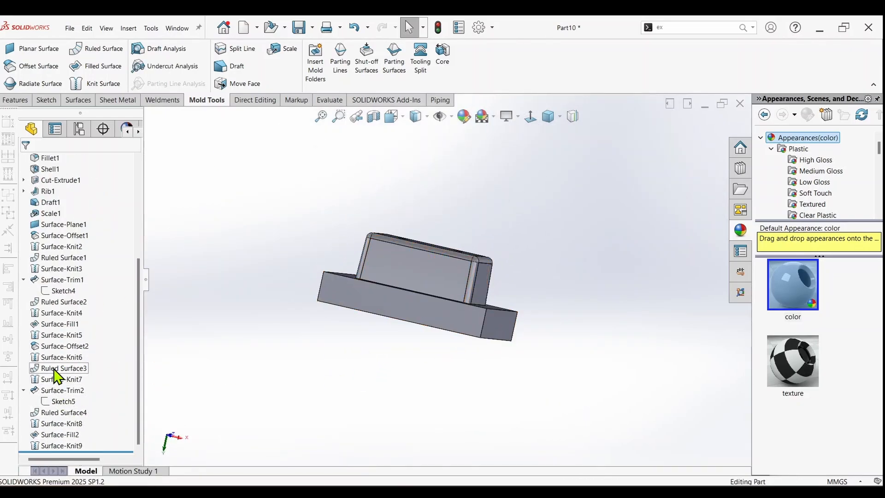
right_click(57, 346)
click(65, 293)
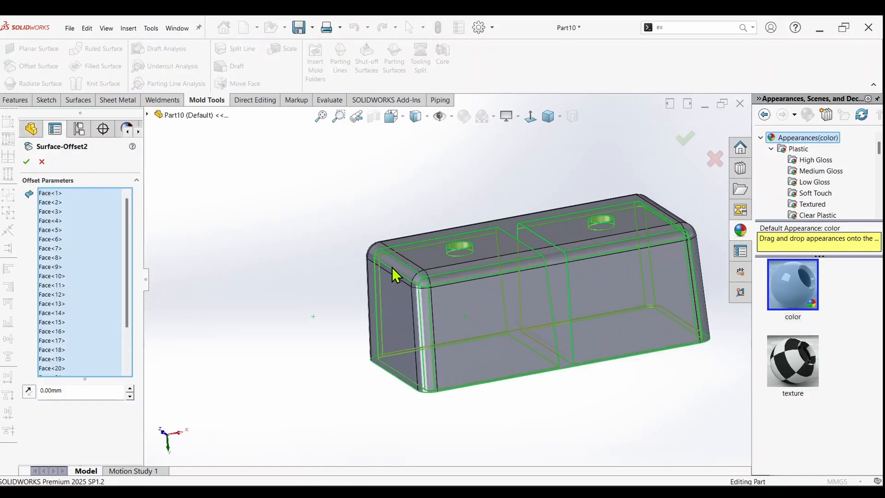
middle_drag(393, 267, 409, 215)
scroll(427, 236, down, 2)
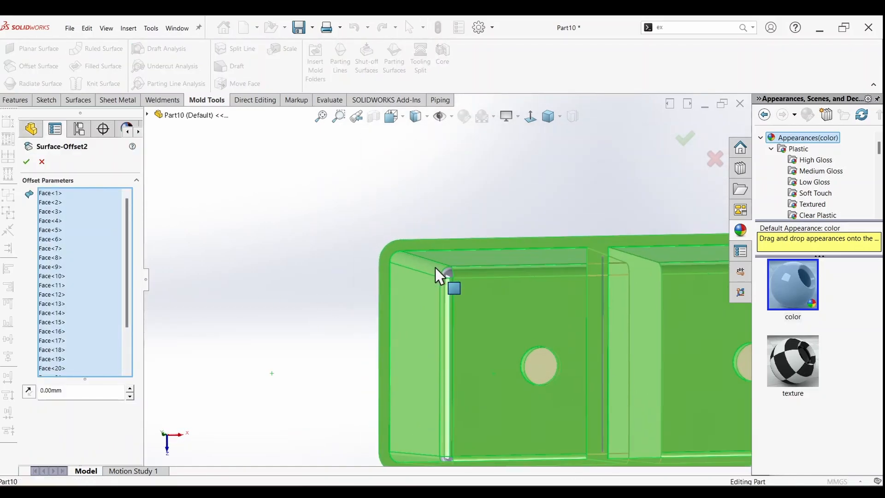
click(447, 272)
scroll(475, 341, up, 3)
scroll(430, 326, down, 3)
middle_drag(431, 326, 424, 316)
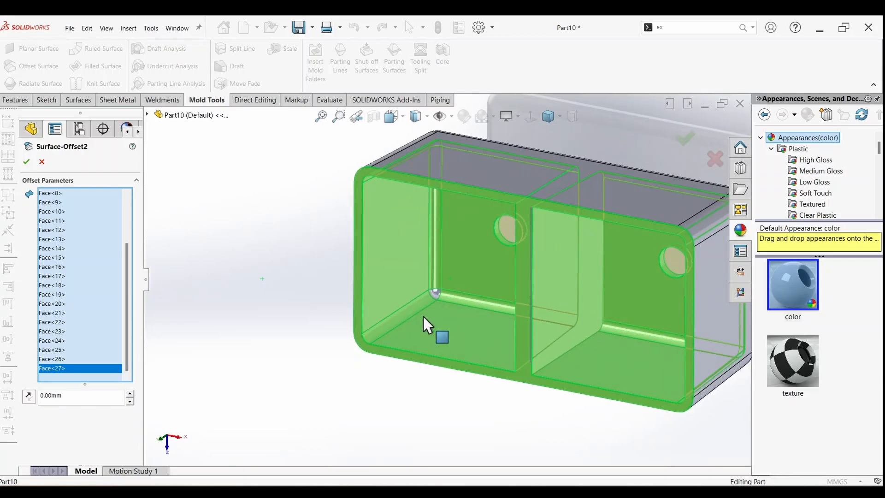
click(433, 293)
Step: Add the missing rounded corner face inside the other basin to the offset selection and finish the offset edit
scroll(611, 297, up, 3)
middle_drag(611, 296, 654, 235)
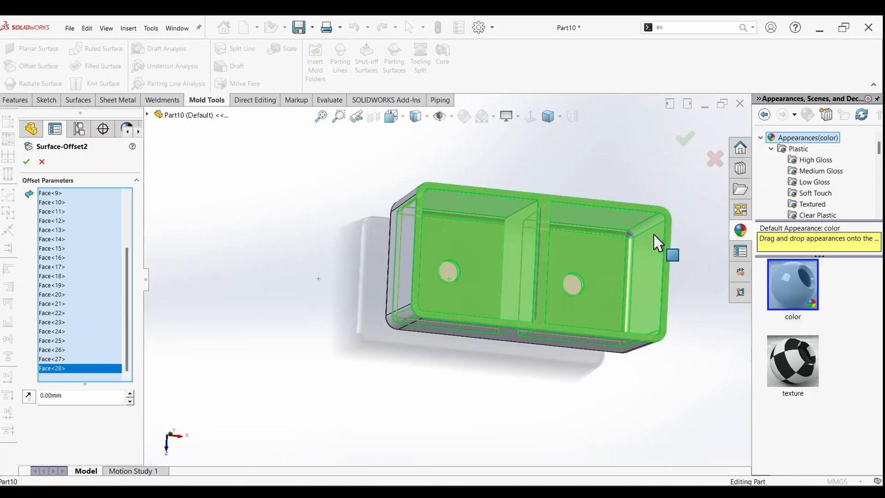
scroll(701, 227, down, 4)
click(546, 244)
scroll(441, 283, up, 5)
middle_drag(440, 288, 494, 403)
scroll(494, 360, down, 3)
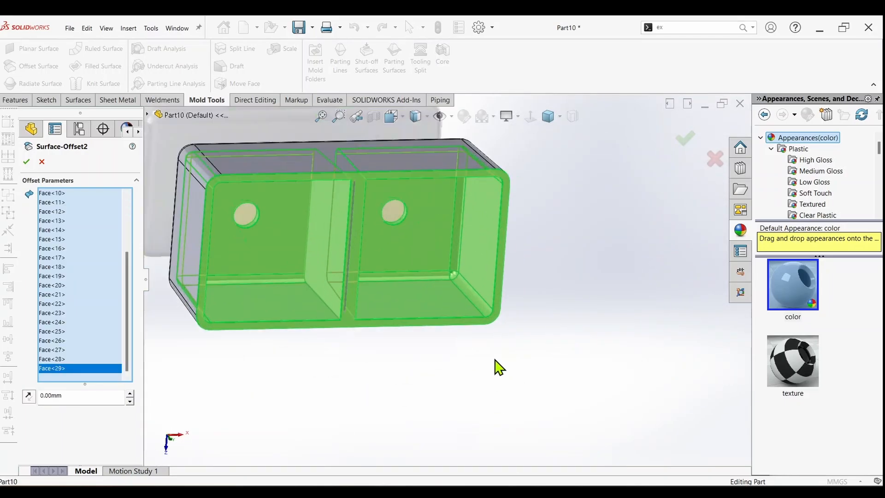
scroll(480, 346, up, 2)
scroll(411, 243, down, 5)
middle_drag(411, 243, 328, 236)
scroll(329, 236, up, 3)
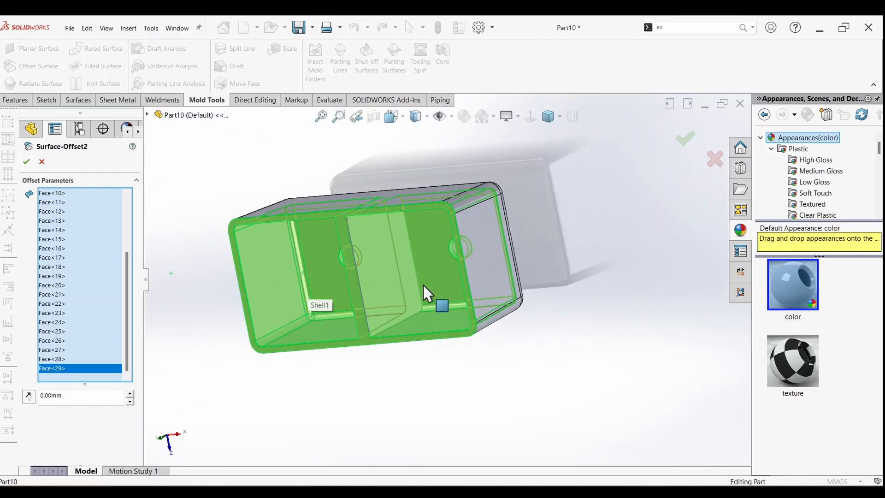
middle_drag(375, 282, 405, 258)
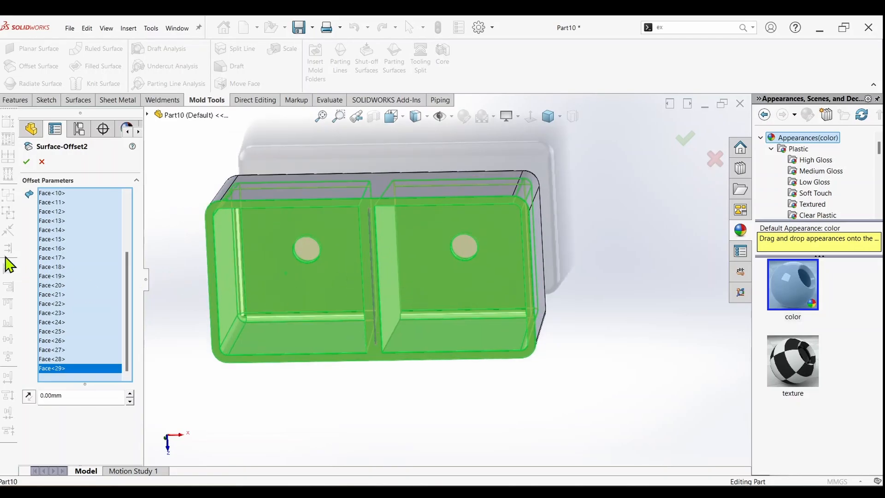
click(41, 162)
middle_drag(134, 182, 262, 372)
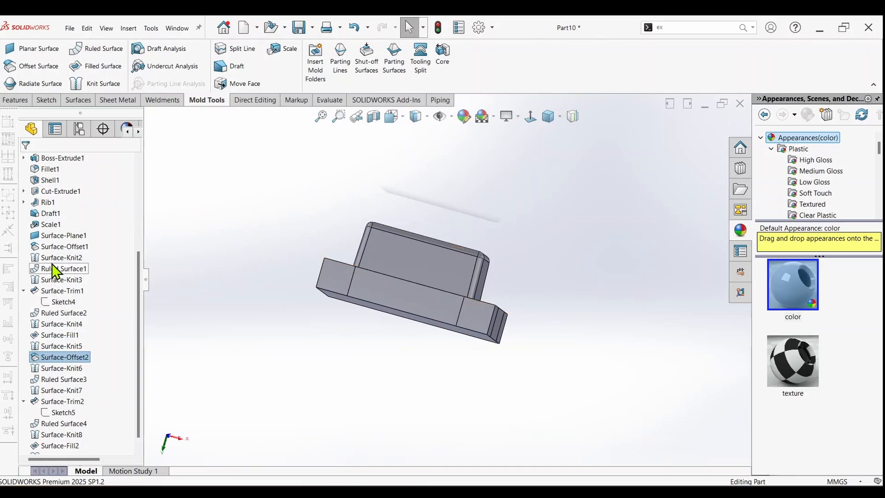
Step: Hide the sink body again and edit the final surface knit so the core forms a solid
right_click(48, 225)
click(59, 211)
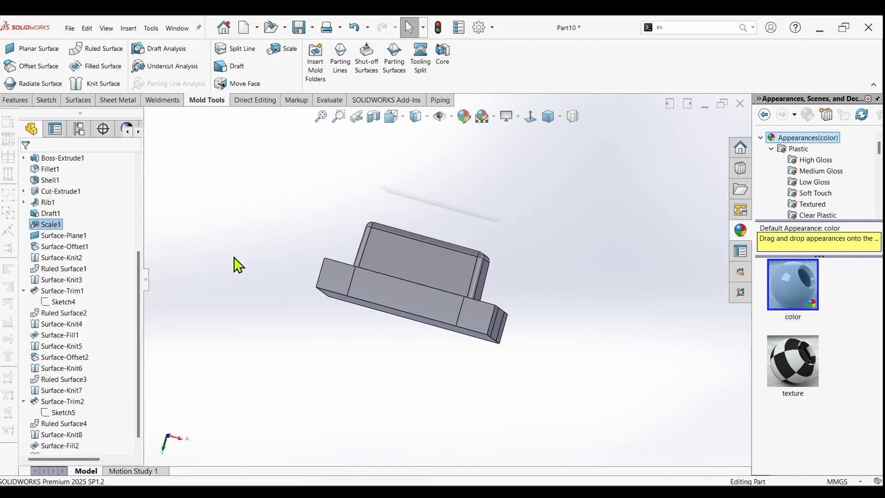
middle_drag(278, 274, 314, 312)
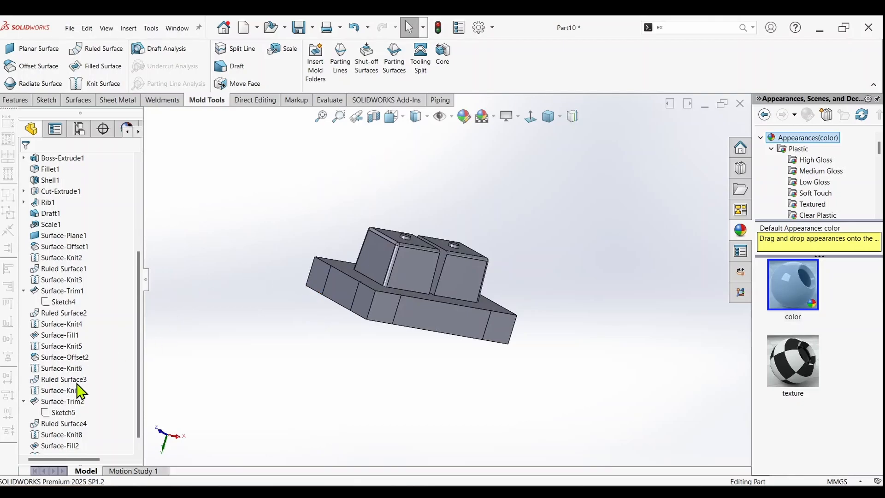
right_click(50, 452)
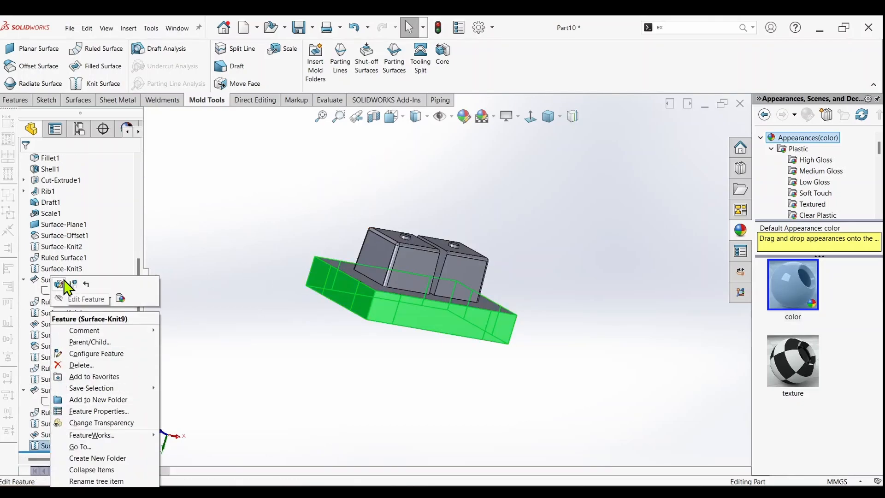
click(68, 287)
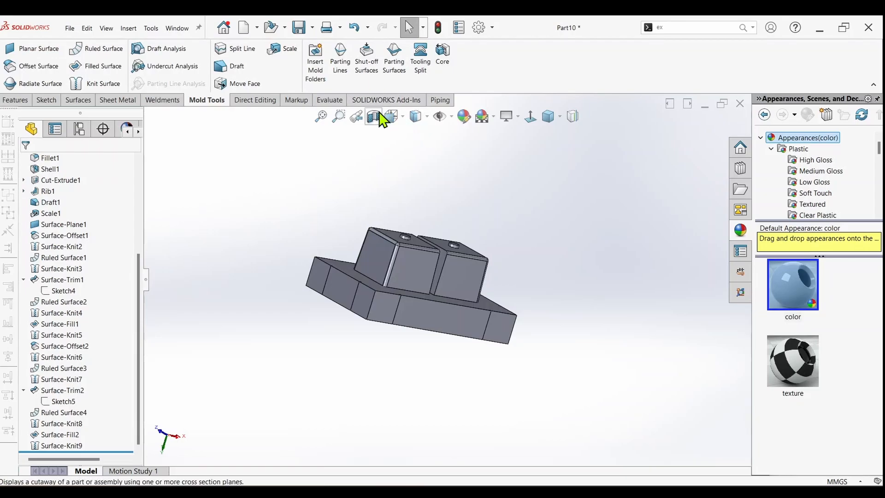
Step: Check the core's interior with a Front Plane section view and inspect the basin corners from several sides
middle_drag(464, 188, 516, 198)
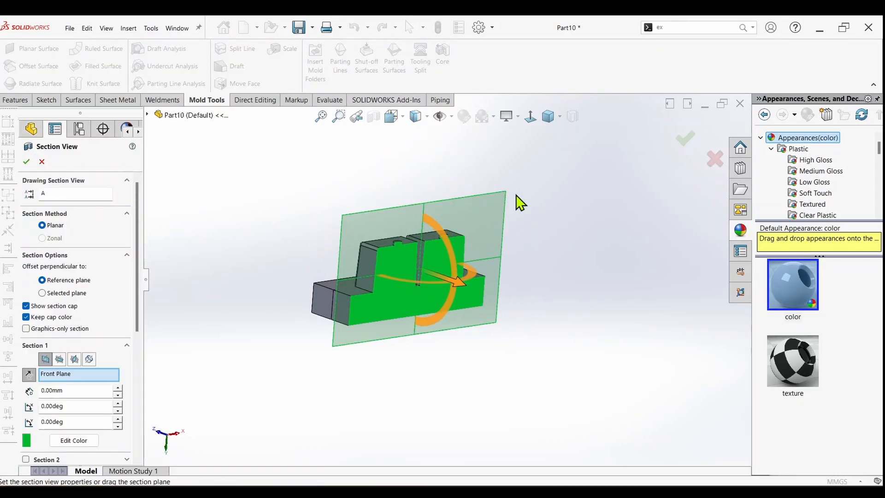
click(720, 158)
middle_drag(400, 225, 445, 250)
scroll(350, 269, down, 3)
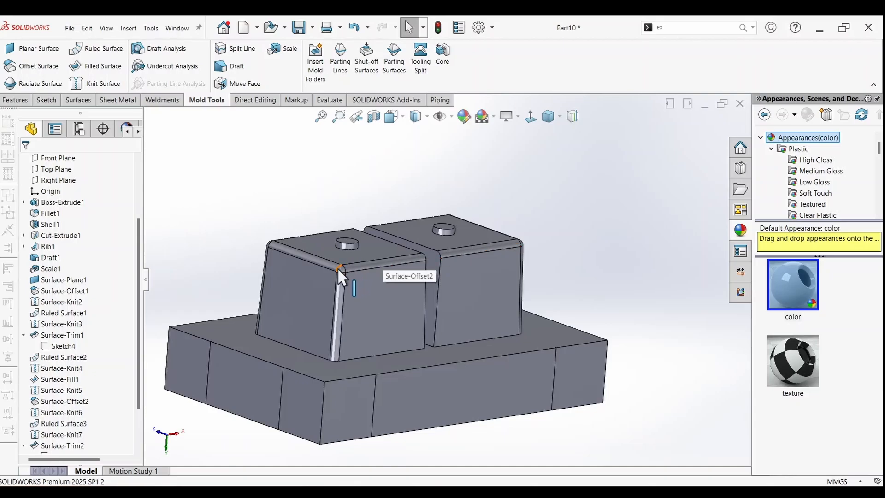
scroll(342, 269, up, 3)
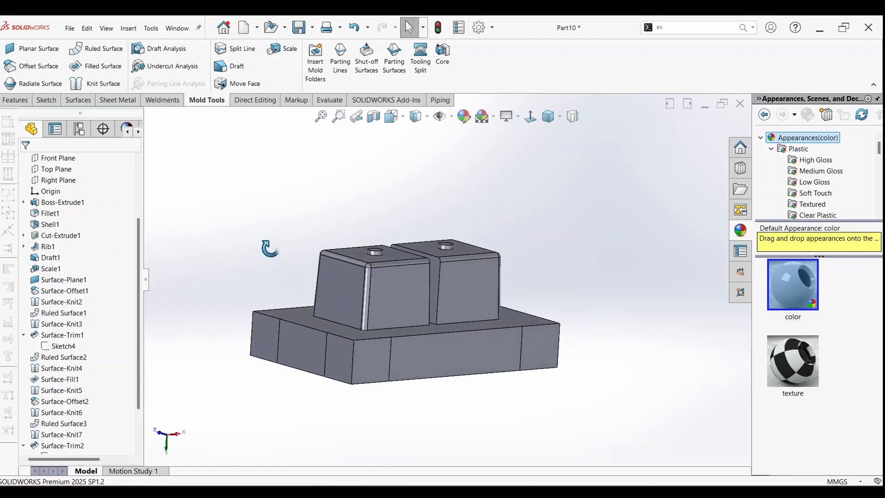
middle_drag(267, 247, 309, 189)
scroll(43, 257, up, 3)
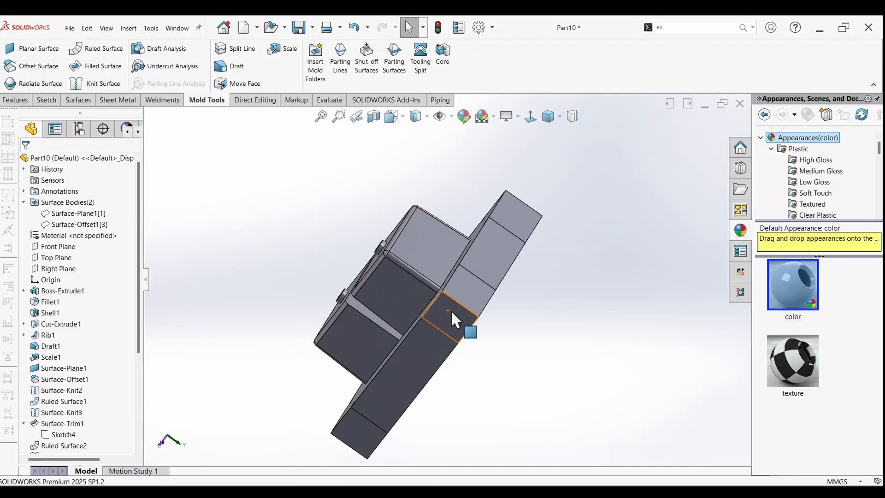
Step: Open the appearance settings for the whole core body and give it a light green color
scroll(451, 310, up, 3)
middle_drag(452, 304, 422, 292)
right_click(421, 291)
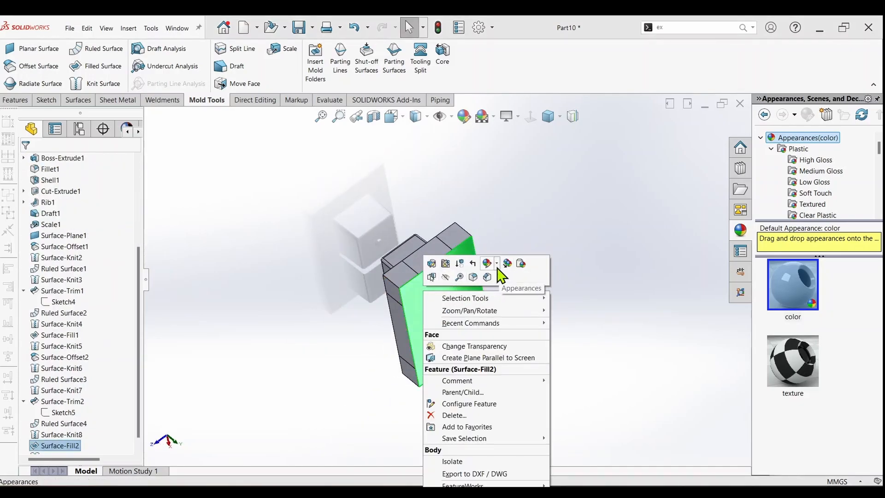
click(498, 268)
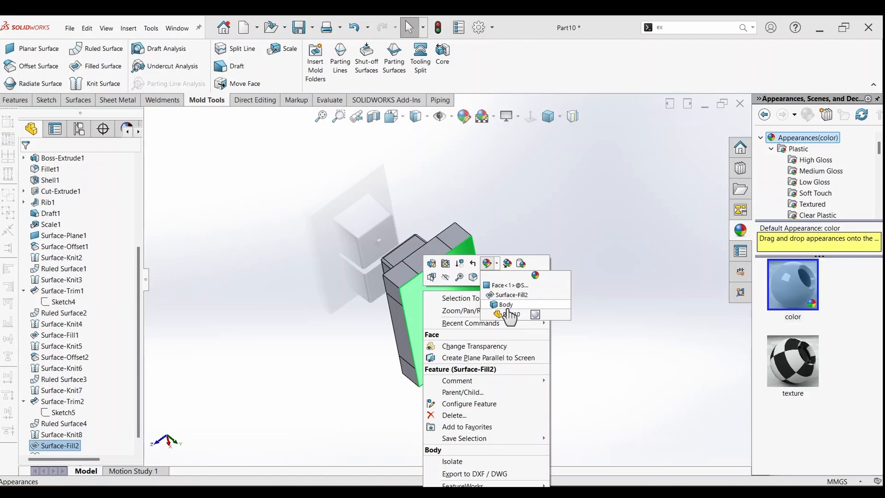
click(509, 314)
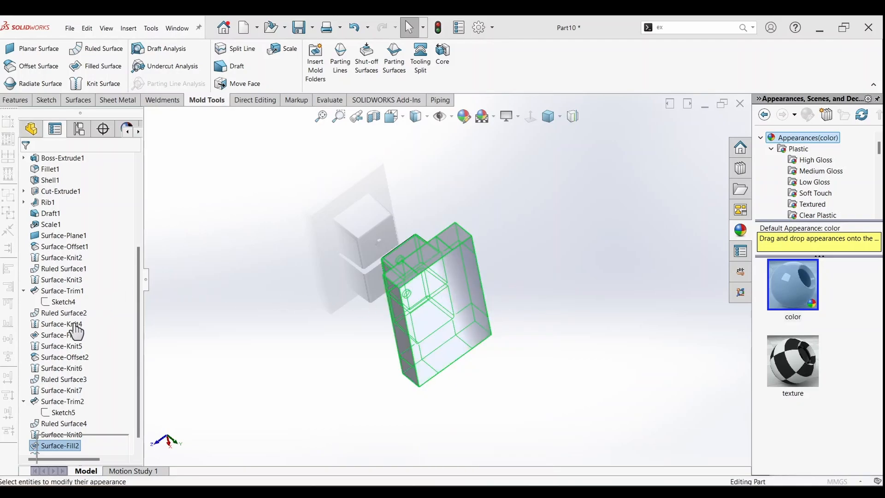
click(73, 436)
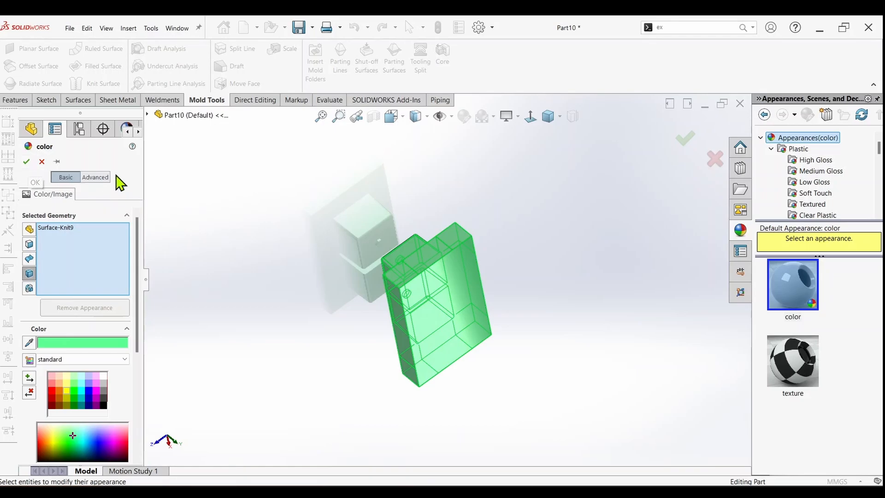
Step: Set the core body's surface finish to Cast in the advanced appearance settings
click(97, 177)
click(112, 206)
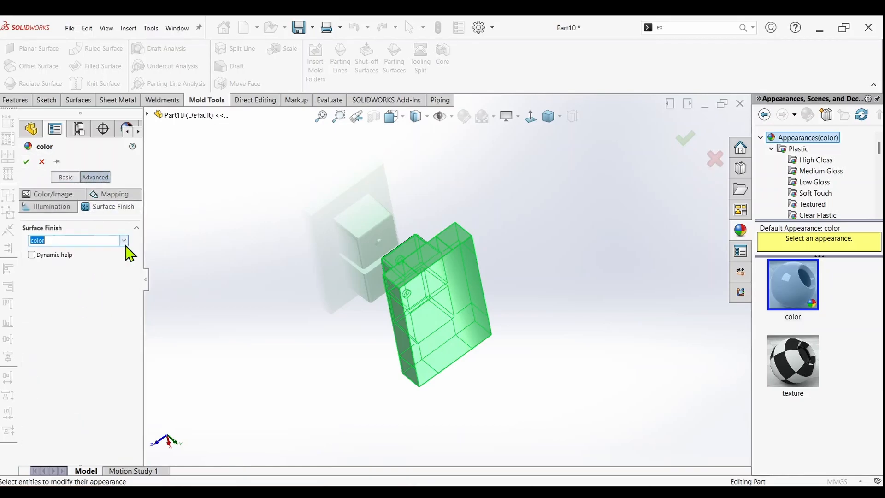
click(124, 242)
click(88, 295)
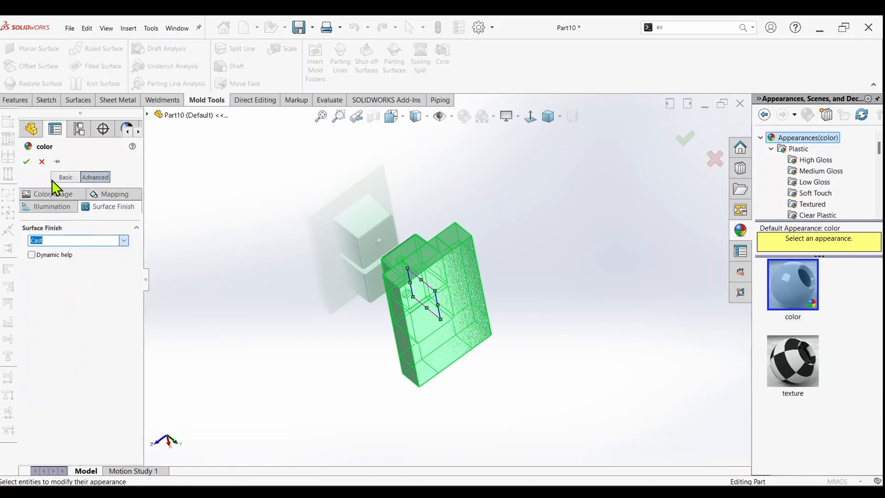
Step: Apply the core's cast appearance and show the hidden sink body
click(26, 161)
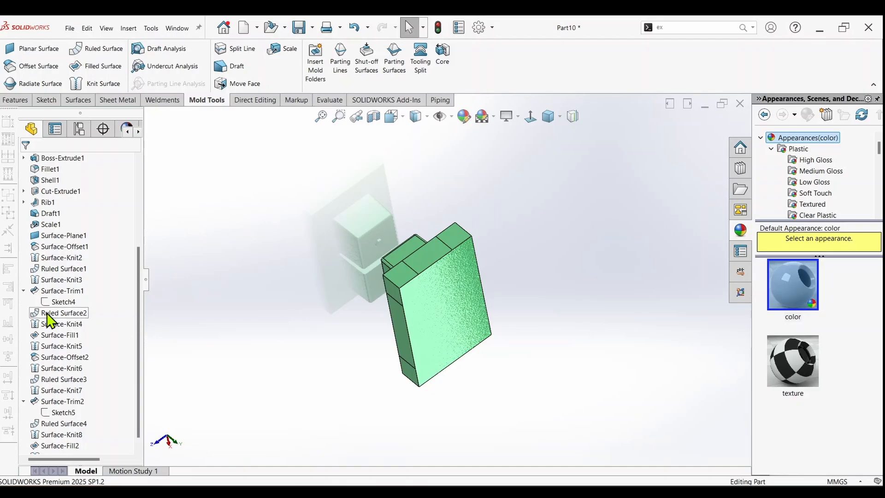
right_click(54, 227)
click(63, 206)
middle_drag(197, 276, 424, 274)
right_click(447, 264)
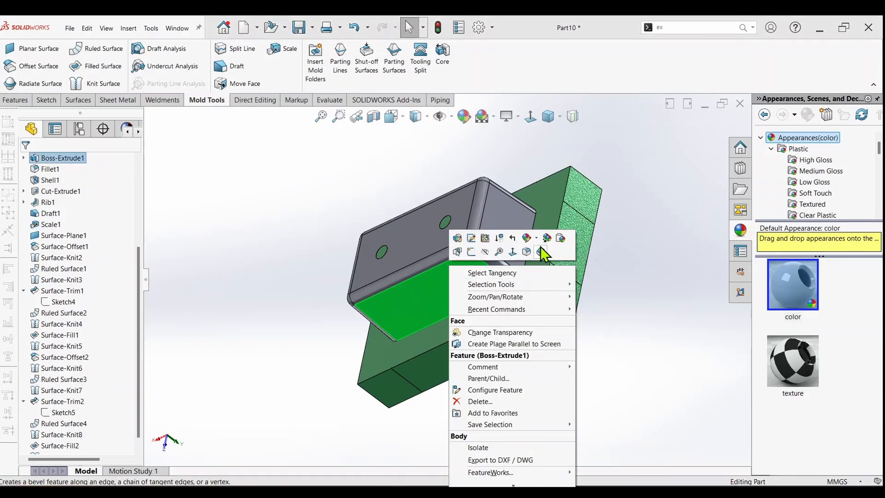
click(538, 243)
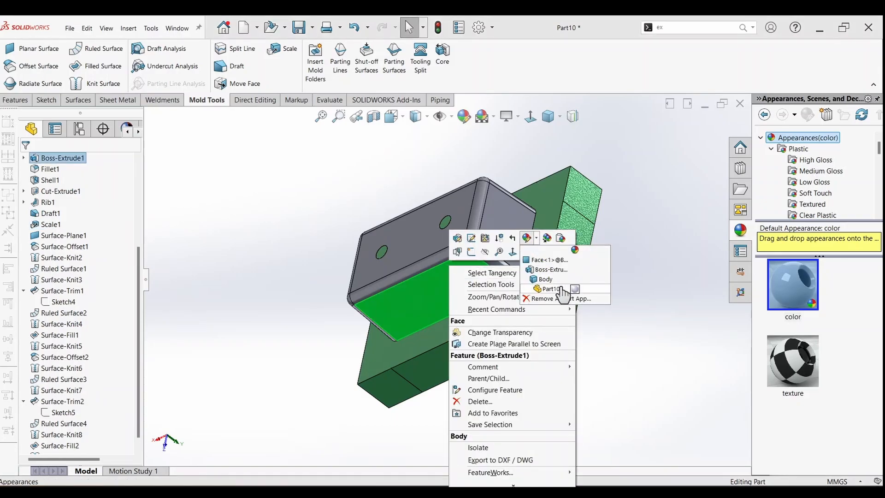
click(562, 288)
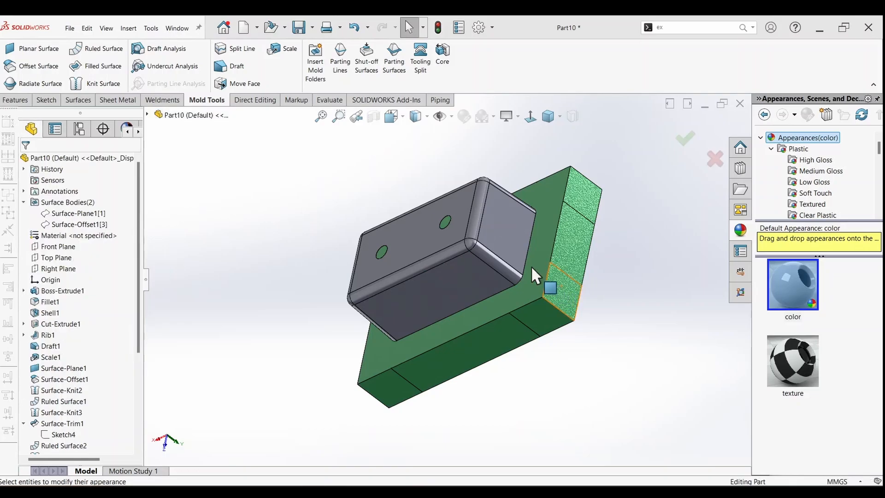
Step: Open the appearance settings for the whole sink body and color it yellow
right_click(505, 237)
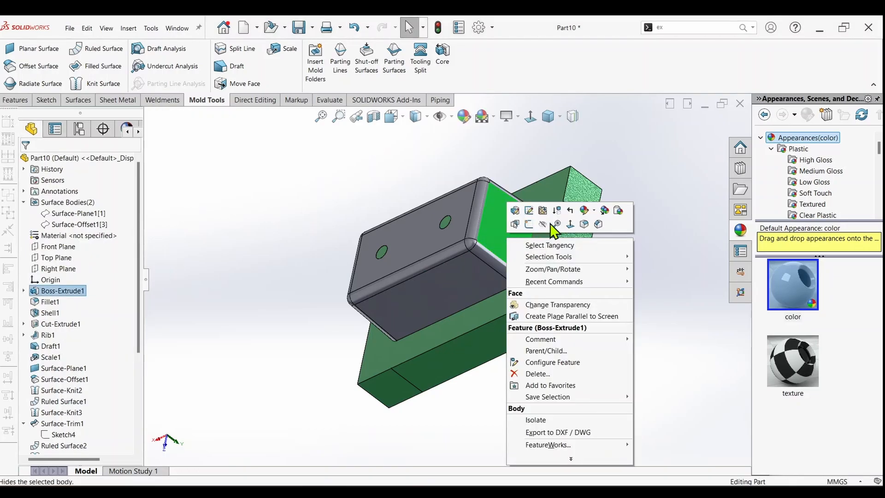
click(595, 212)
click(601, 252)
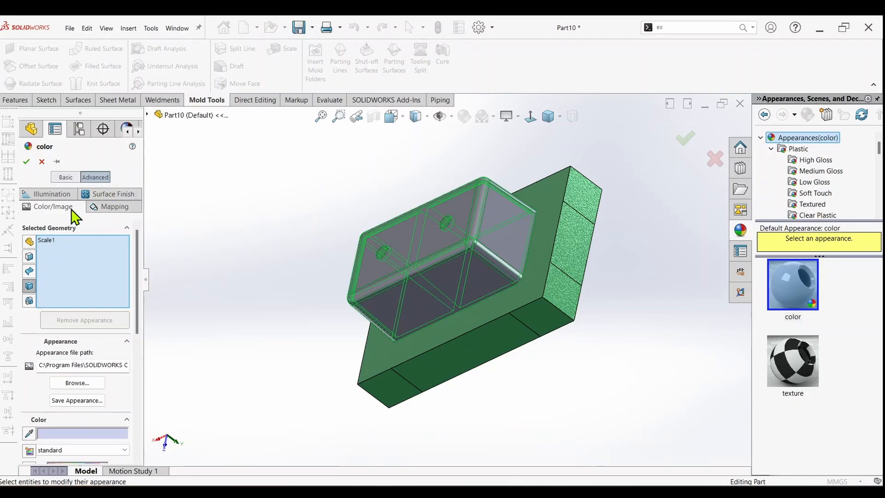
click(66, 177)
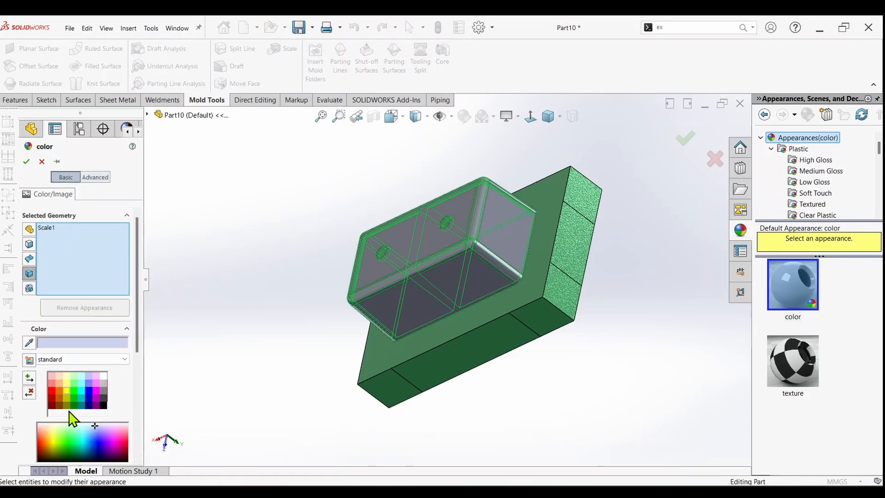
click(65, 392)
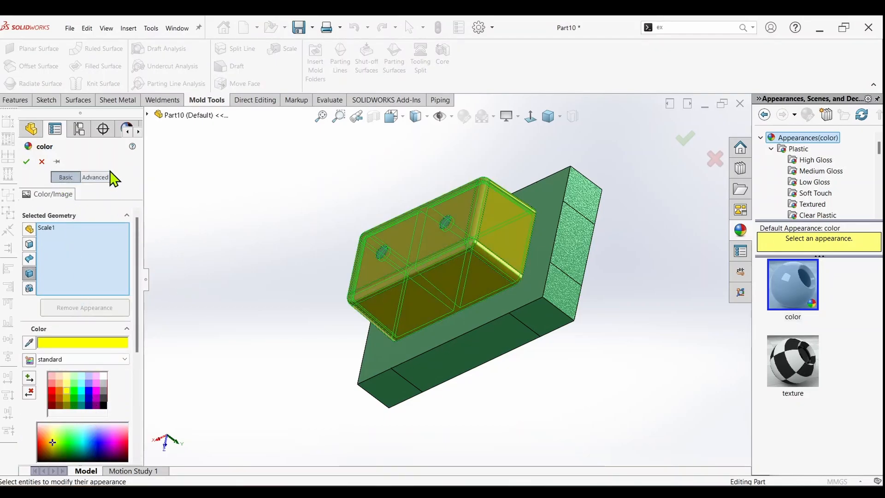
Step: Set the sink body's surface finish to Cast in the advanced appearance settings and apply it
click(95, 178)
click(113, 207)
click(123, 241)
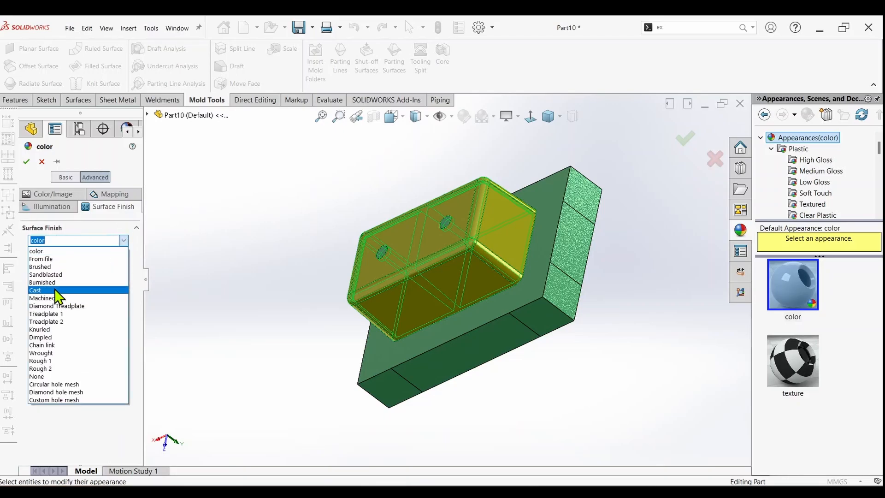
click(54, 291)
click(26, 161)
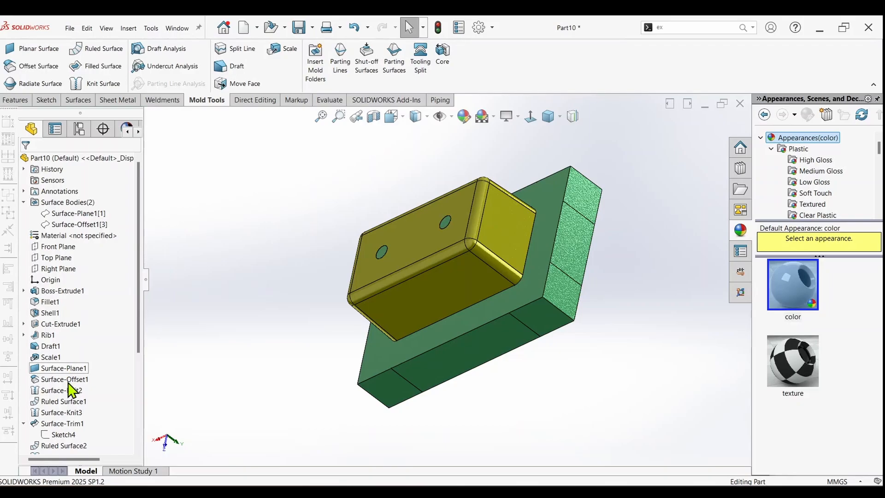
Step: Find the cavity mold body's Surface-Knit5 feature and show that body around the sink
scroll(74, 413, down, 4)
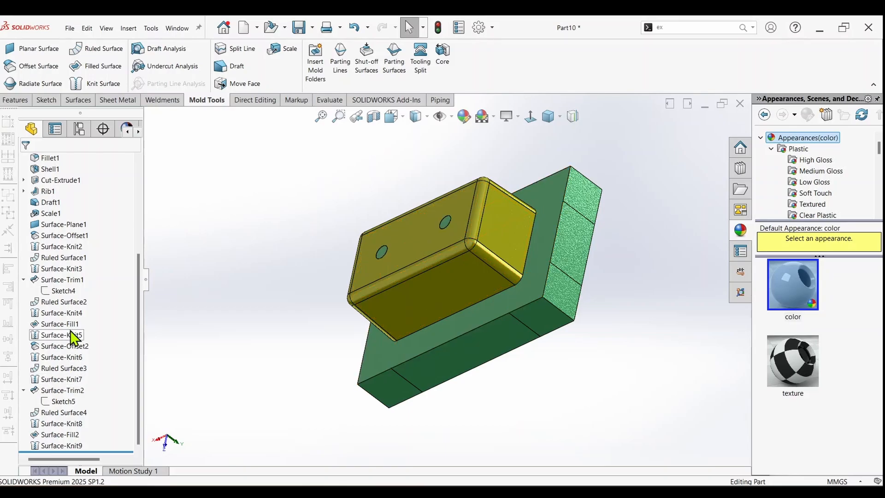
scroll(76, 295, up, 4)
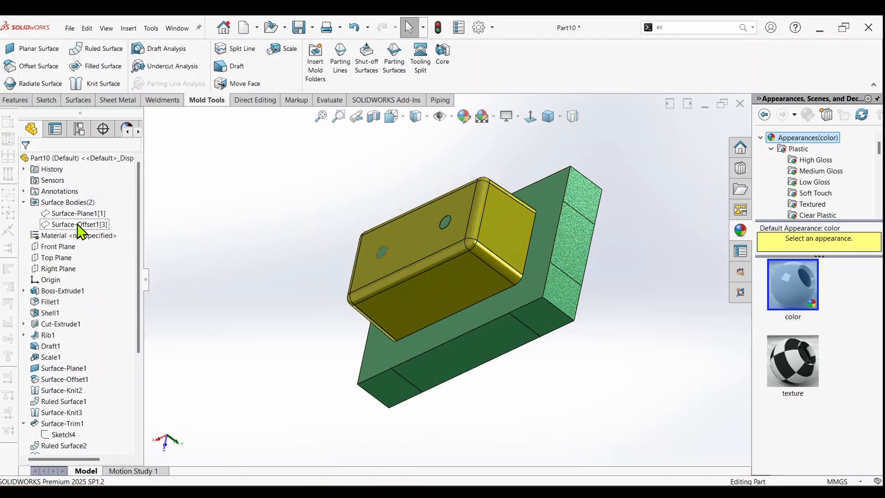
scroll(84, 334, down, 4)
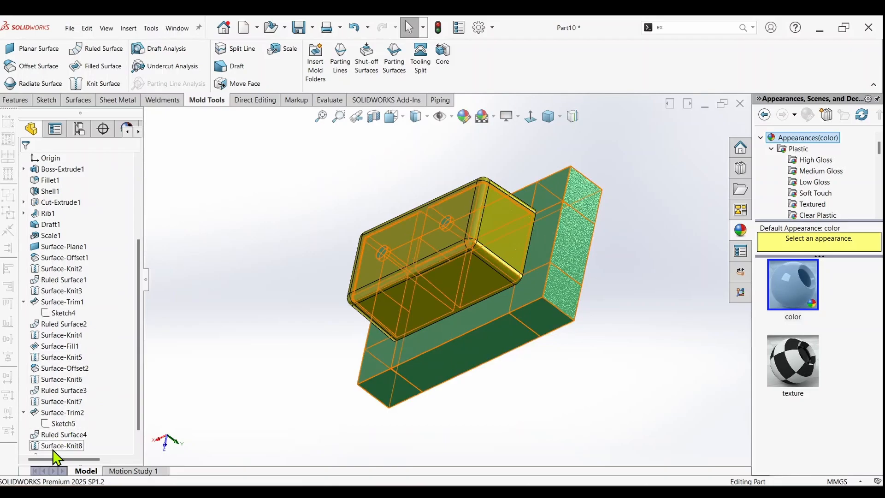
scroll(53, 449, down, 1)
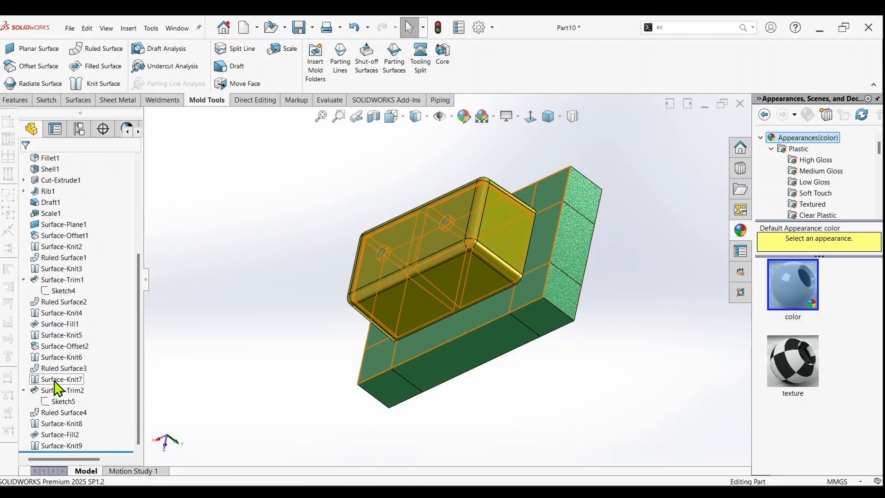
right_click(49, 339)
click(57, 298)
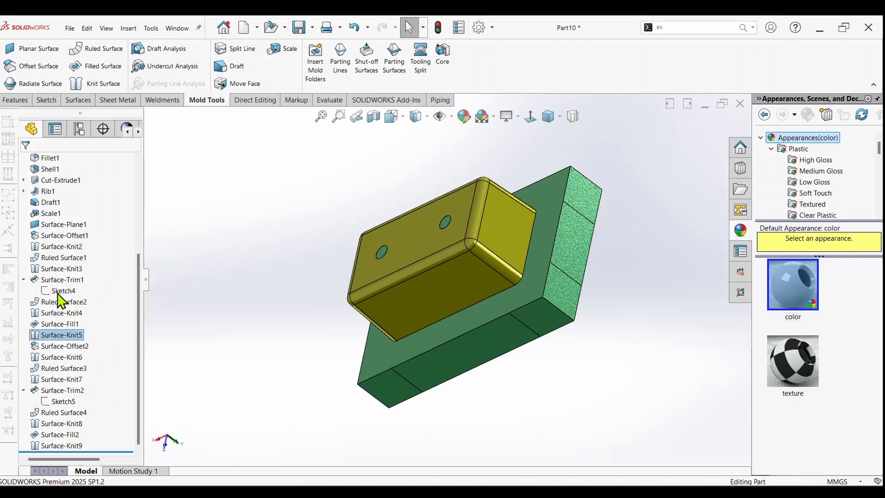
scroll(339, 232, up, 2)
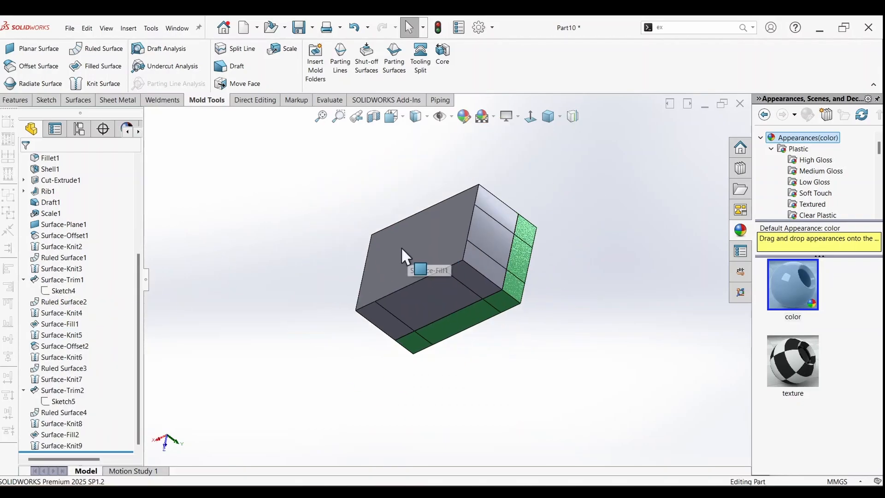
Step: Open the appearance settings for the whole cavity mold body and color it red
right_click(441, 234)
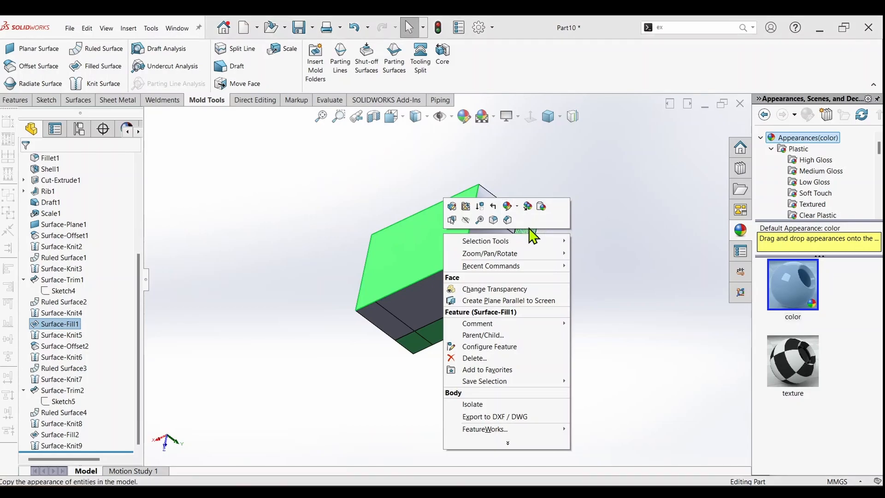
click(517, 207)
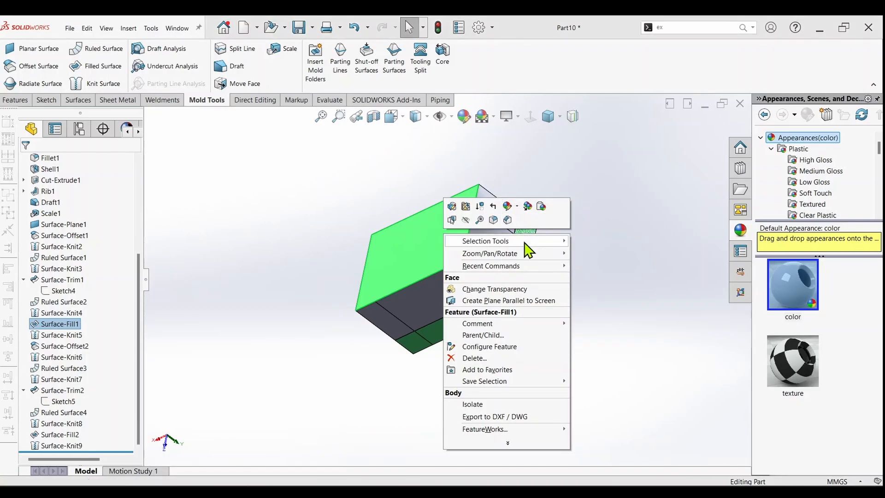
click(517, 207)
click(524, 251)
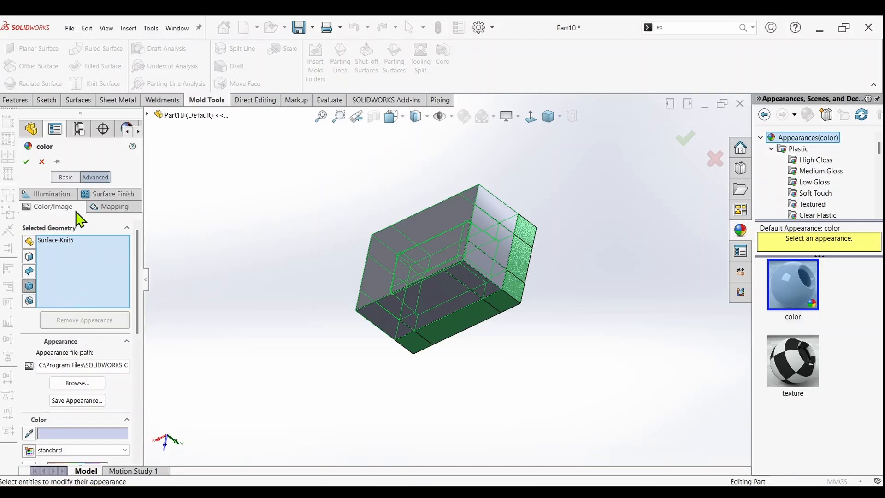
click(65, 178)
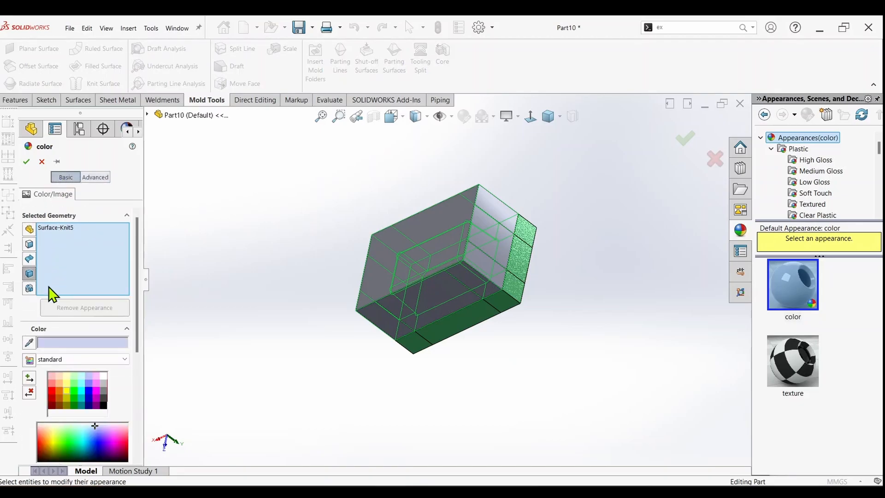
click(51, 391)
Step: Give the red cavity mold body a Cast surface finish and apply the appearance
click(95, 178)
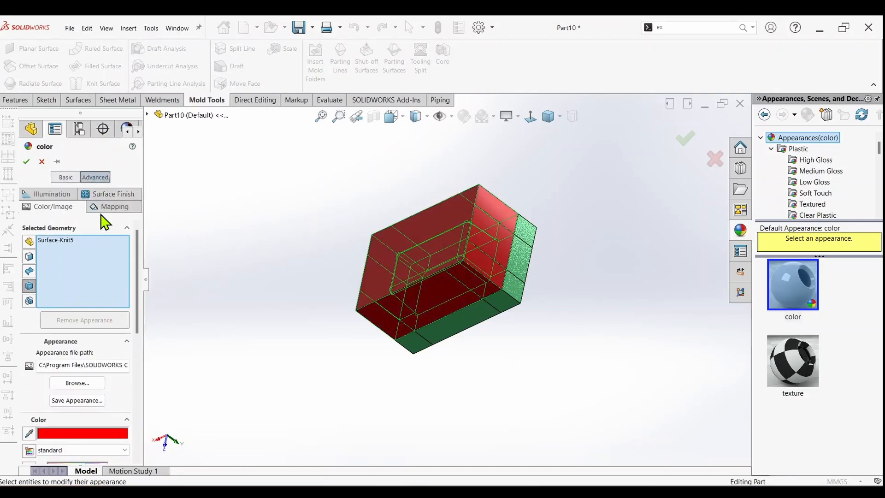
click(100, 209)
click(124, 240)
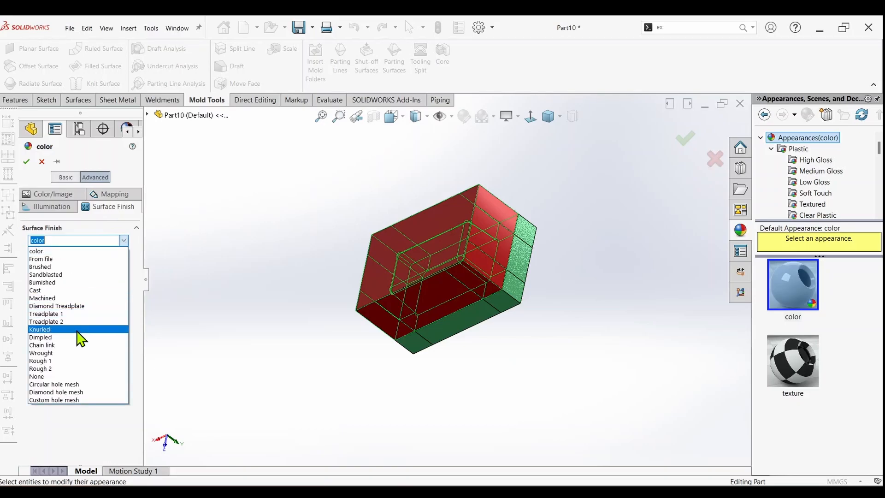
click(65, 297)
click(29, 161)
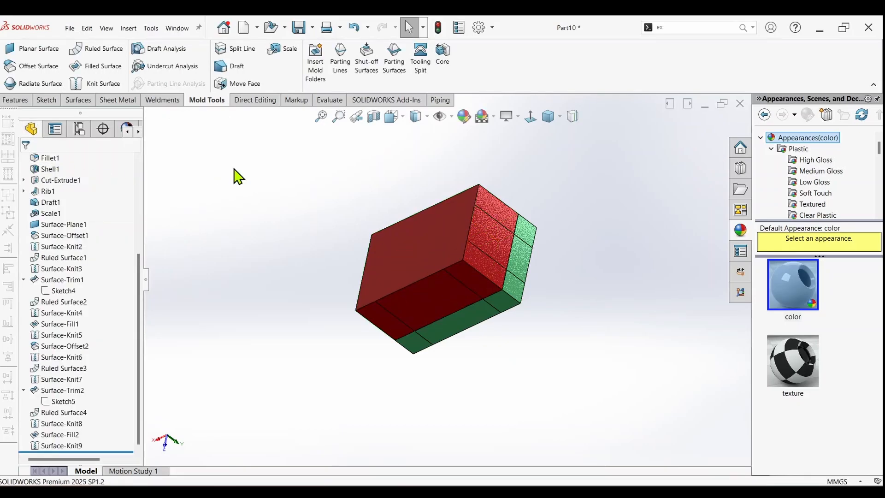
Step: Start an exploded view of the mold and move the green core upward along the Y axis
middle_drag(505, 245, 494, 226)
middle_drag(452, 113, 498, 185)
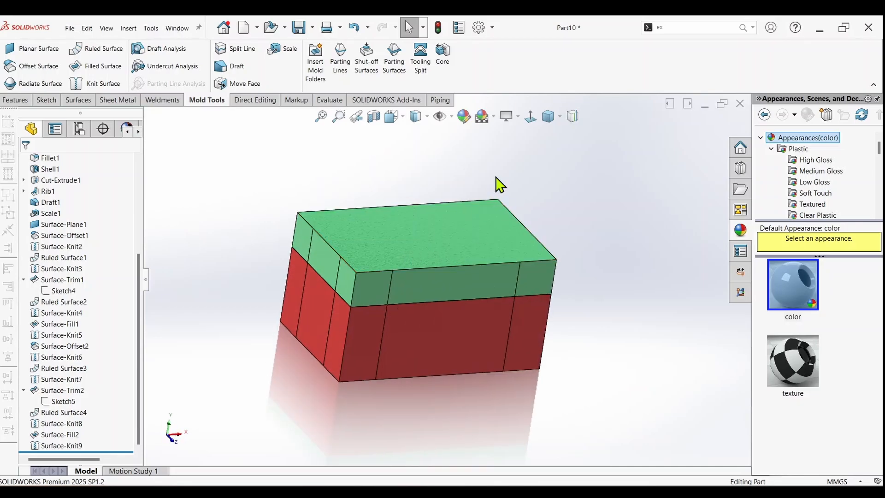
click(671, 27)
text(EX)
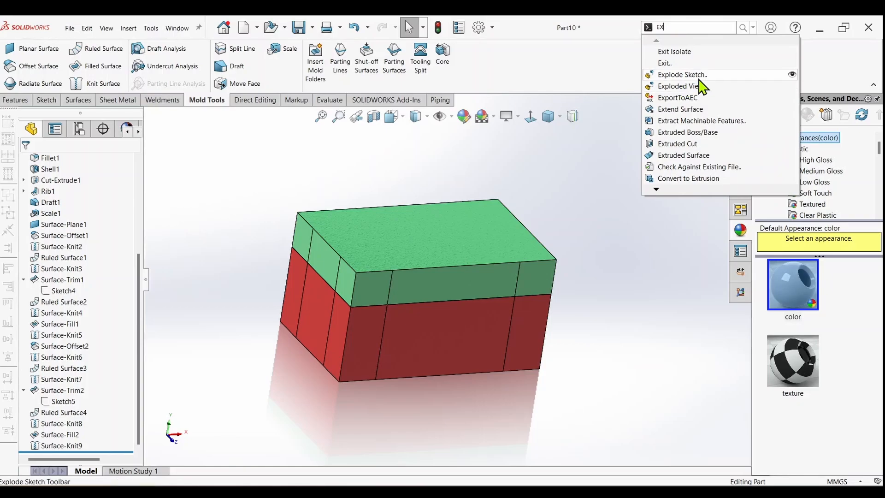
click(684, 91)
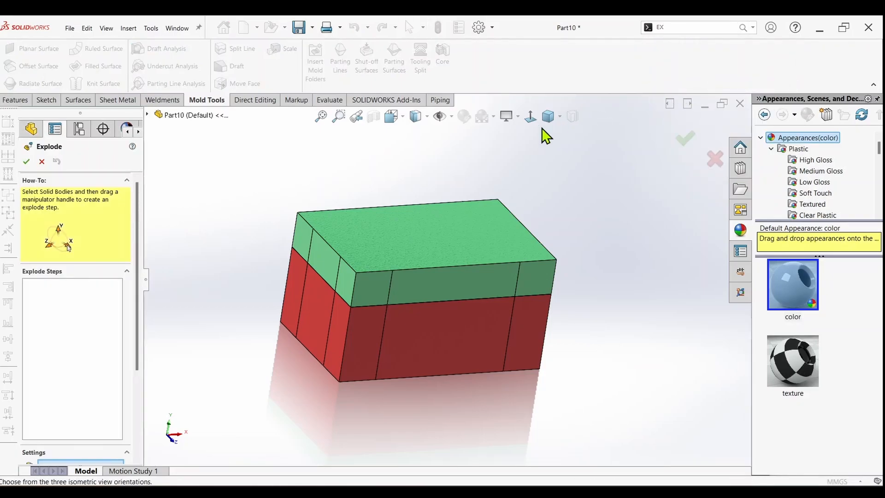
click(414, 227)
scroll(533, 220, up, 1)
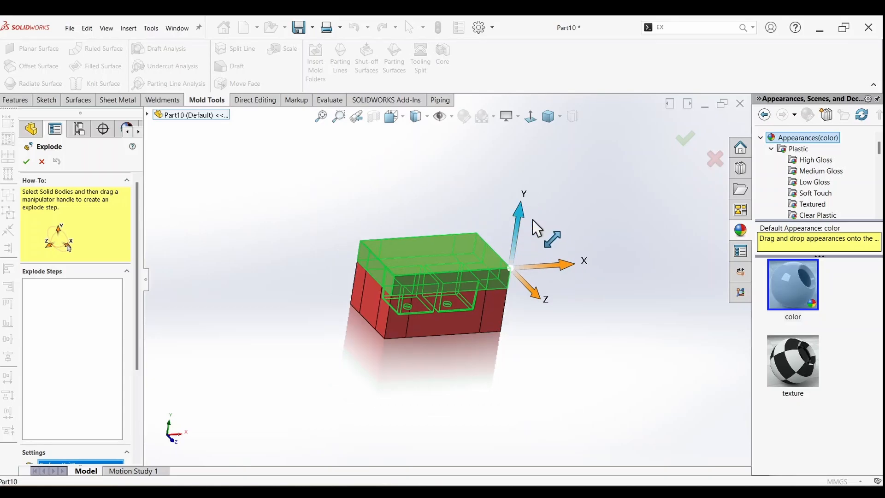
drag(517, 221, 521, 140)
Step: Move the red cavity block down along the Y axis below the sink and finish the exploded view
click(424, 309)
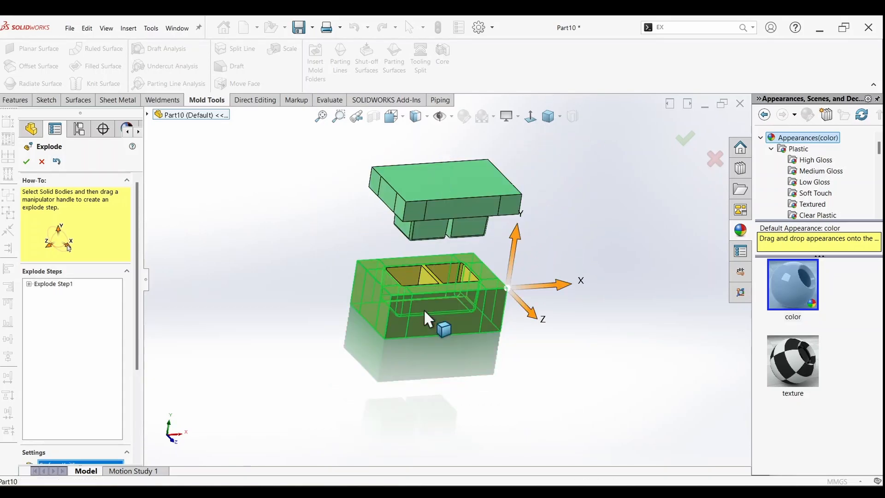
drag(516, 235, 525, 347)
click(399, 288)
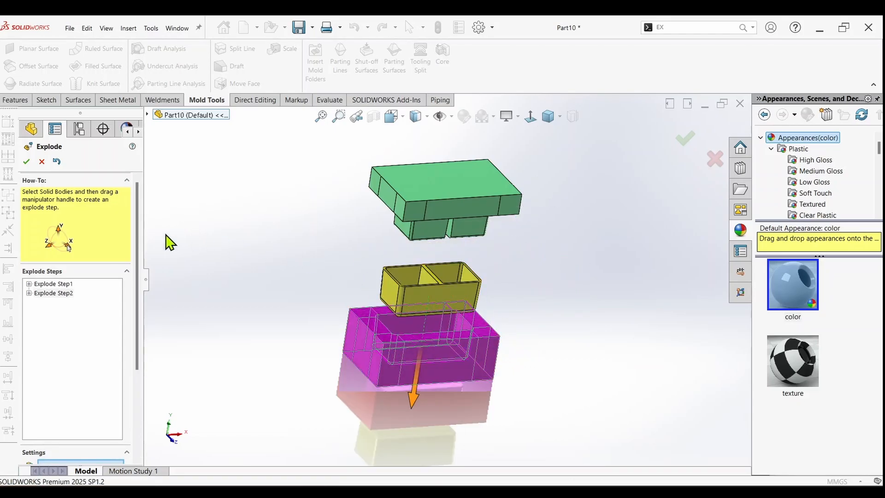
click(26, 160)
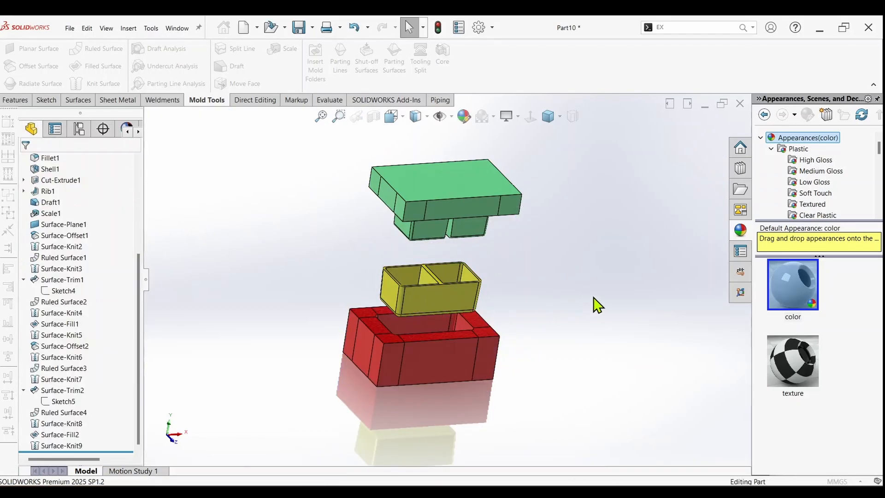
middle_drag(595, 302, 432, 297)
scroll(436, 299, down, 5)
scroll(433, 297, up, 4)
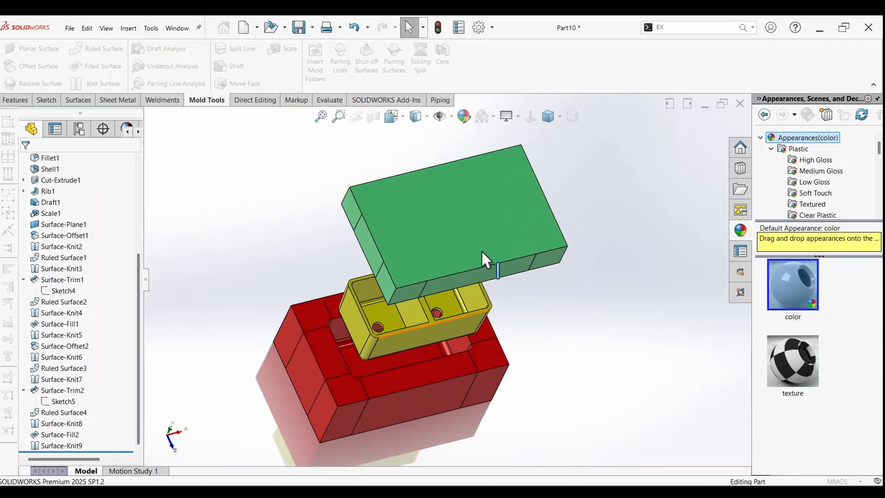